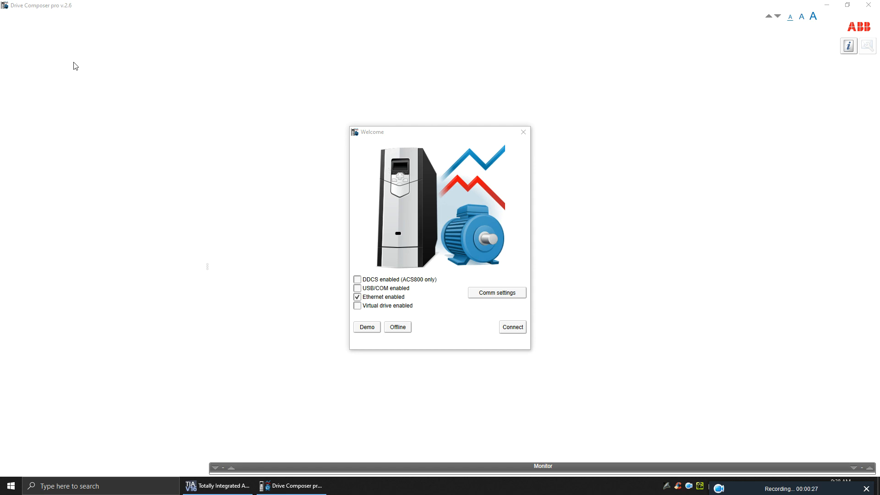
# Check the OPC server configuration in the communication settings, then close the Ethernet configurator.
pyautogui.click(495, 292)
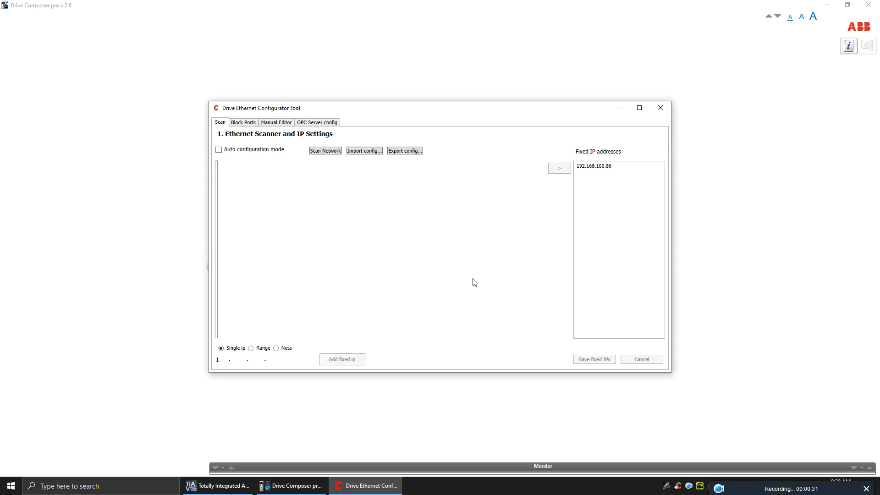
pyautogui.click(310, 124)
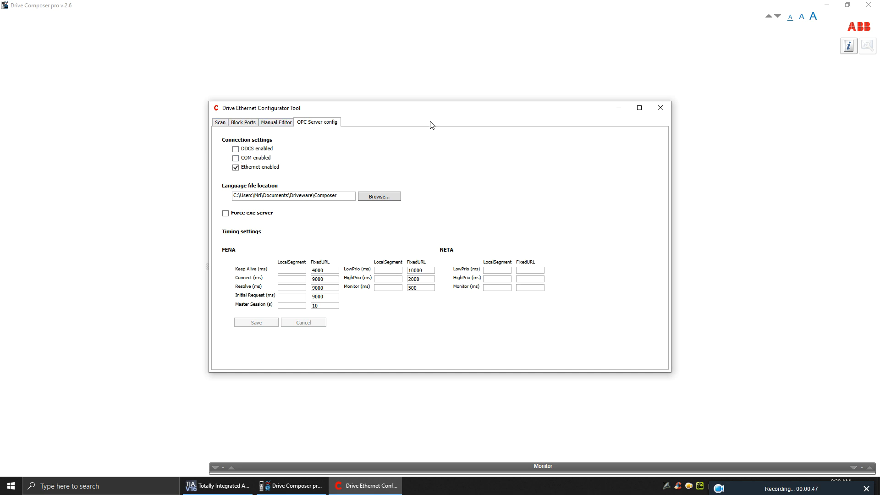
pyautogui.click(660, 108)
# Connect to the ACS880 drive over Ethernet and examine its Actual values parameter group.
pyautogui.click(512, 329)
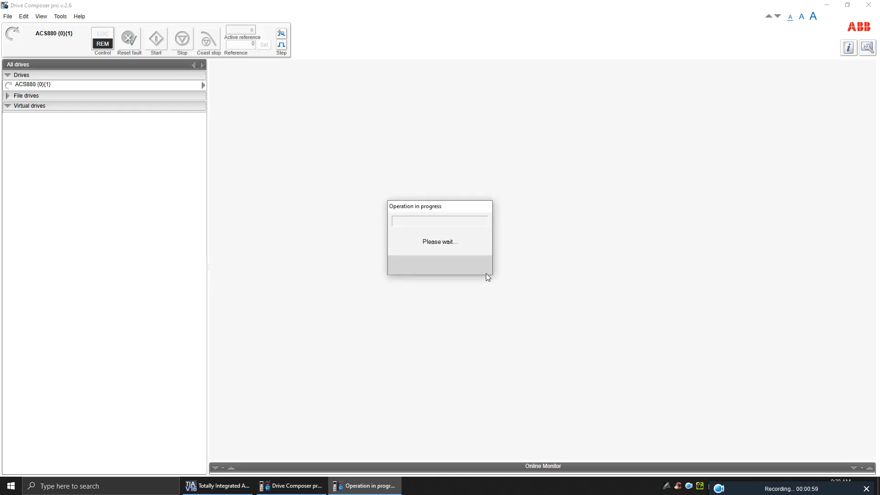
pyautogui.click(169, 88)
pyautogui.click(170, 98)
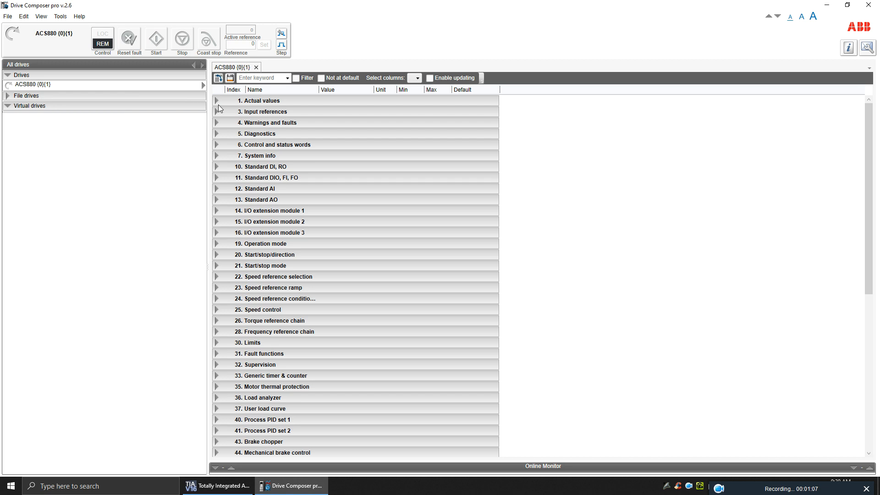
pyautogui.click(217, 103)
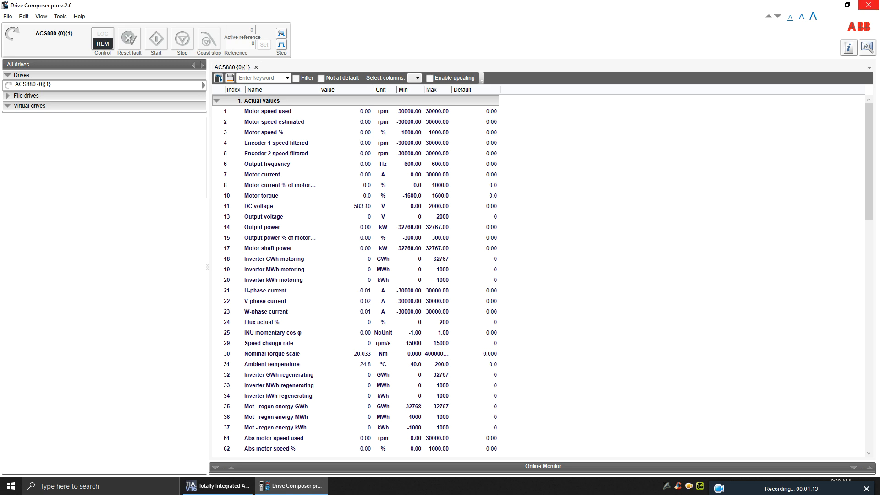
# Close Drive Composer and switch to TIA Portal.
pyautogui.click(869, 5)
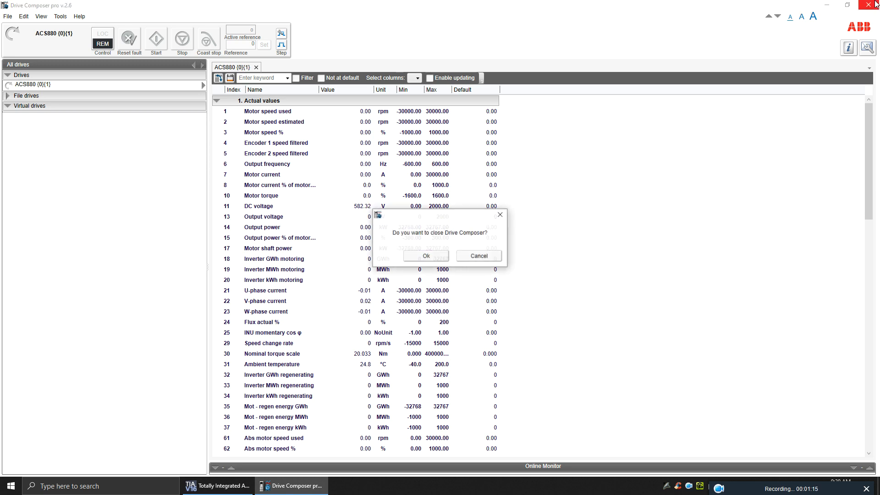
pyautogui.click(425, 256)
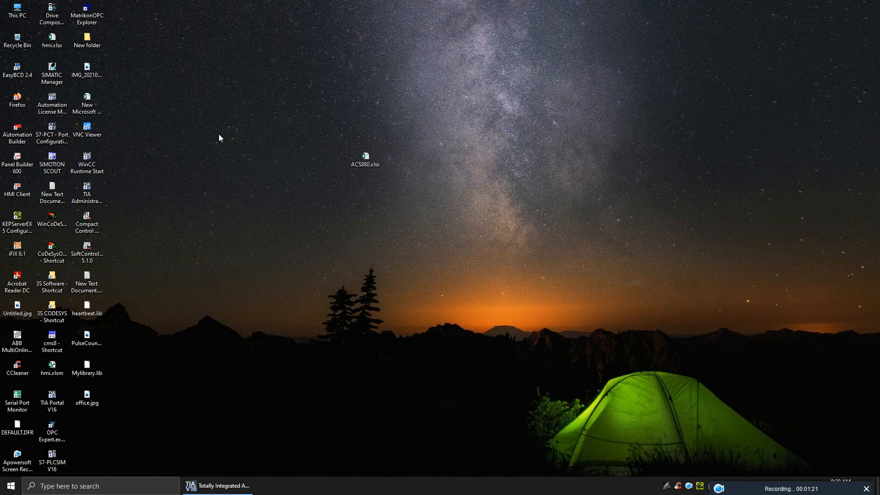
pyautogui.moveTo(238, 493)
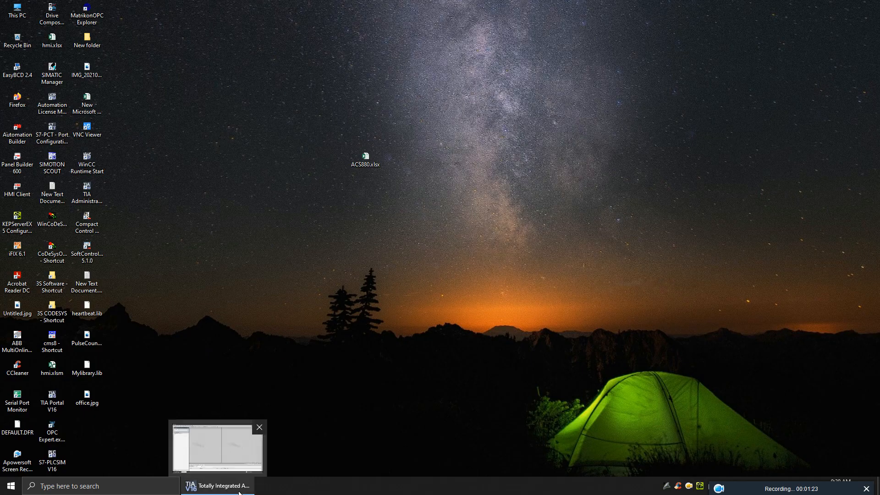
pyautogui.click(238, 492)
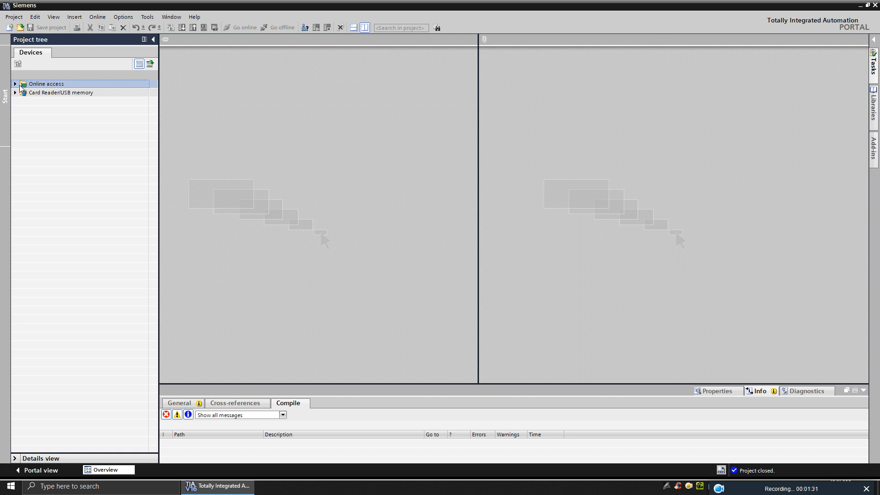
# Create a new V16 project named Project3 in the Documents\Automation folder.
pyautogui.click(9, 27)
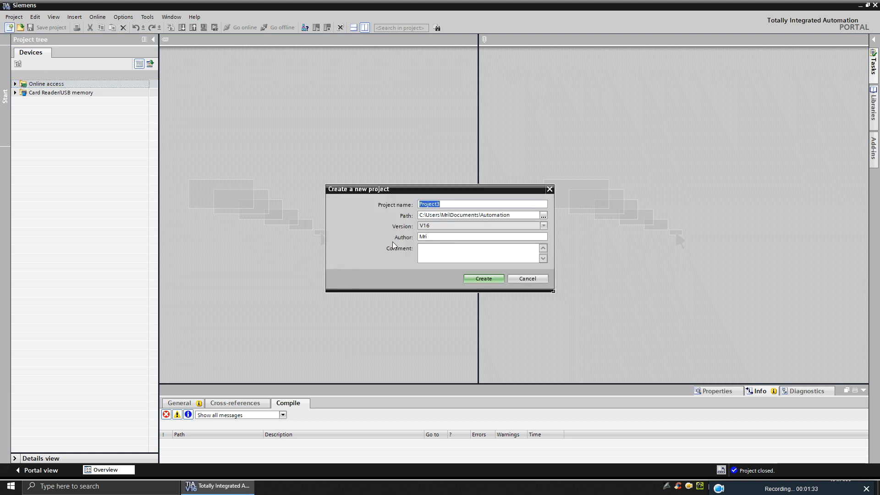
pyautogui.click(495, 280)
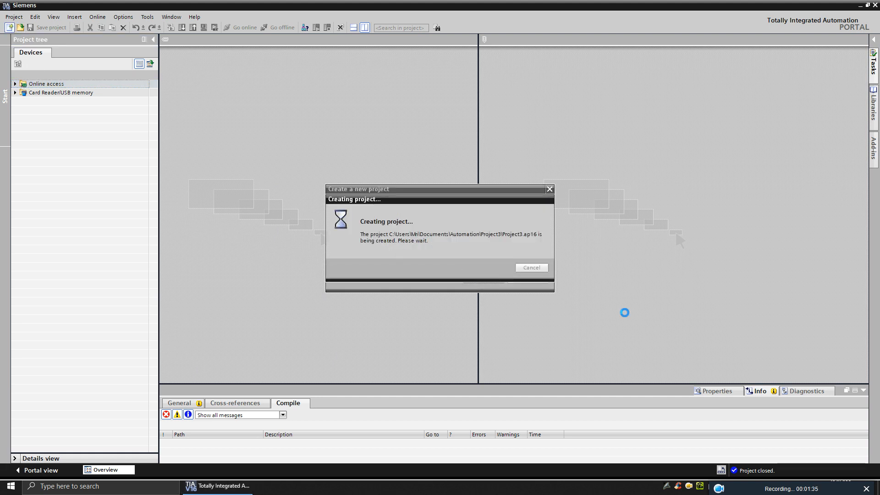
pyautogui.moveTo(767, 488); pyautogui.dragTo(763, 457)
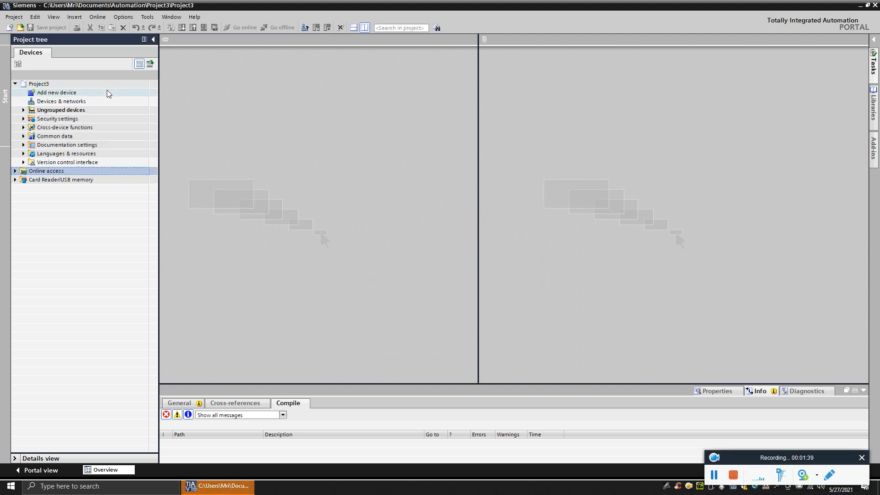
# Add a new PC system device of type WinCC RT Advanced from the SIMATIC HMI applications.
pyautogui.click(108, 93)
pyautogui.click(109, 93)
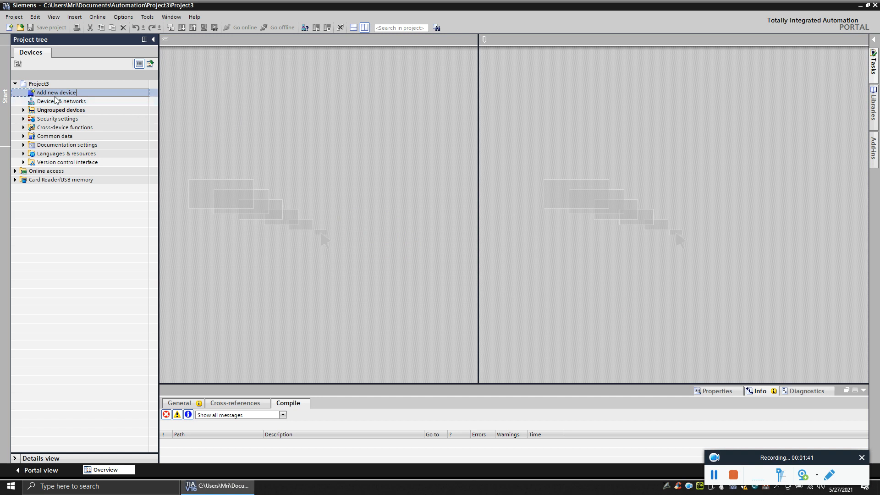
pyautogui.doubleClick(29, 94)
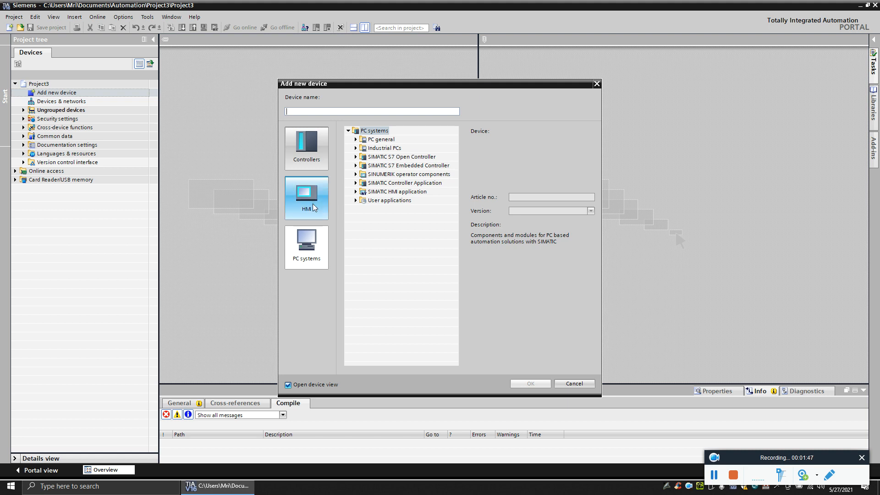
pyautogui.click(314, 209)
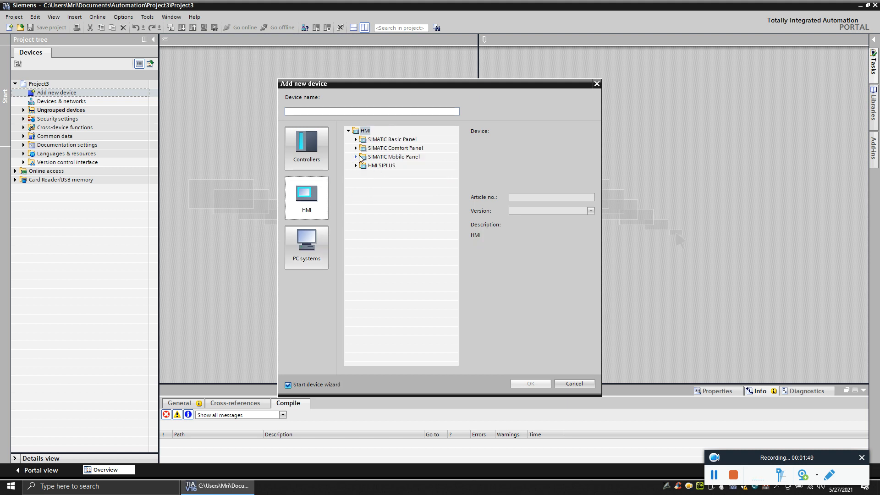
pyautogui.click(315, 250)
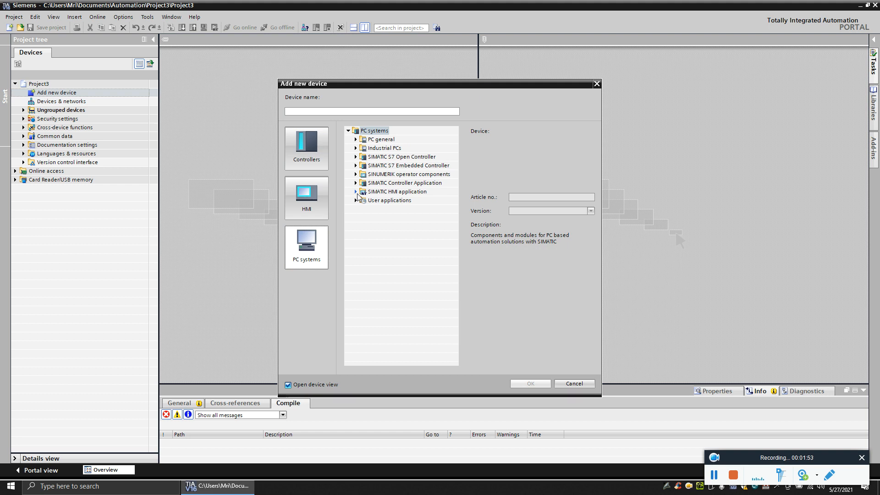
pyautogui.click(356, 192)
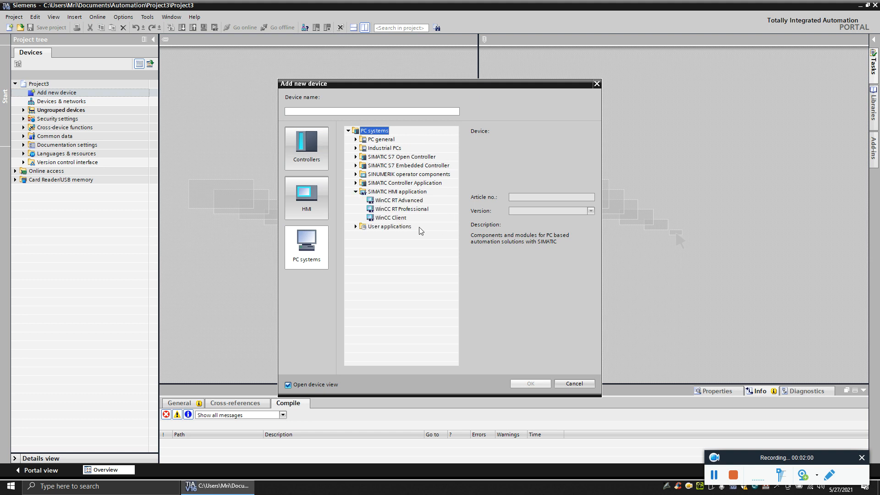
pyautogui.click(416, 201)
pyautogui.click(533, 383)
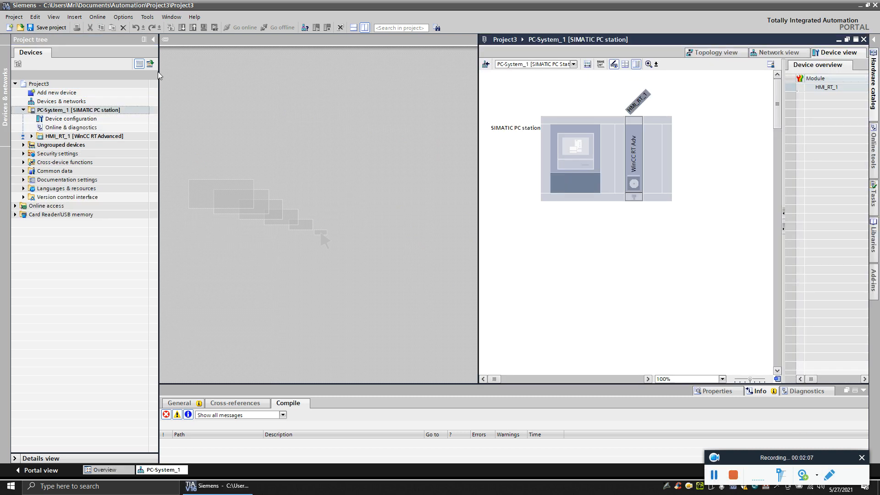
# Open the connections of HMI_RT_1 under the PC station, widen the editor and add a new connection.
pyautogui.click(69, 110)
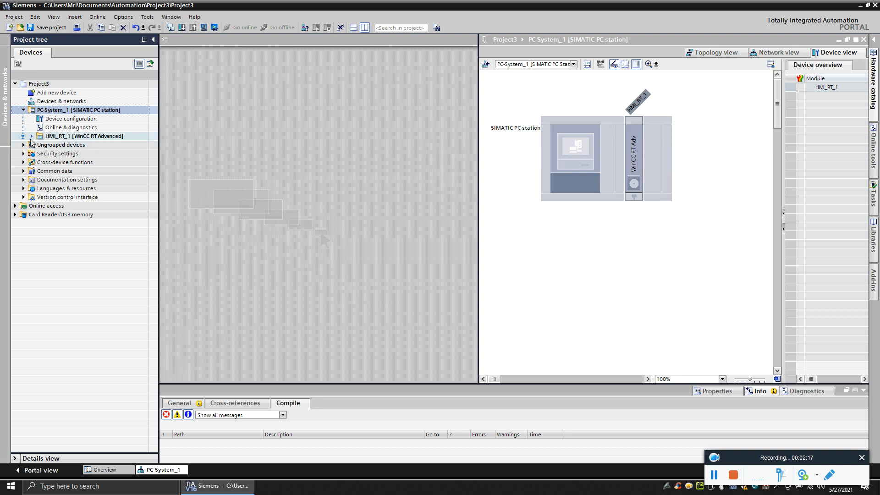
pyautogui.click(31, 137)
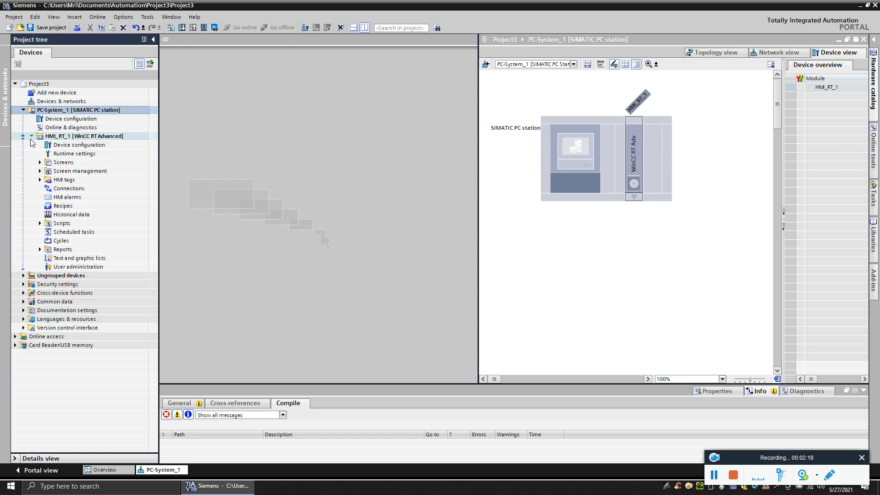
pyautogui.click(39, 162)
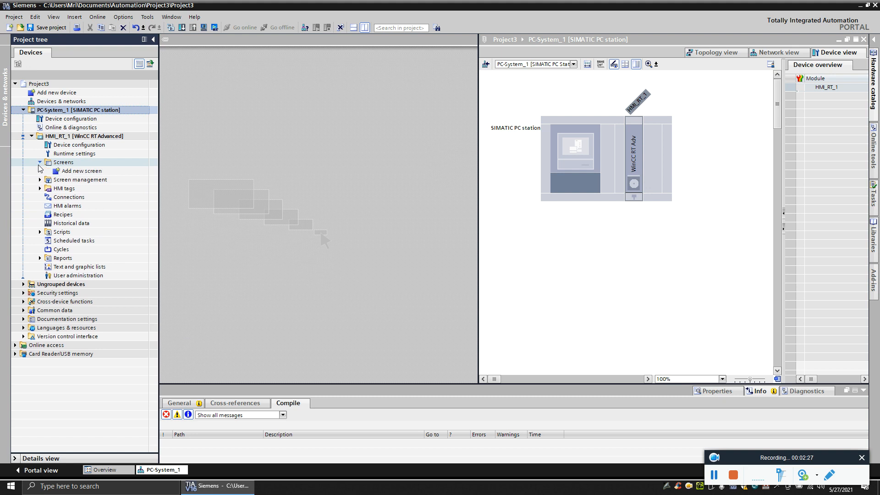
pyautogui.click(68, 198)
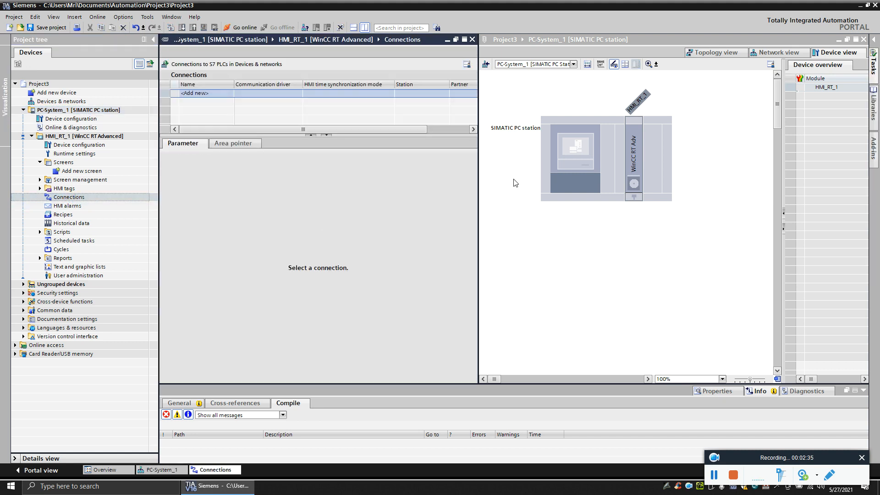
pyautogui.moveTo(478, 99); pyautogui.dragTo(657, 99)
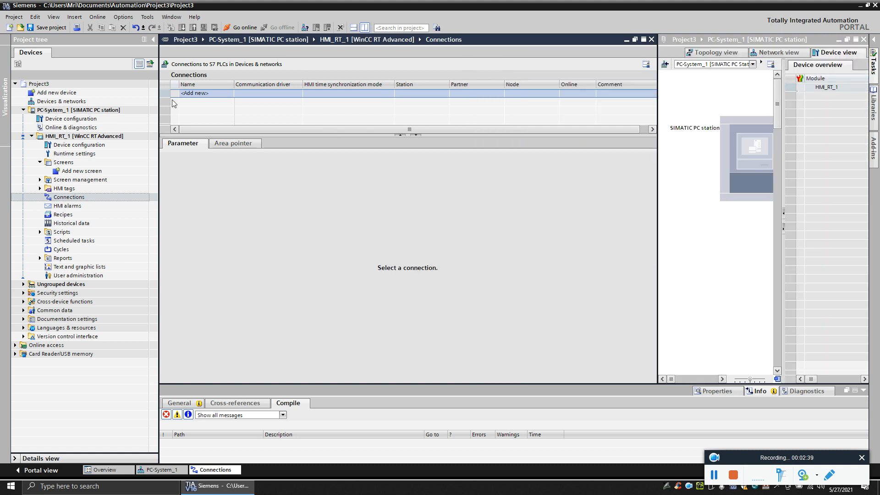
pyautogui.click(199, 97)
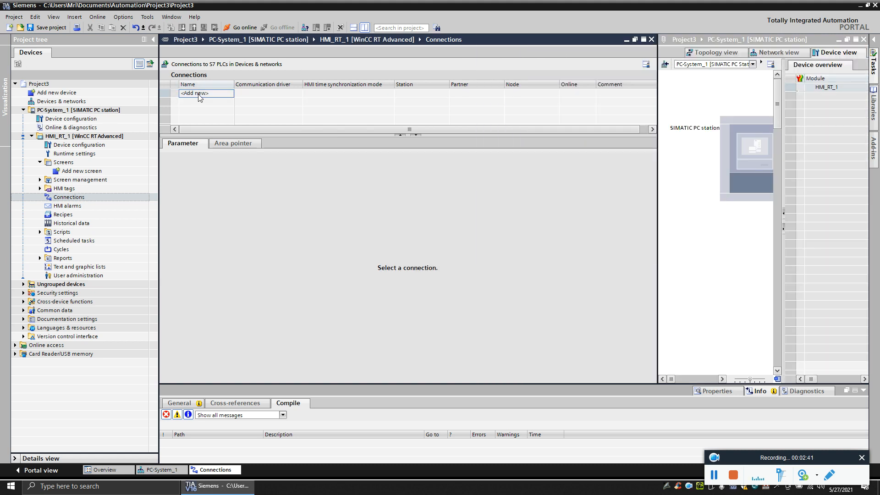
pyautogui.doubleClick(219, 93)
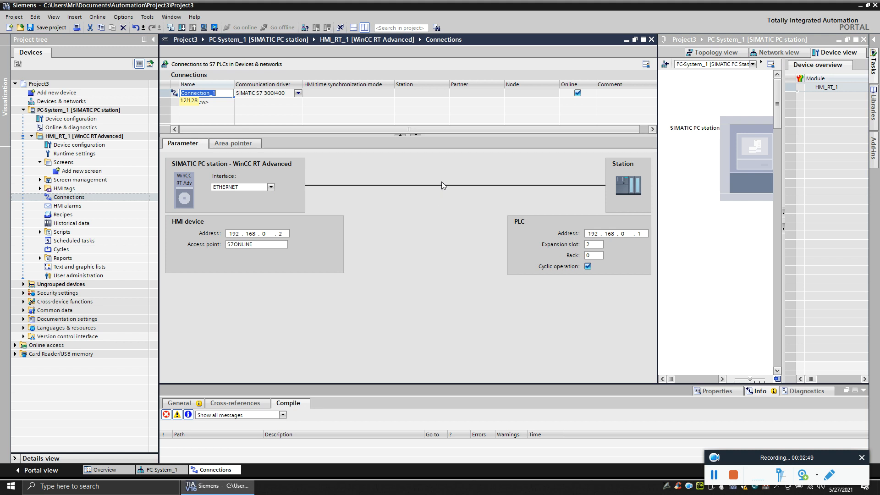
# Set the new connection's communication driver to OPC.
pyautogui.click(299, 93)
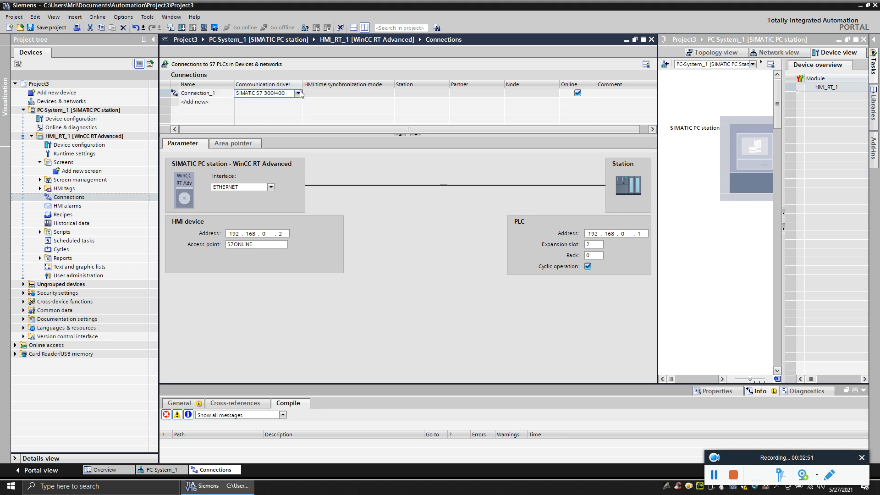
pyautogui.click(298, 93)
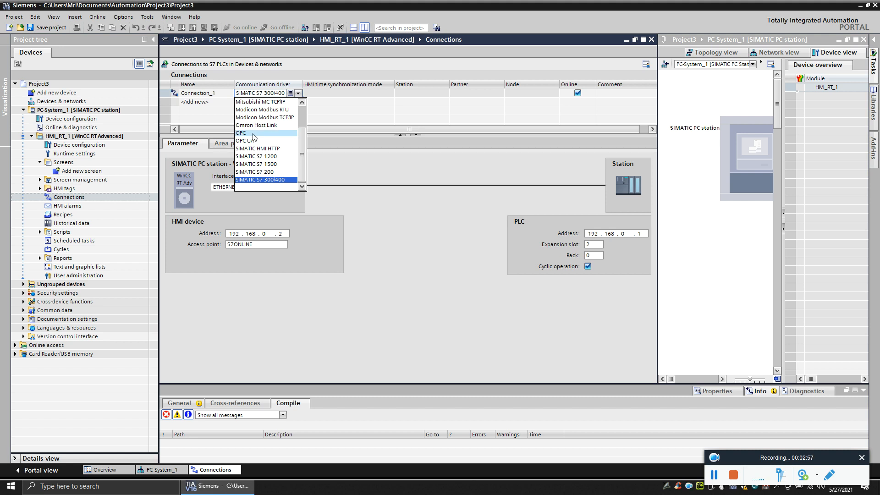
pyautogui.click(254, 134)
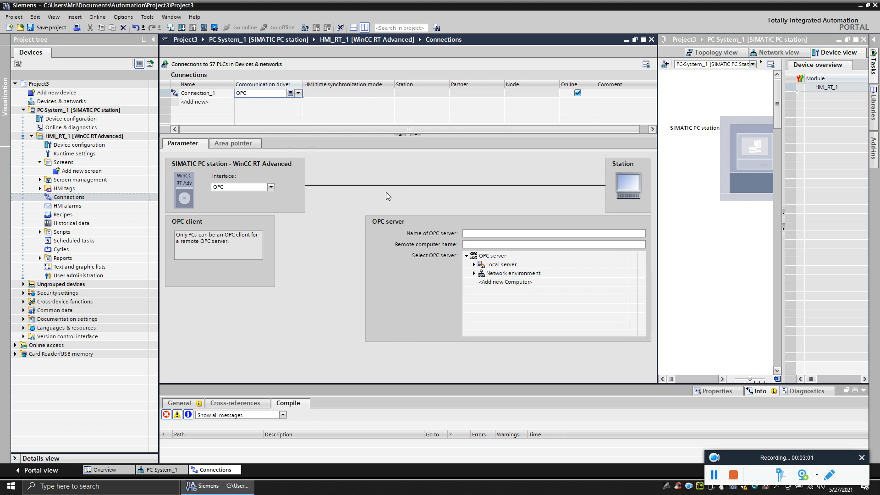
# Select ABB.DriveDA from the local servers as the connection's OPC server.
pyautogui.click(474, 265)
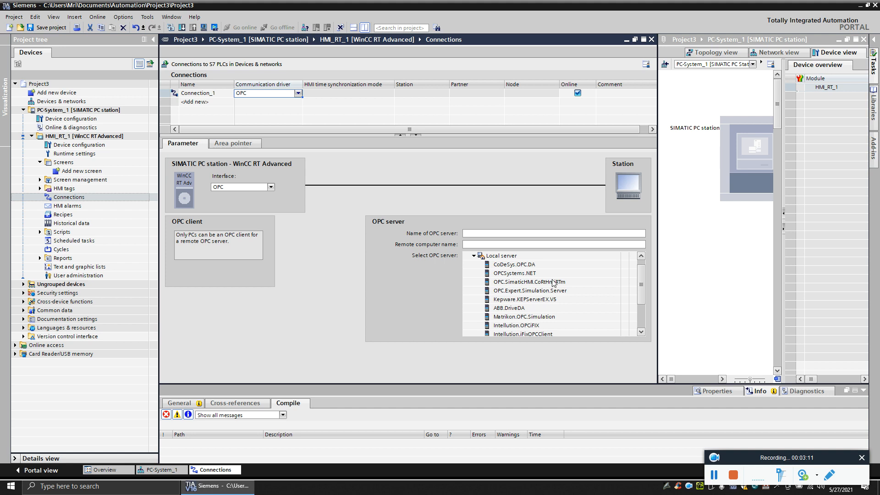
pyautogui.moveTo(641, 278)
pyautogui.mouseDown()
pyautogui.moveTo(645, 295)
pyautogui.moveTo(642, 289)
pyautogui.mouseUp()
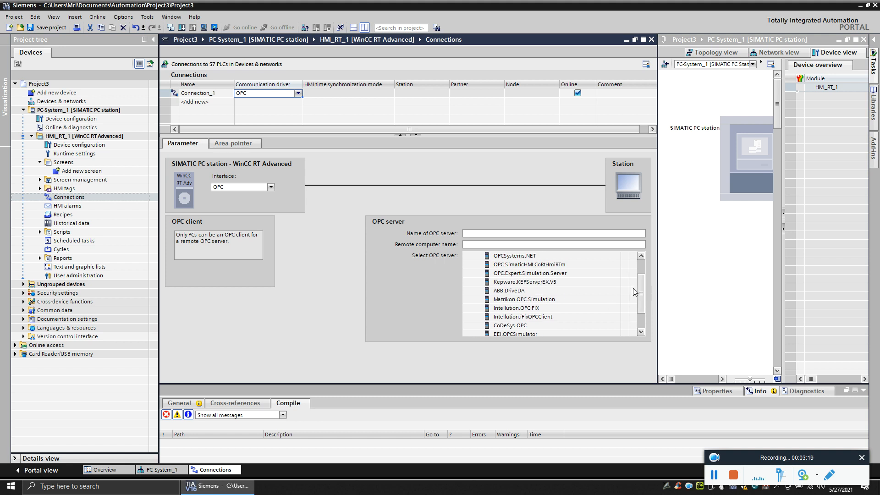
pyautogui.moveTo(639, 284); pyautogui.dragTo(640, 276)
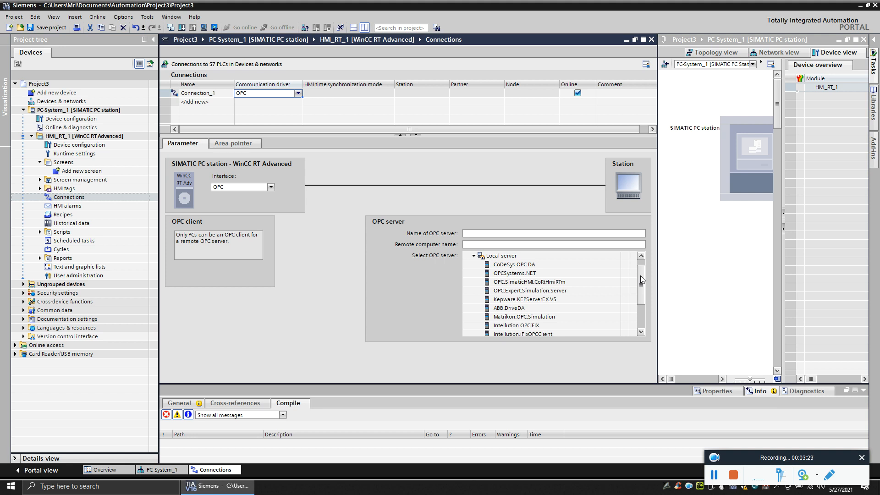
pyautogui.click(514, 310)
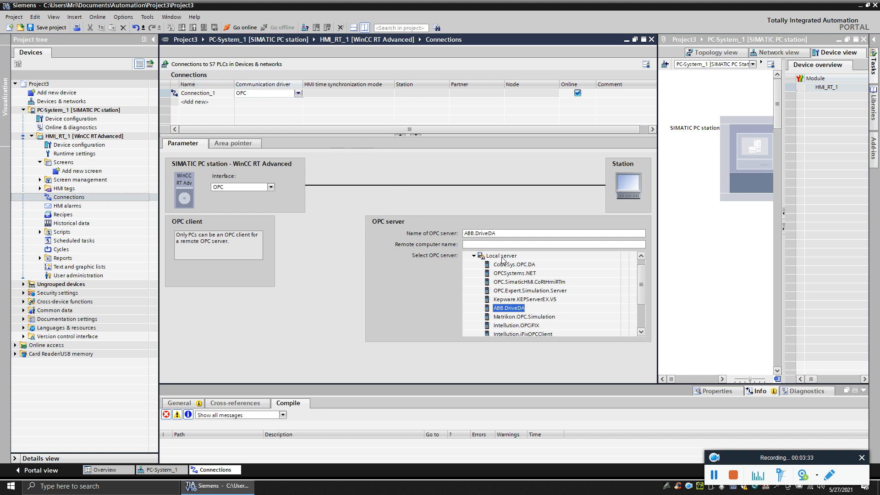
pyautogui.click(469, 232)
# Add a new HMI tag table to HMI_RT_1 and open it.
pyautogui.click(39, 189)
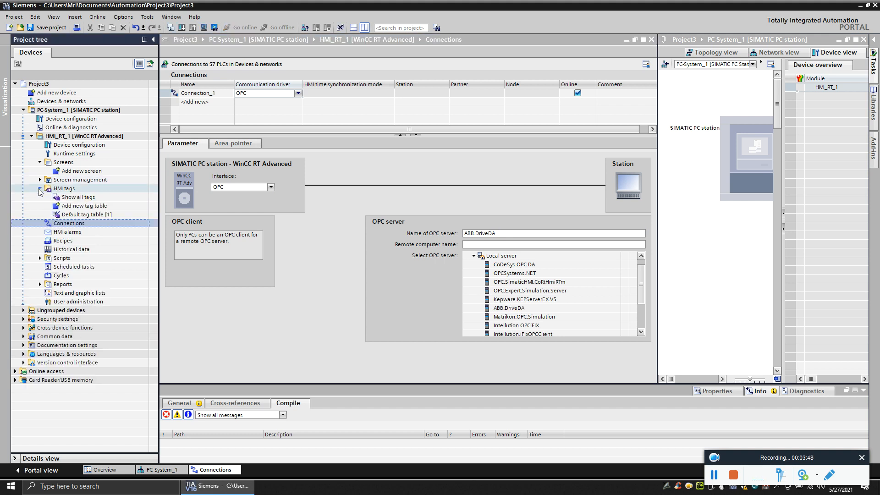
pyautogui.doubleClick(80, 209)
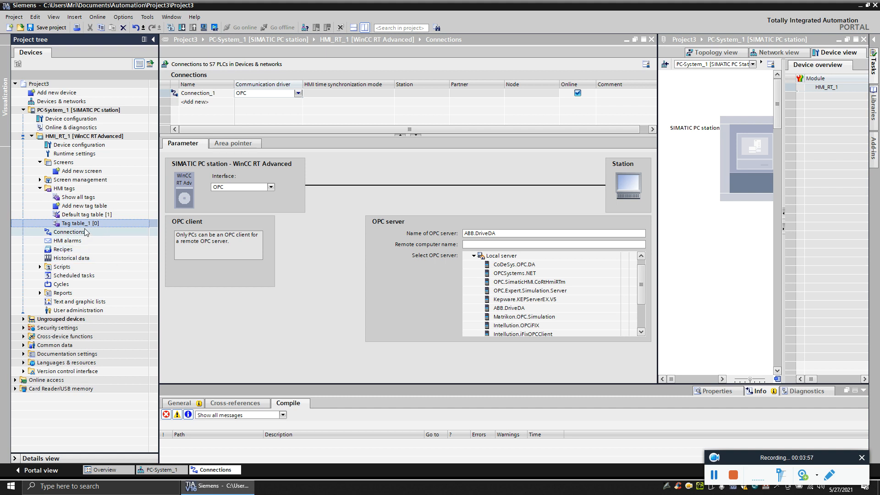
pyautogui.doubleClick(82, 224)
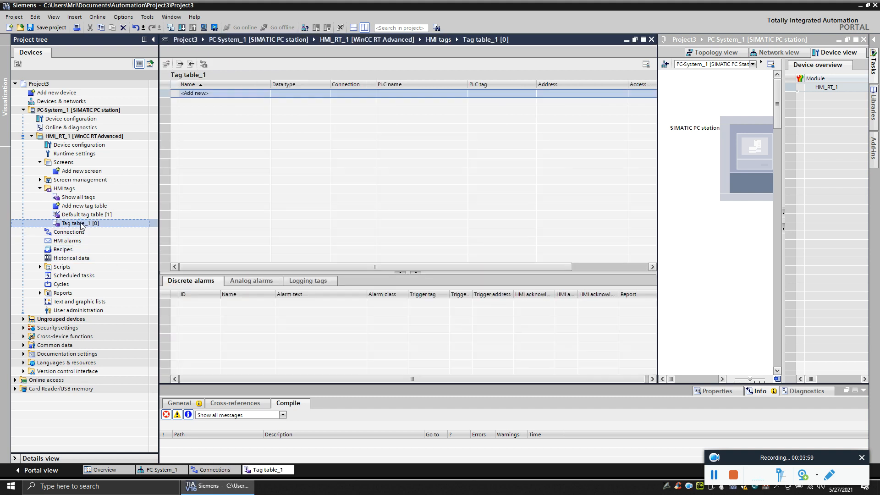
# Add a new tag named DC_BUS to Tag table_1.
pyautogui.click(246, 96)
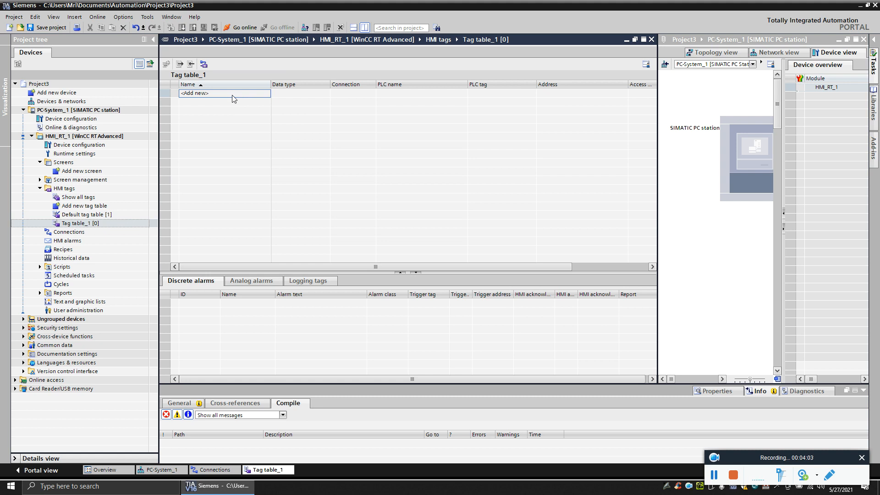
pyautogui.click(239, 96)
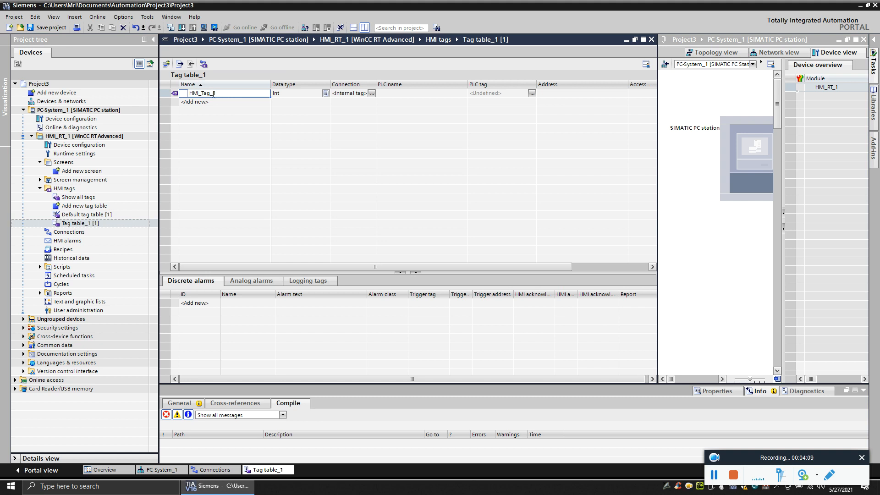
pyautogui.moveTo(221, 93); pyautogui.dragTo(164, 102)
pyautogui.write('DC_BUS')
pyautogui.press('Return')
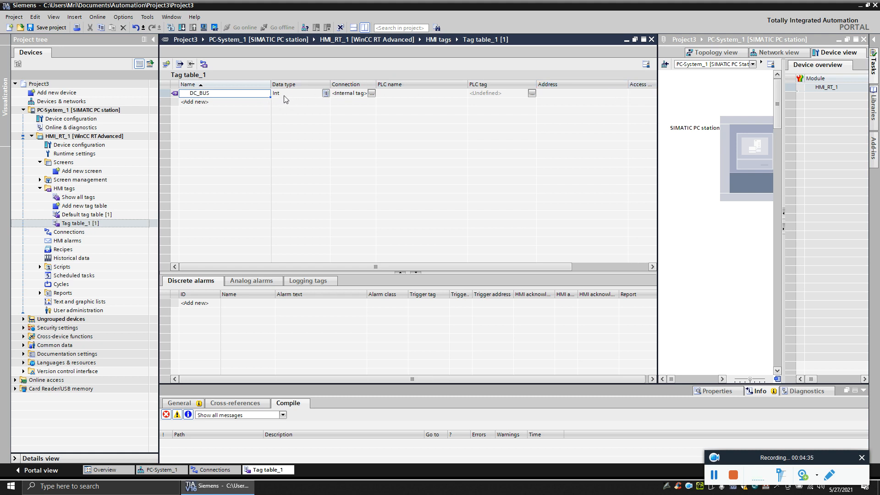
pyautogui.click(550, 84)
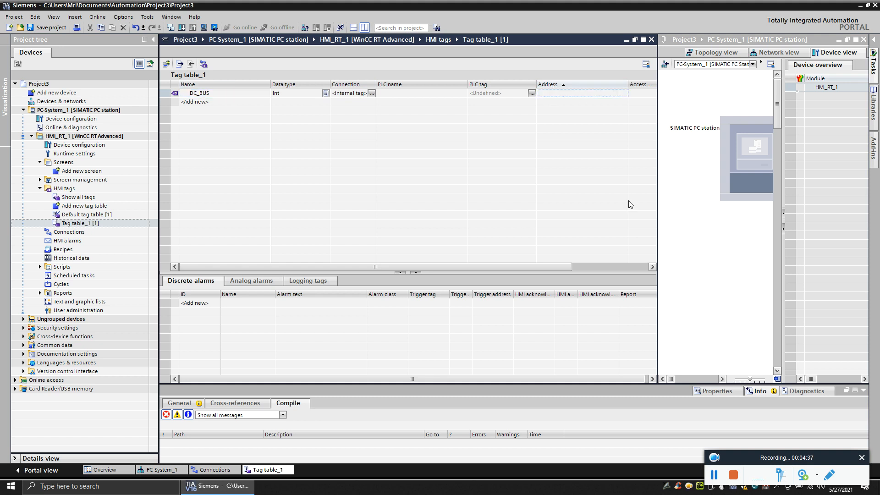
pyautogui.moveTo(557, 266); pyautogui.dragTo(584, 266)
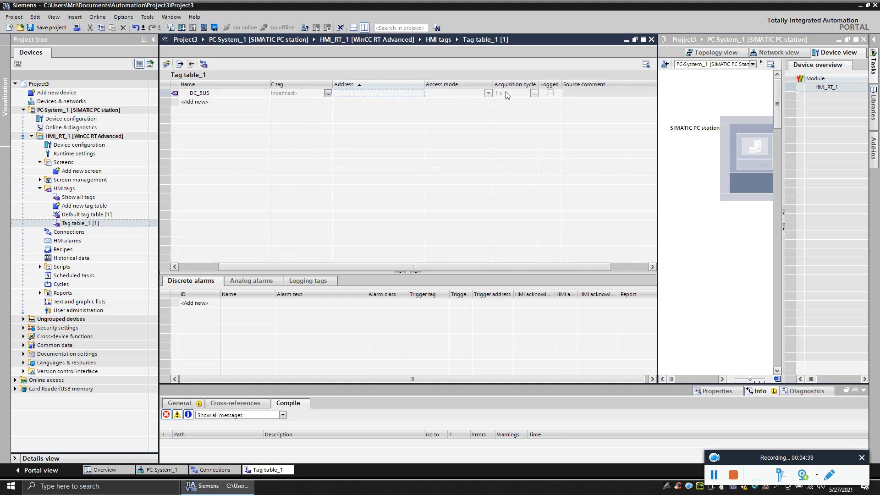
pyautogui.click(490, 96)
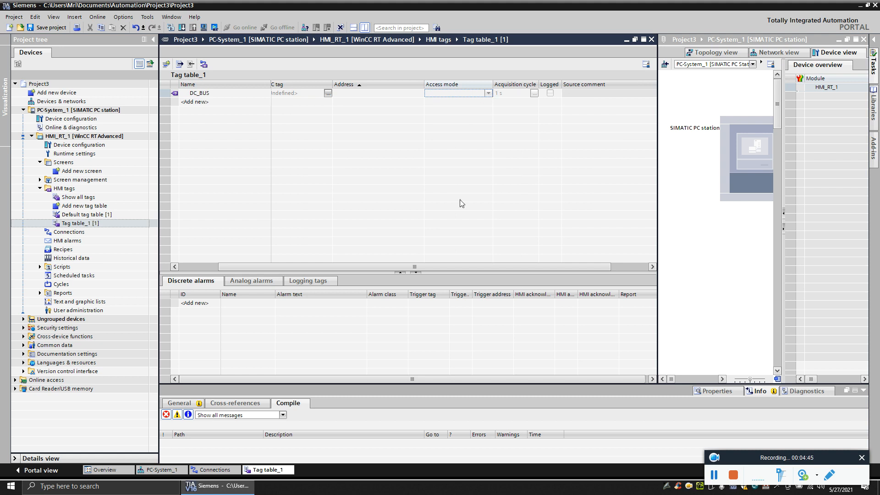
pyautogui.moveTo(266, 268); pyautogui.dragTo(183, 269)
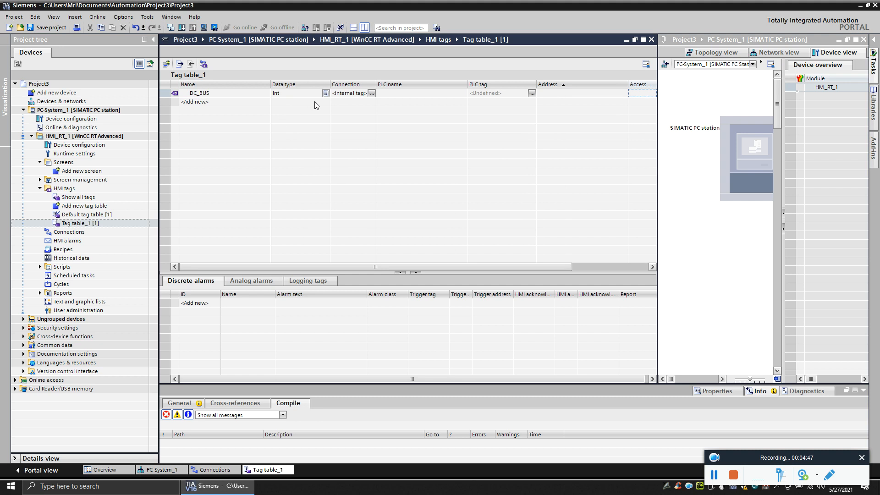
pyautogui.click(370, 95)
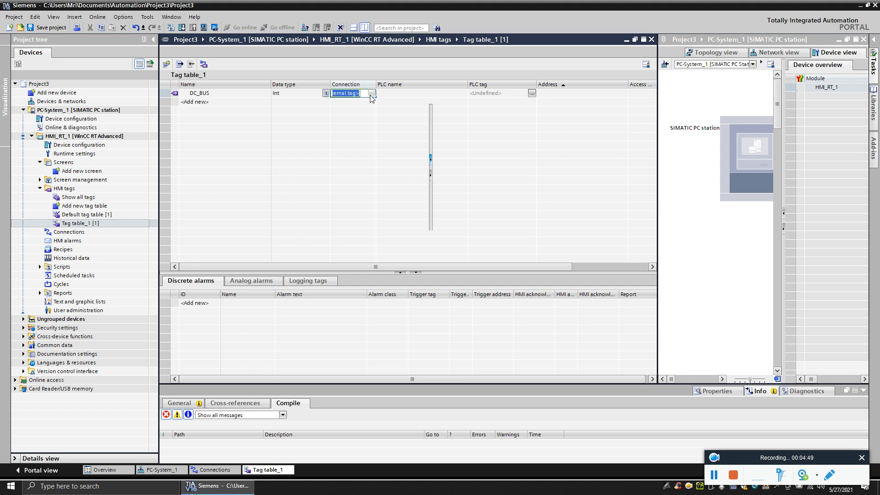
pyautogui.click(372, 94)
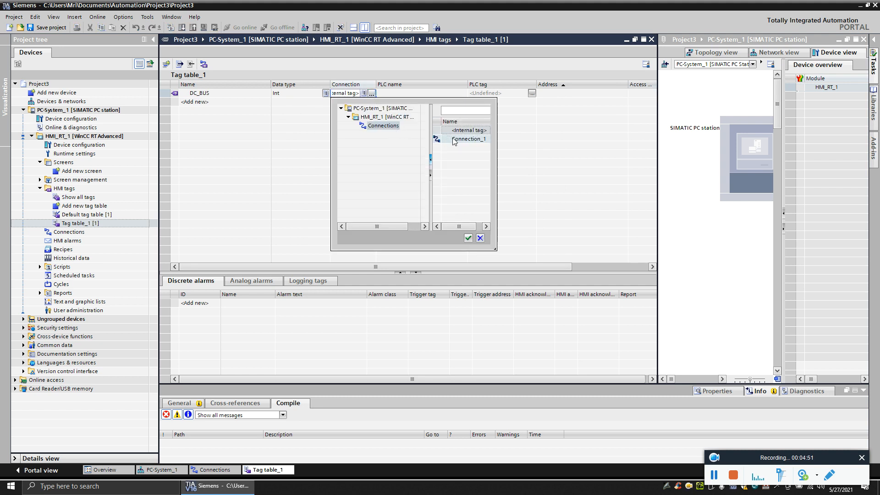
pyautogui.click(467, 140)
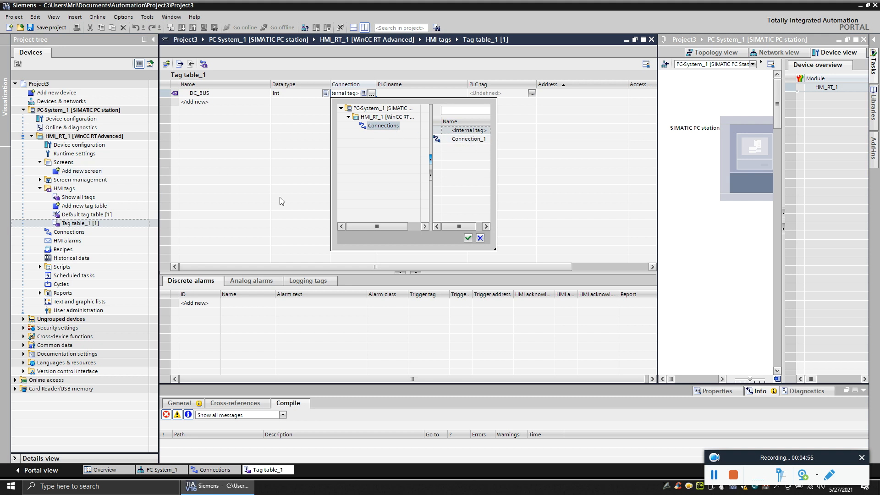
pyautogui.click(480, 238)
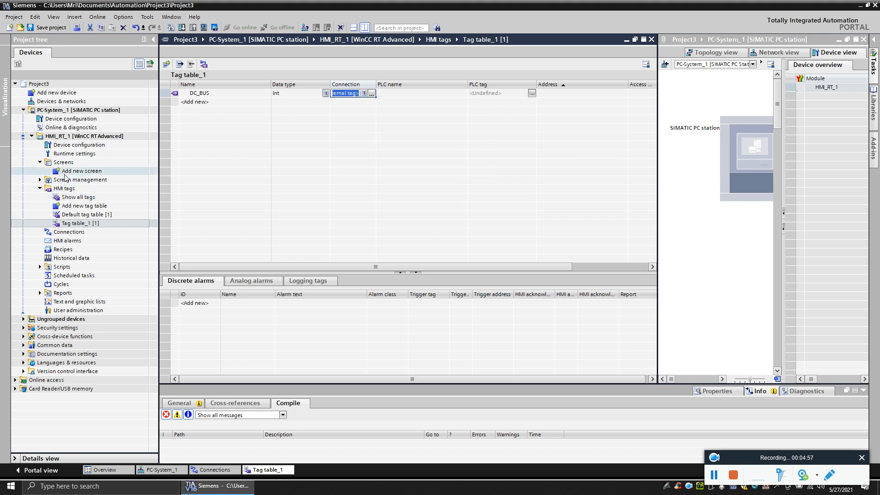
# Open the connections of HMI_RT_1 and rename Connection_1 to ABB_ACS880.
pyautogui.doubleClick(69, 232)
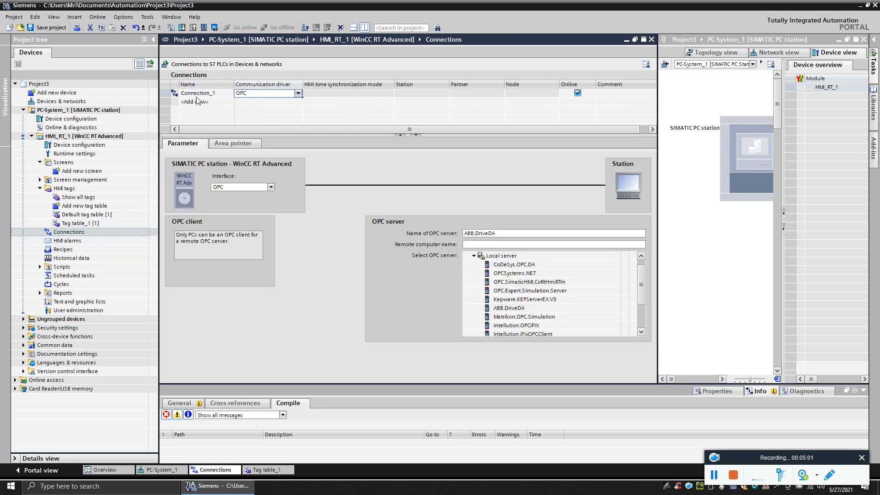
pyautogui.click(214, 94)
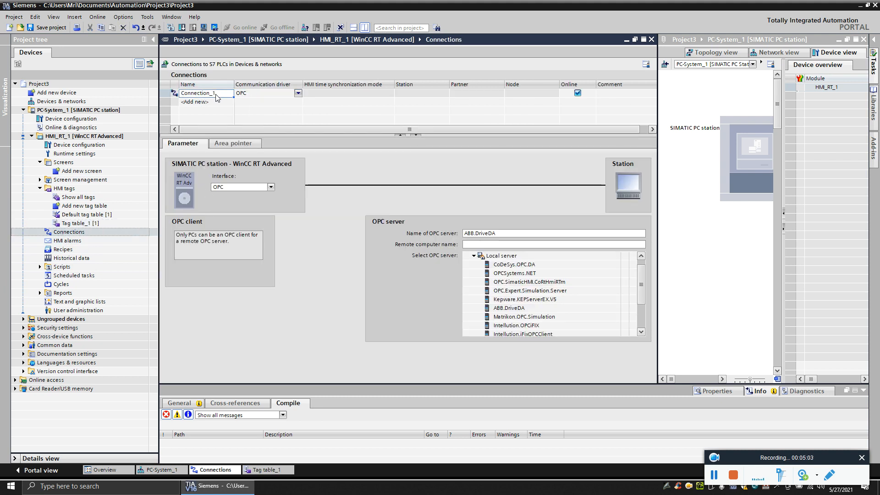
pyautogui.click(217, 95)
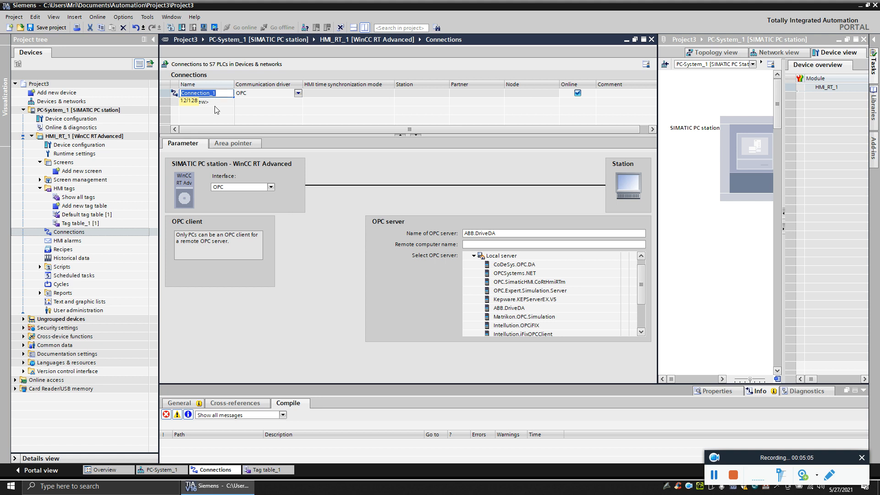
pyautogui.write('ABB_')
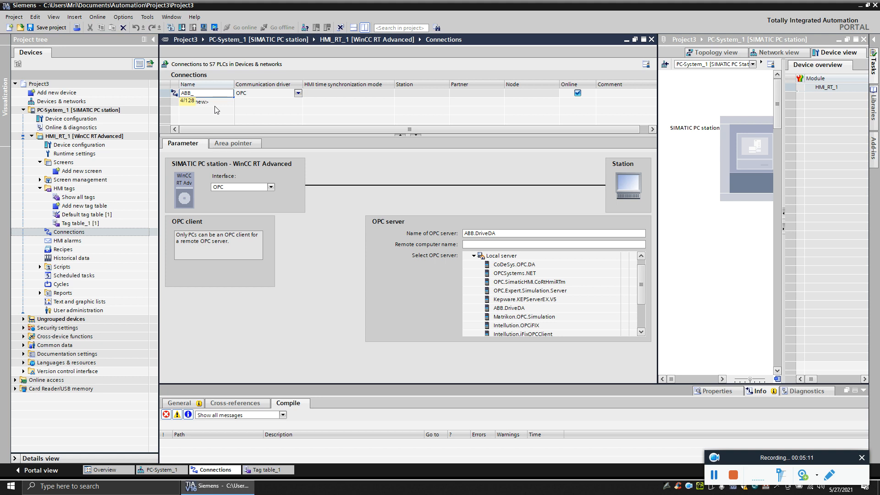
pyautogui.write('ACS880')
pyautogui.press('Return')
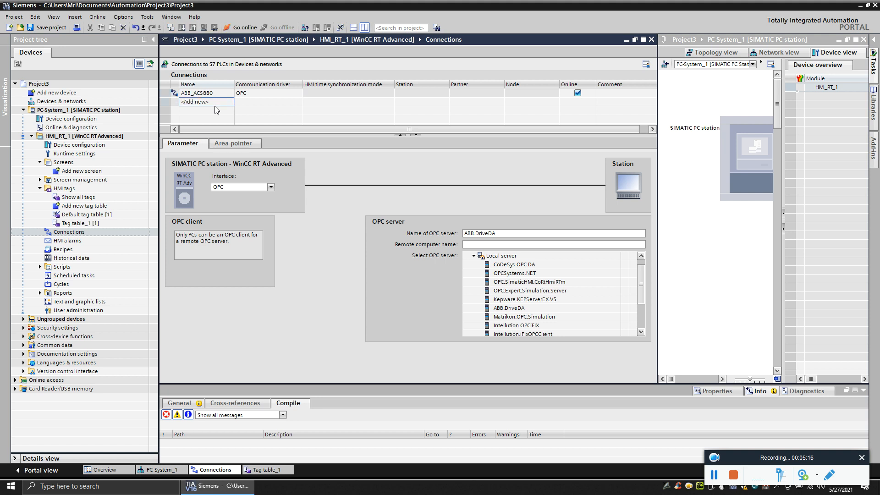
# Return to Tag table_1 and assign the ABB_ACS880 connection to the DC_BUS tag.
pyautogui.doubleClick(83, 223)
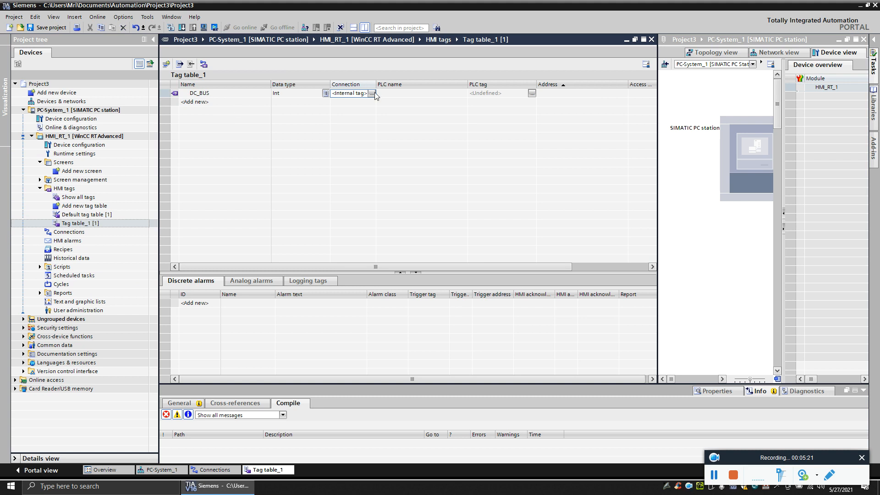
pyautogui.click(371, 93)
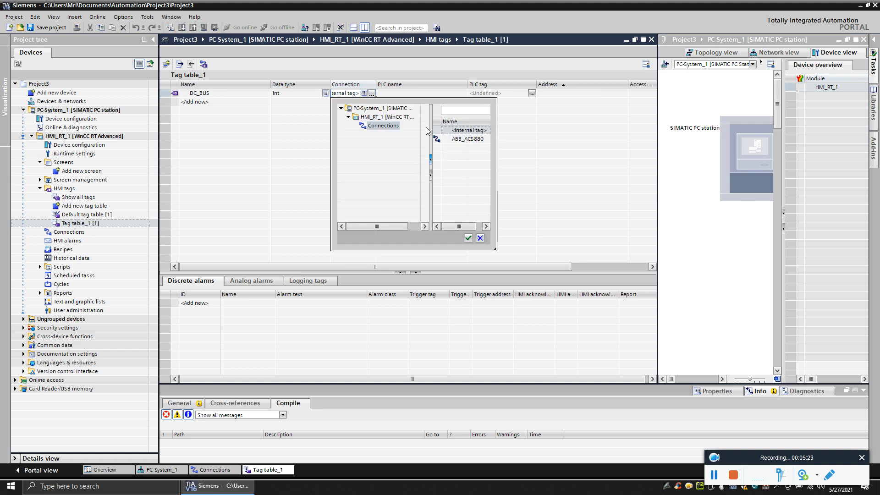
pyautogui.doubleClick(471, 139)
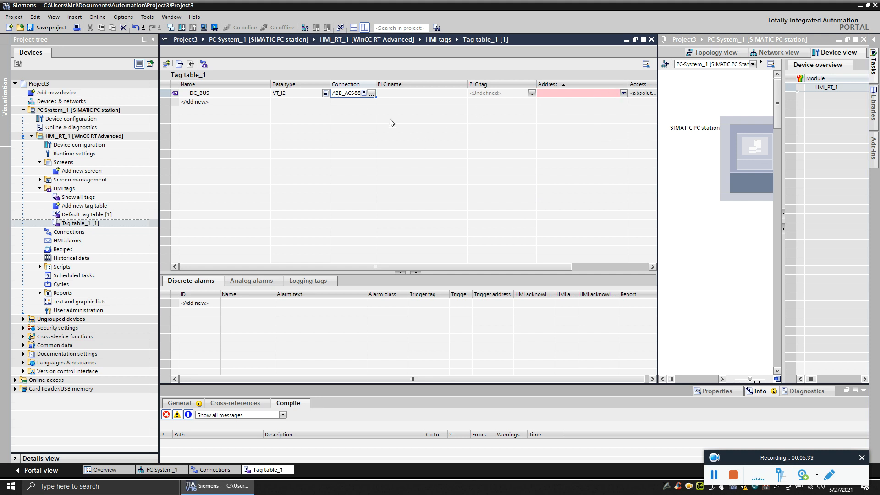
# Set the DC_BUS address to 01.11: DC voltage [V] from the ACS880 parameter group 01: Actual values on ABB.DriveDA.
pyautogui.click(624, 96)
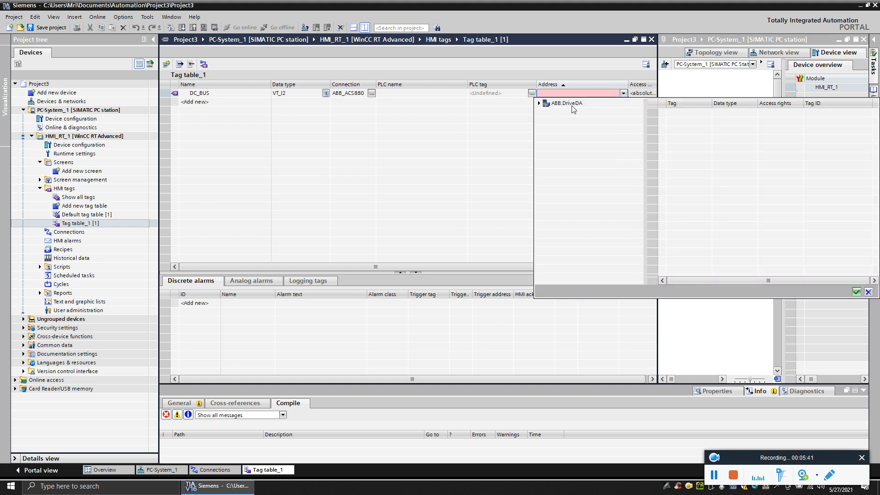
pyautogui.click(539, 103)
pyautogui.click(547, 112)
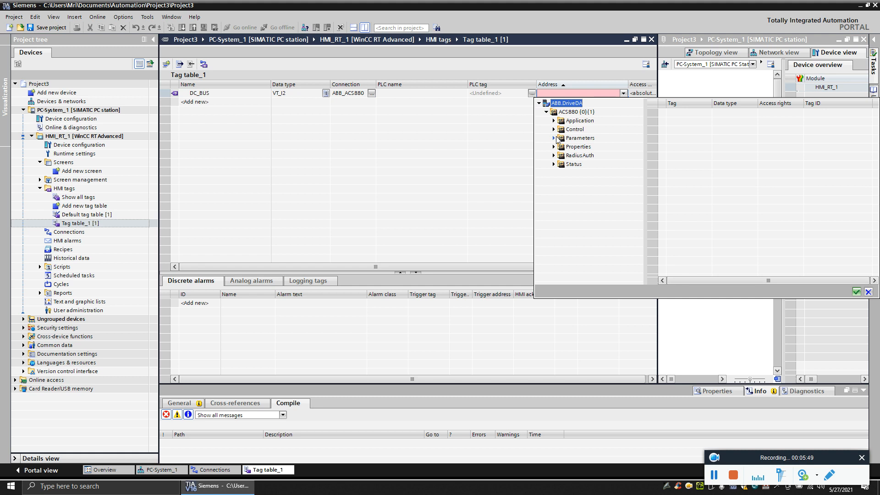
pyautogui.click(554, 138)
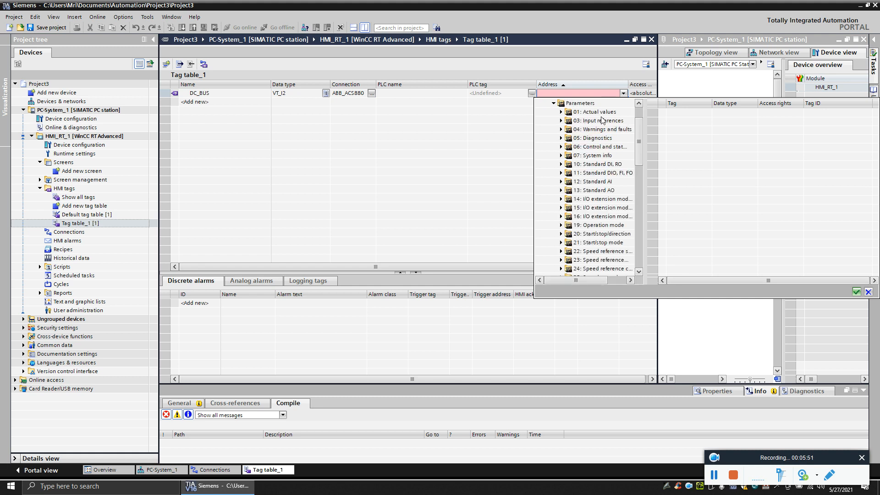
pyautogui.click(596, 112)
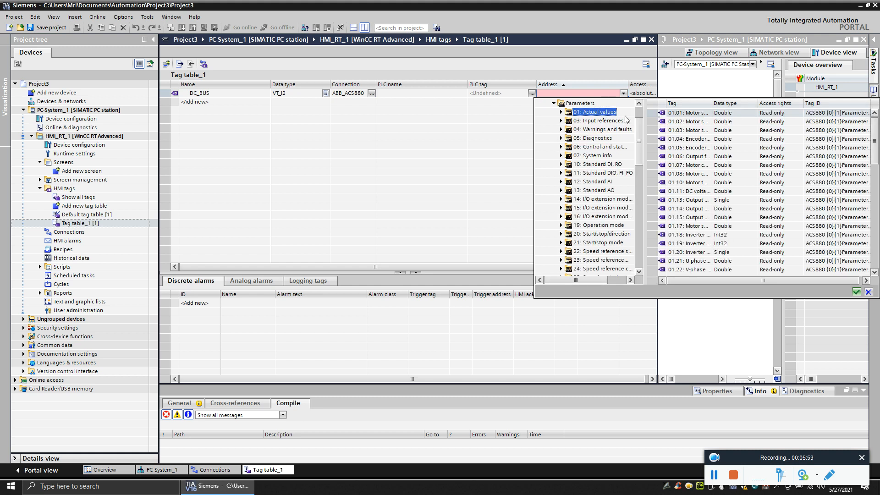
pyautogui.doubleClick(711, 102)
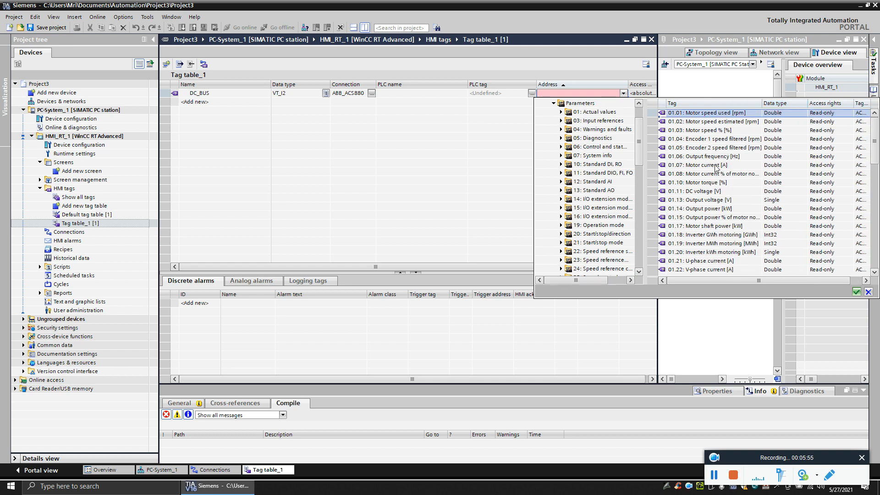
pyautogui.doubleClick(698, 195)
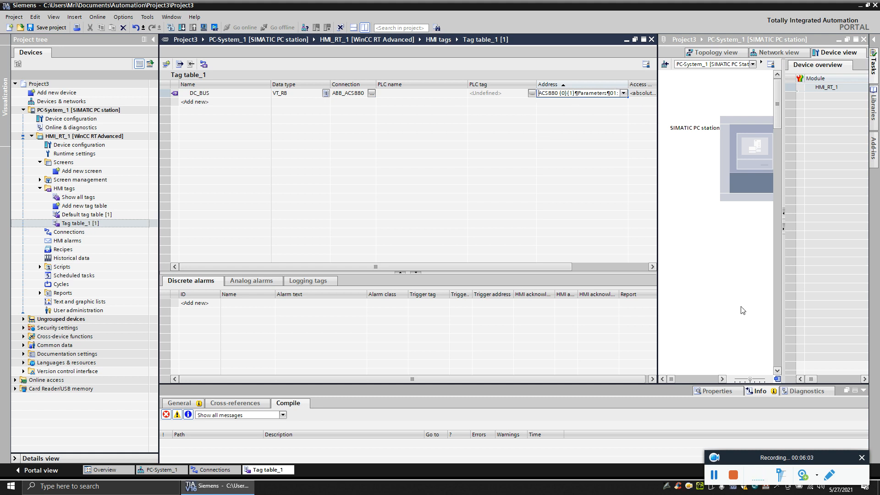
pyautogui.click(714, 475)
pyautogui.click(714, 474)
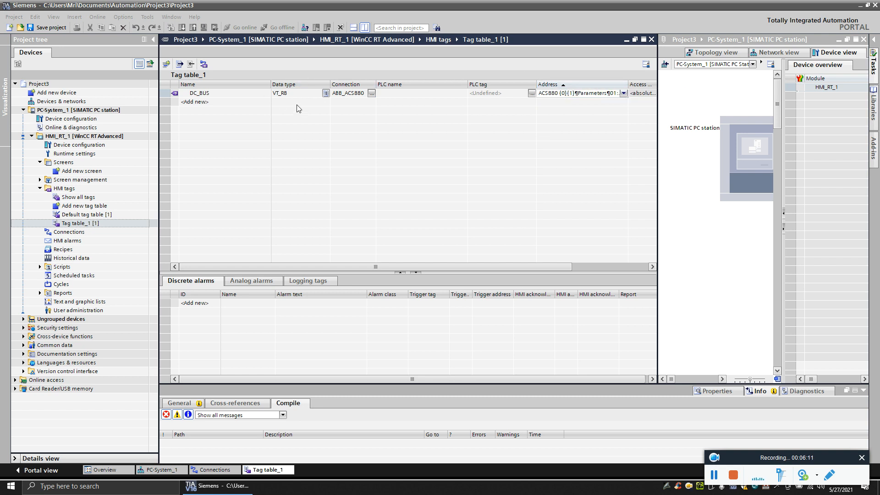
# Add a second tag named MOTOR_CURRENT below DC_BUS in Tag table_1.
pyautogui.click(206, 103)
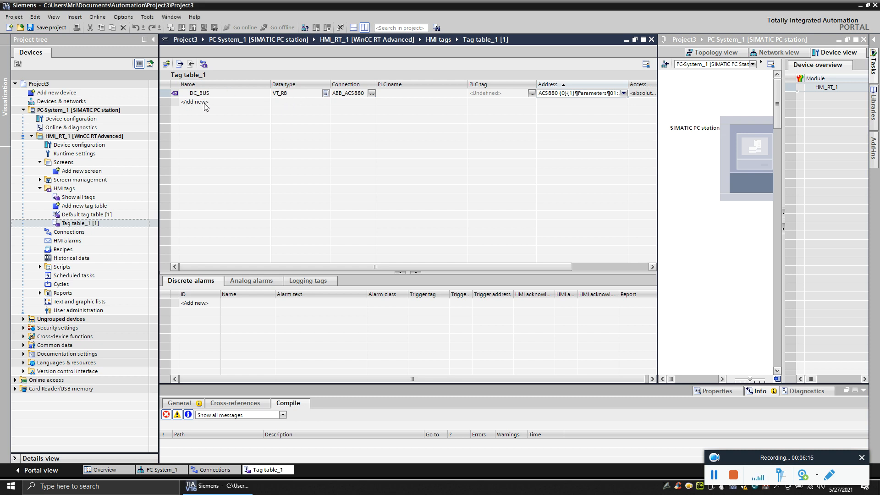
pyautogui.click(207, 103)
pyautogui.doubleClick(215, 102)
pyautogui.write('MOTOR')
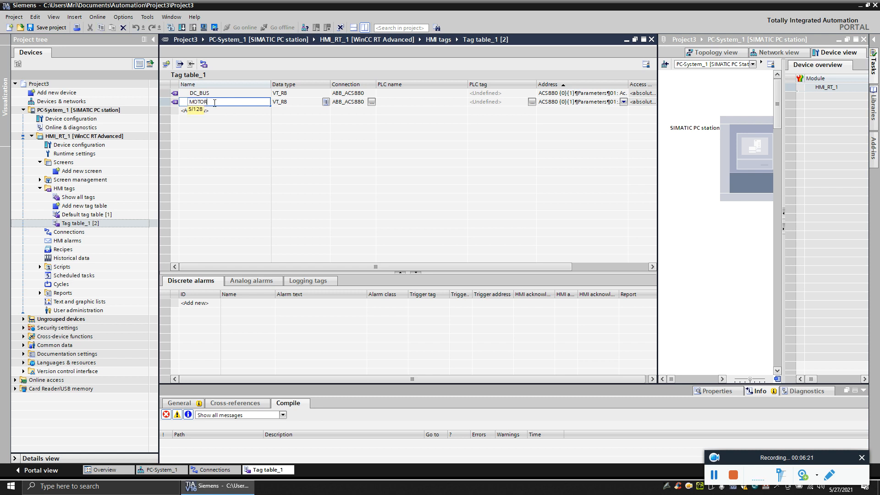
pyautogui.write('_CURRENT')
pyautogui.press('Return')
# Add a third tag named SPEED_FB below MOTOR_CURRENT.
pyautogui.click(224, 110)
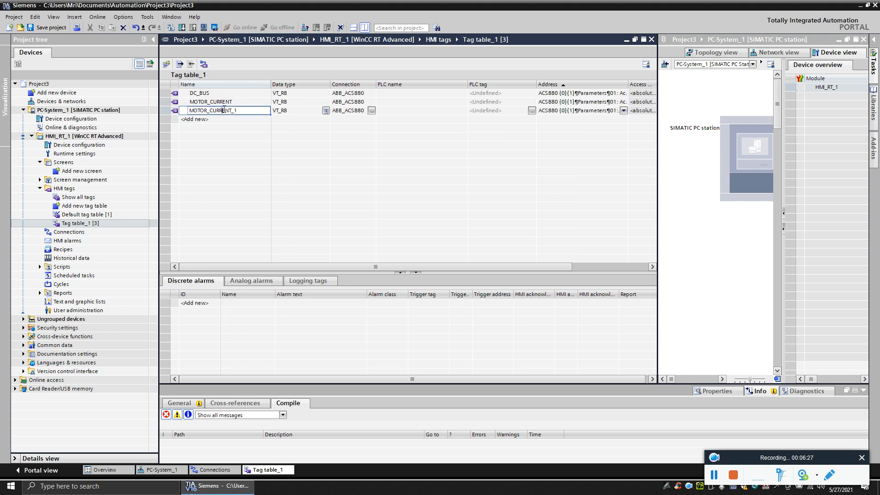
pyautogui.doubleClick(244, 112)
pyautogui.write('SPEED_FB')
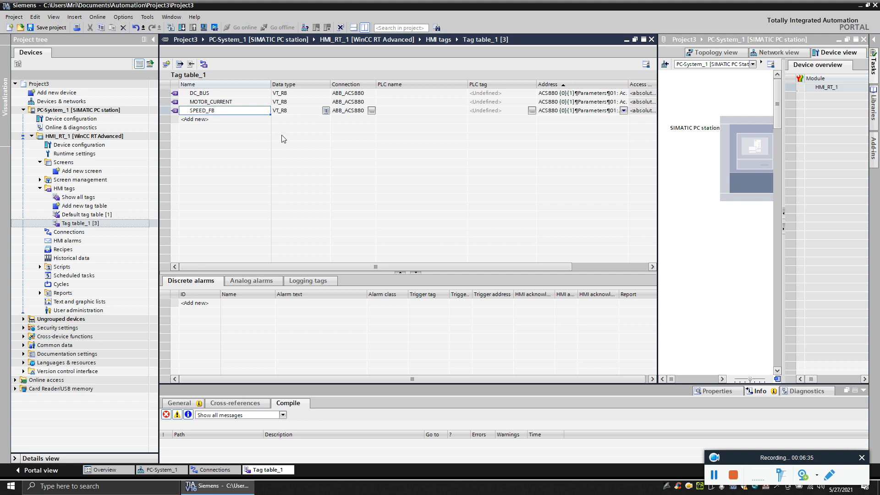
# Set the MOTOR_CURRENT address to 01.07: Motor current [A] from the ACS880 parameter group 01: Actual values.
pyautogui.click(623, 103)
pyautogui.click(626, 103)
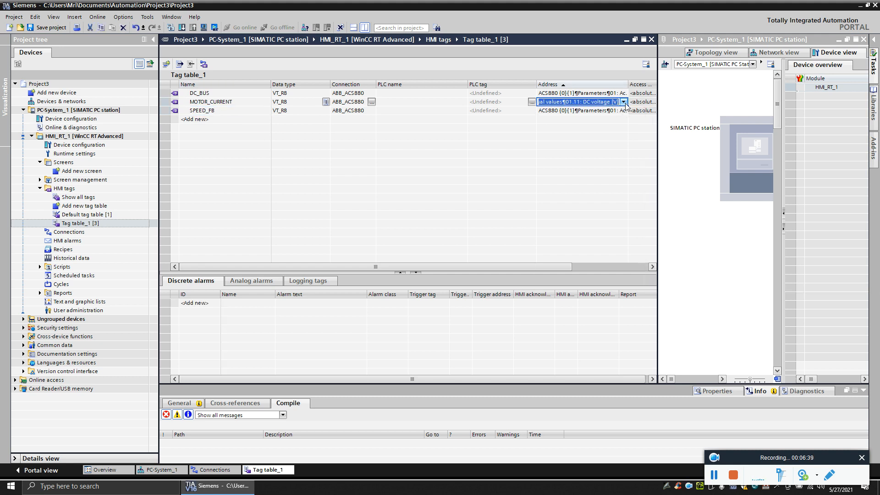
pyautogui.click(623, 101)
pyautogui.click(539, 113)
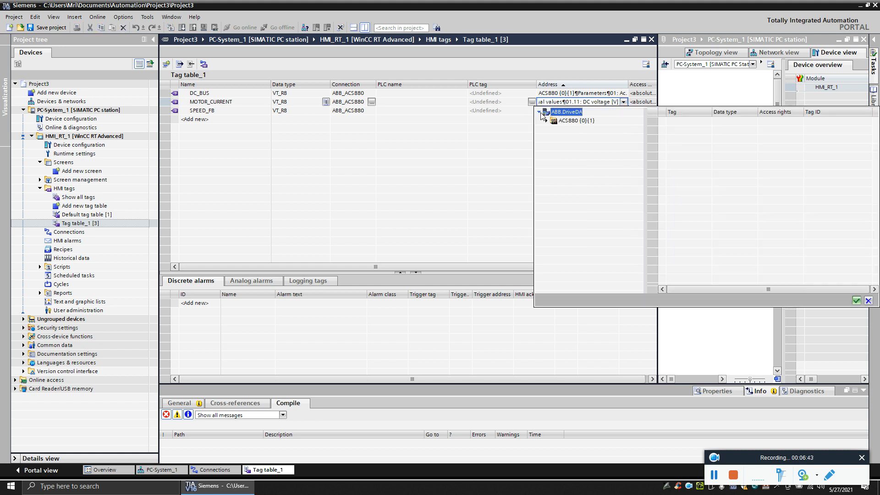
pyautogui.click(547, 120)
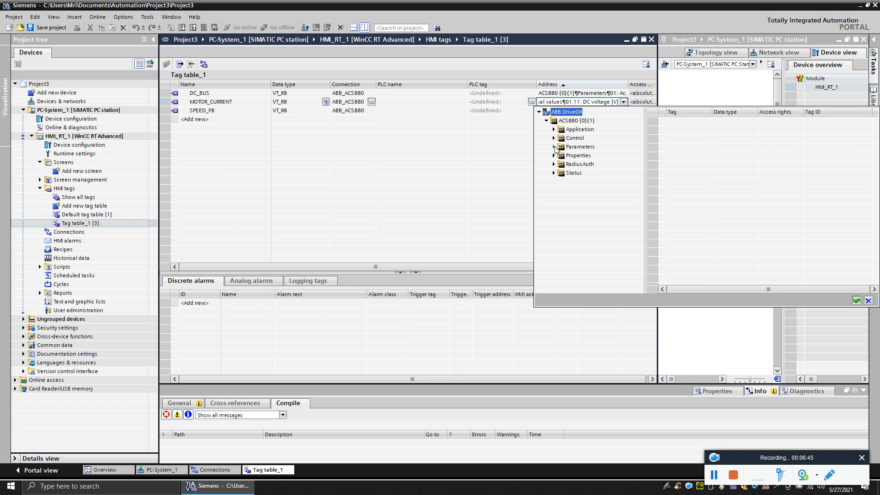
pyautogui.click(554, 147)
pyautogui.click(587, 121)
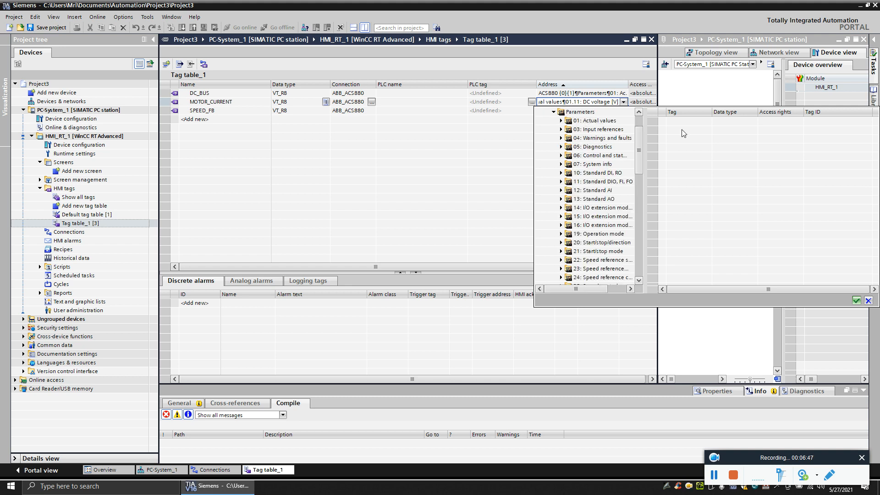
pyautogui.doubleClick(716, 112)
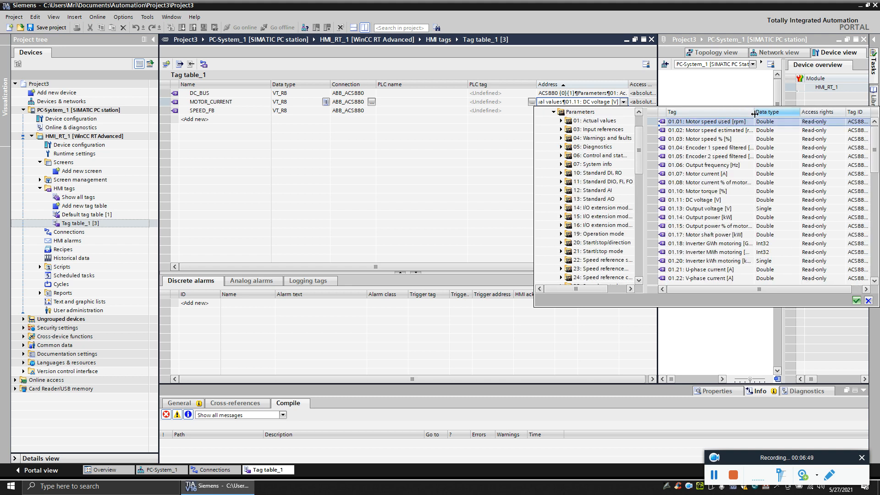
pyautogui.doubleClick(711, 176)
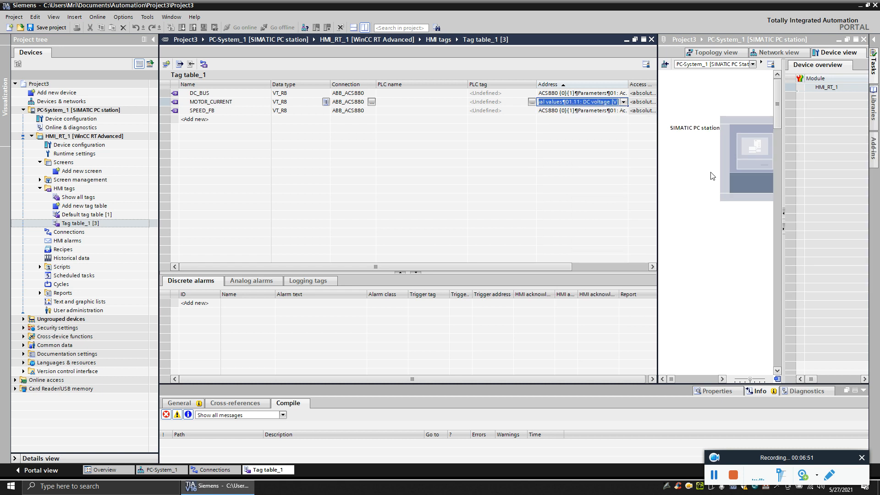
# Set the SPEED_FB address to 01.01: Motor speed used [rpm] from the ACS880 parameter group 01: Actual values.
pyautogui.click(623, 112)
pyautogui.click(624, 111)
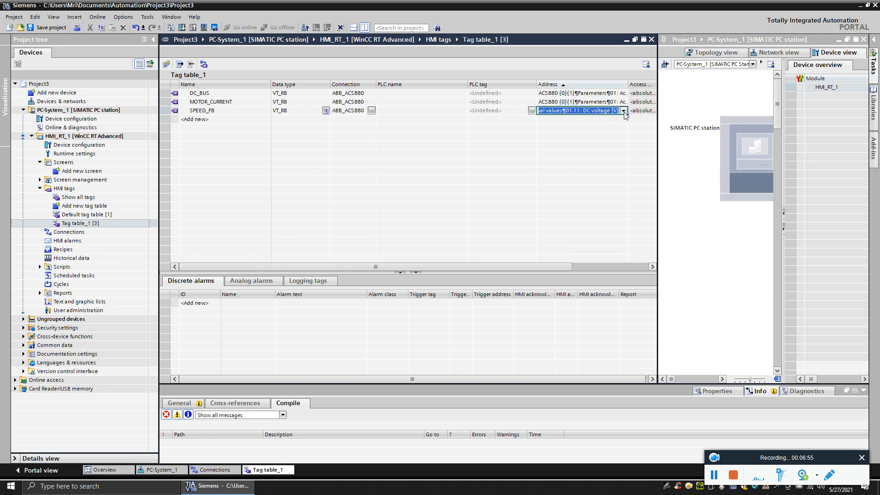
pyautogui.click(624, 111)
pyautogui.click(538, 121)
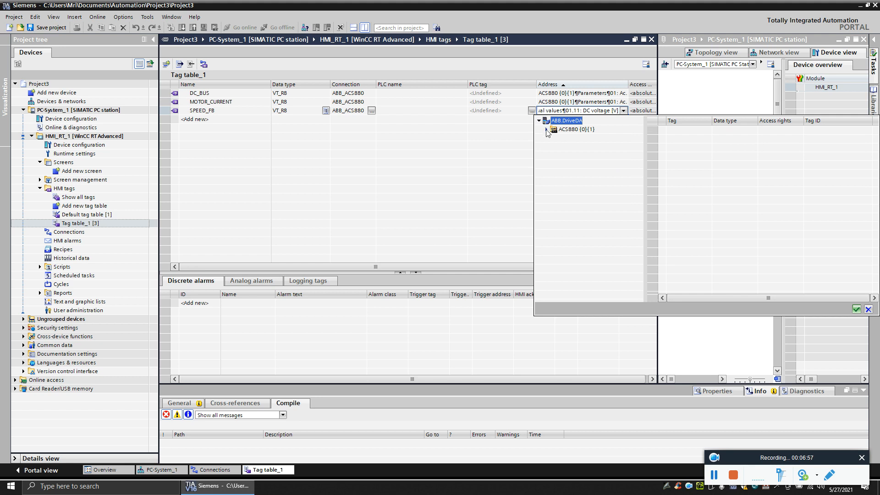
pyautogui.click(546, 129)
pyautogui.doubleClick(581, 158)
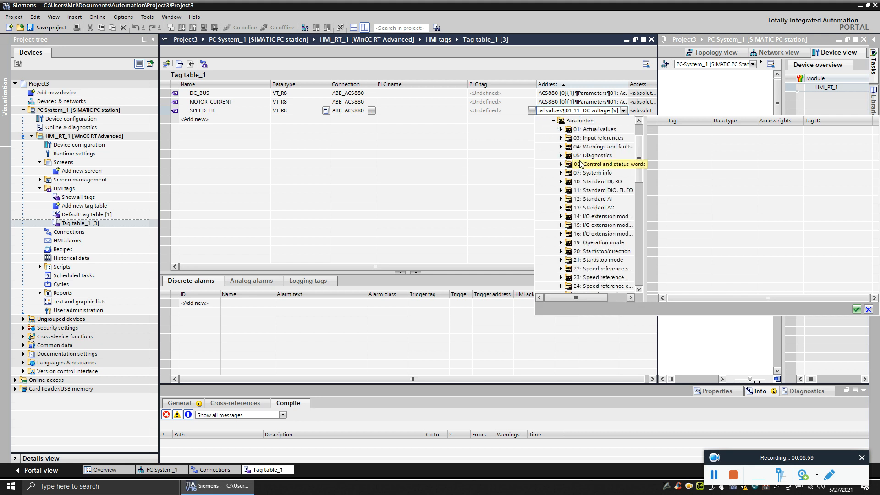
pyautogui.click(593, 130)
pyautogui.moveTo(713, 120); pyautogui.dragTo(797, 121)
pyautogui.doubleClick(743, 131)
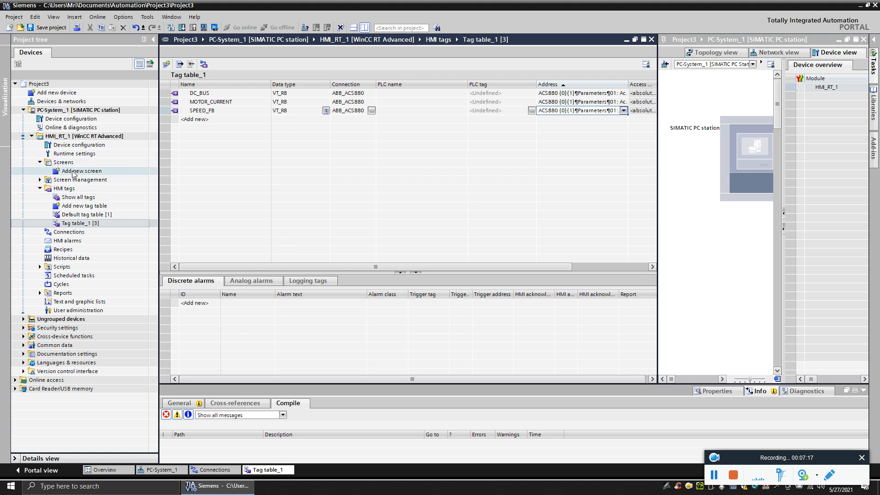
# Add a new screen to HMI_RT_1 and draw an I/O field in its upper-left area.
pyautogui.click(72, 171)
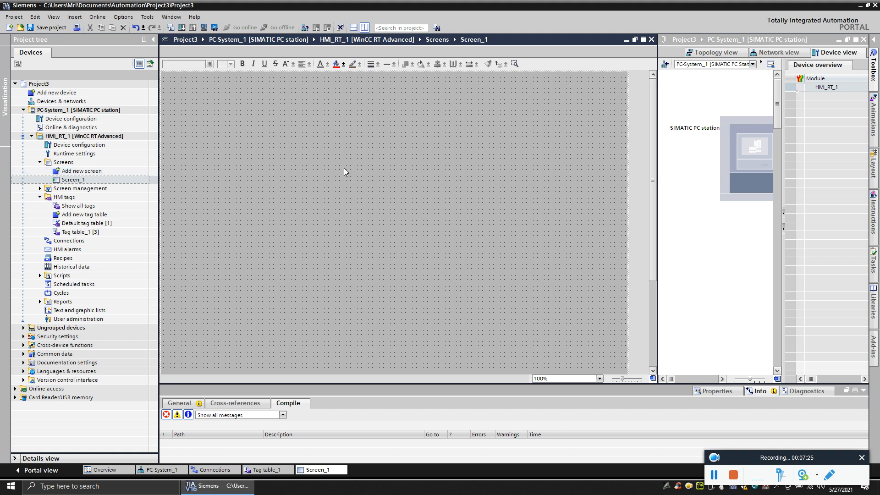
pyautogui.click(713, 475)
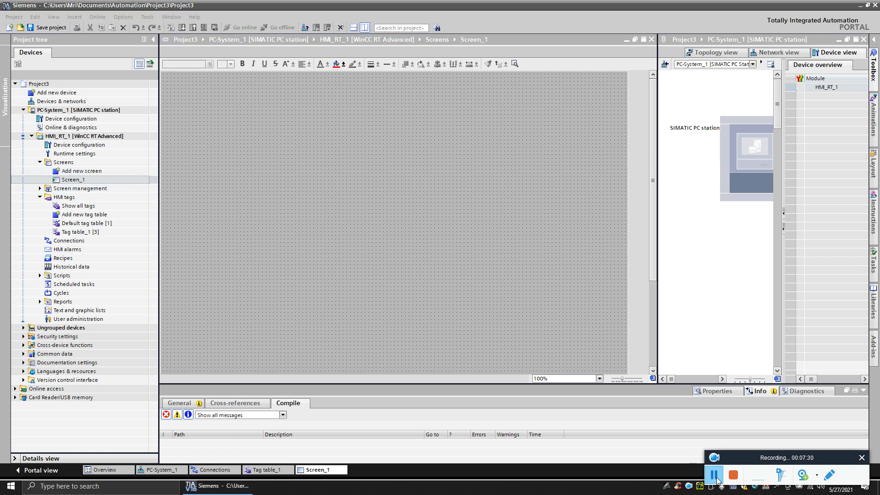
pyautogui.click(874, 65)
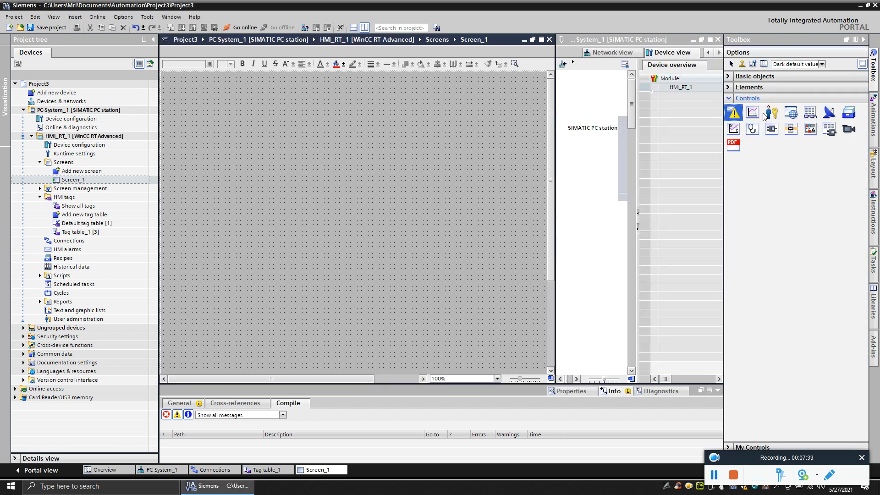
pyautogui.click(731, 88)
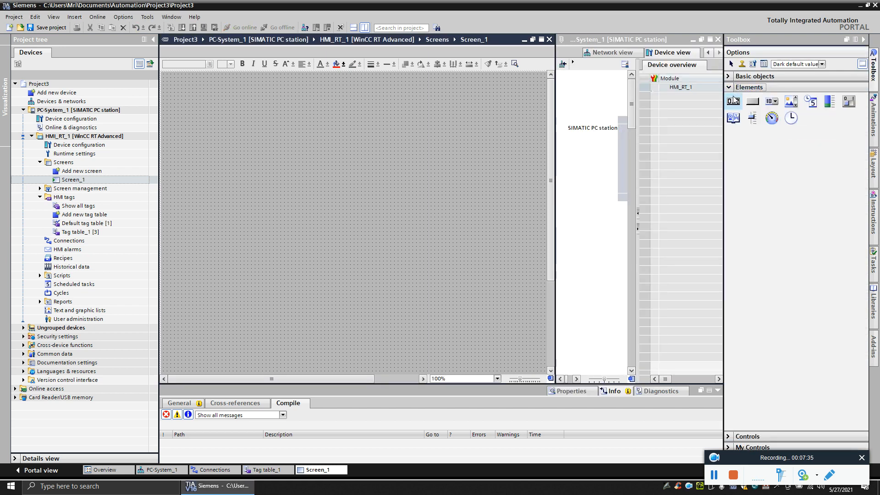
pyautogui.click(732, 103)
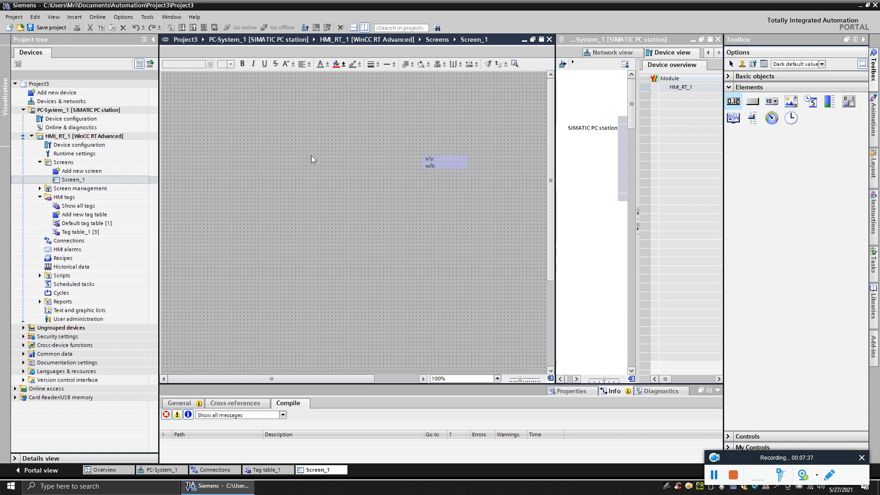
pyautogui.moveTo(235, 138); pyautogui.dragTo(248, 170)
# Assign the DC_BUS tag from Tag table_1 as the process tag of the I/O field.
pyautogui.doubleClick(201, 155)
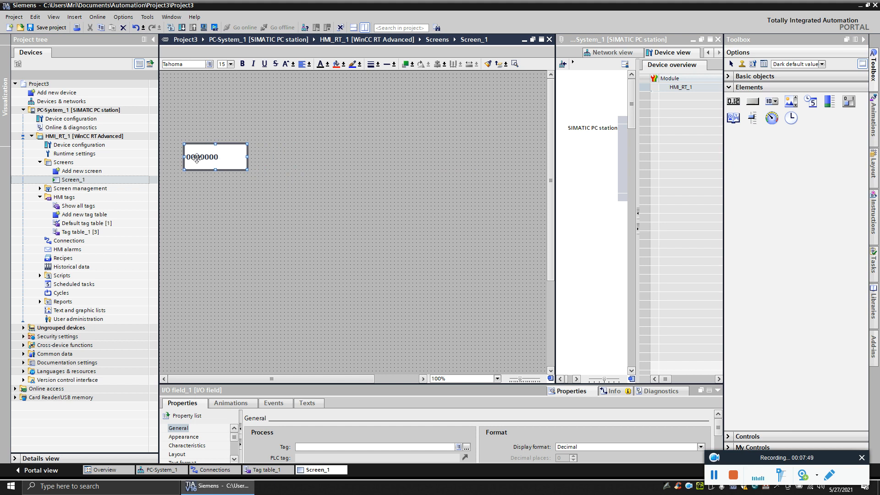
pyautogui.moveTo(401, 389); pyautogui.dragTo(402, 293)
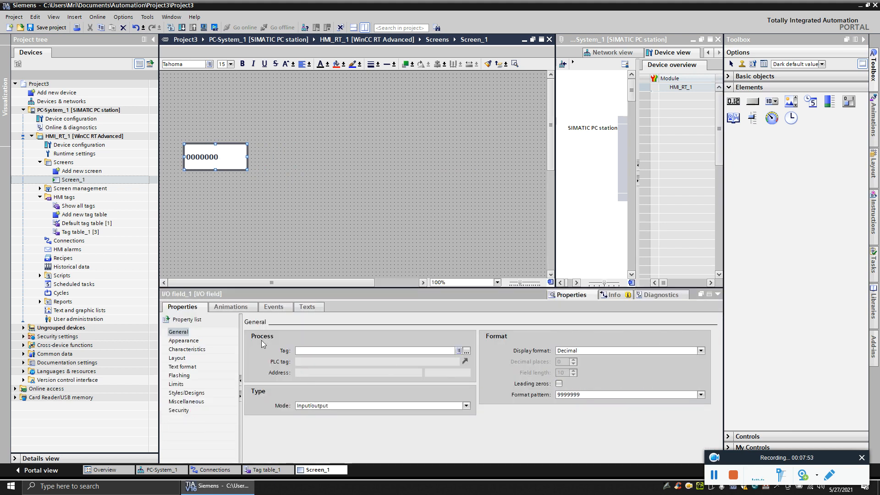
pyautogui.click(466, 351)
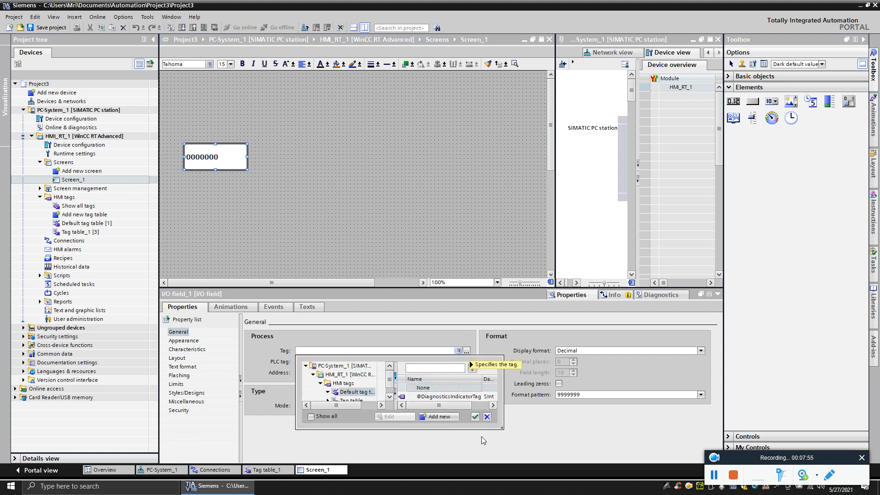
pyautogui.moveTo(482, 430); pyautogui.dragTo(481, 493)
pyautogui.click(353, 401)
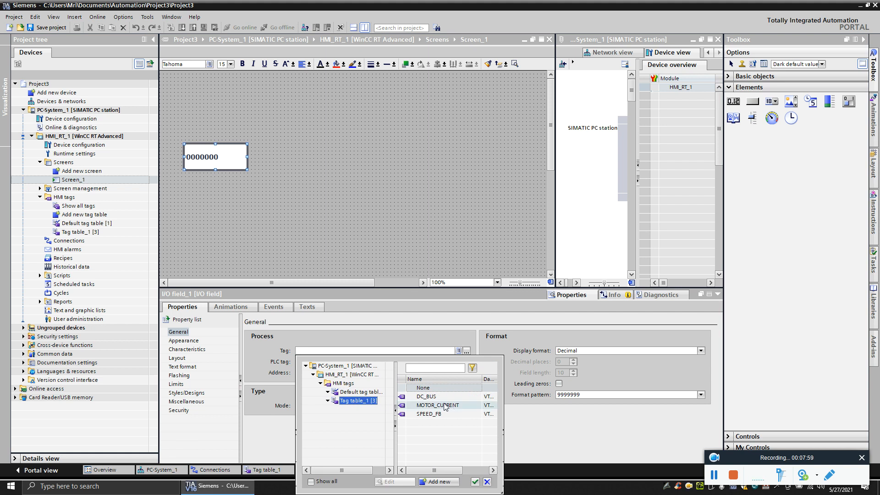
pyautogui.doubleClick(427, 397)
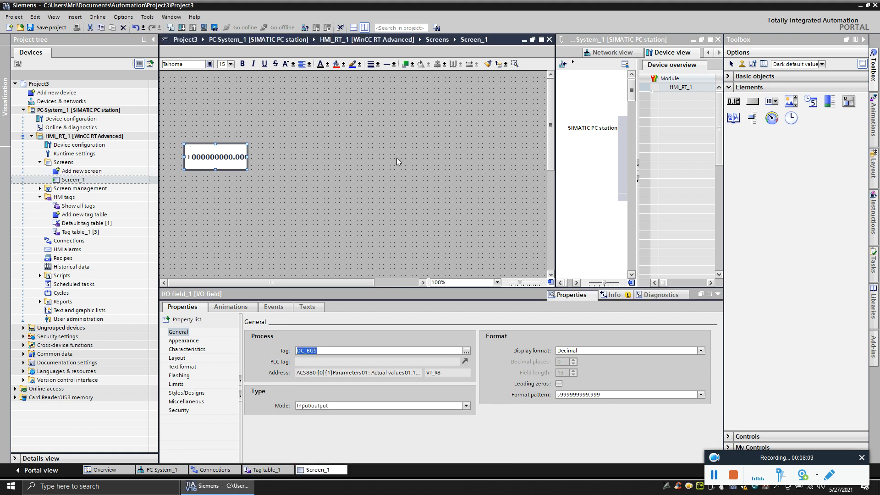
# Place a text field reading "DC BUS V" directly above the DC_BUS I/O field.
pyautogui.click(733, 117)
pyautogui.click(752, 101)
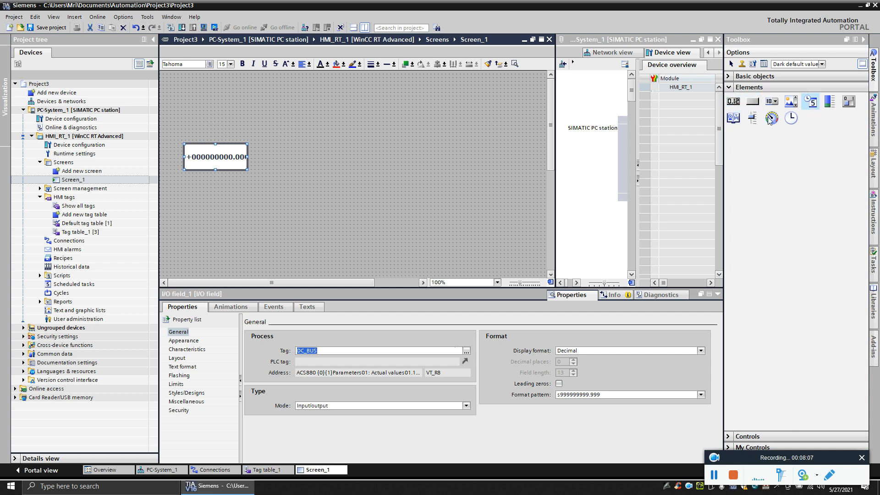
pyautogui.click(732, 79)
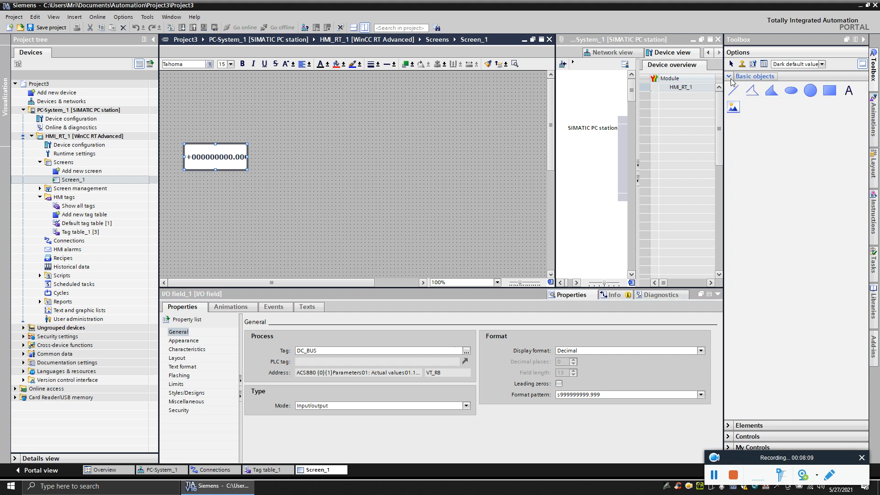
pyautogui.click(849, 90)
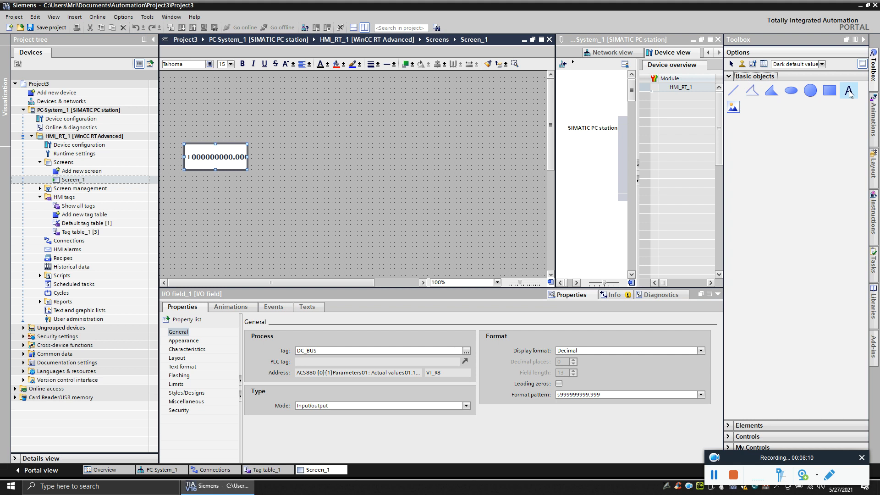
pyautogui.click(211, 136)
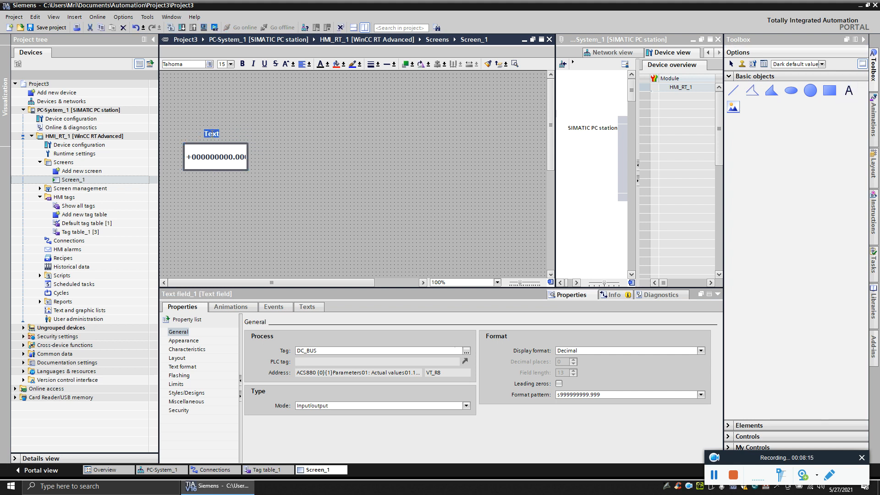
pyautogui.write('DC BUS V')
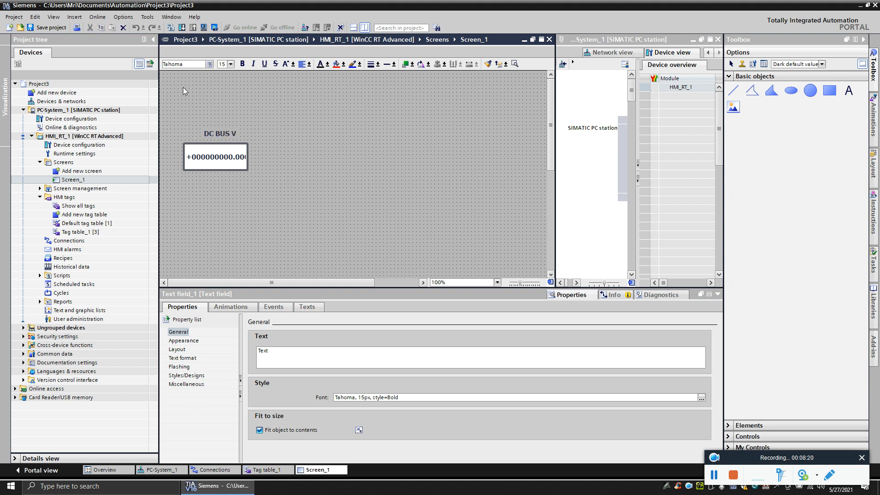
pyautogui.press('Return')
pyautogui.click(848, 91)
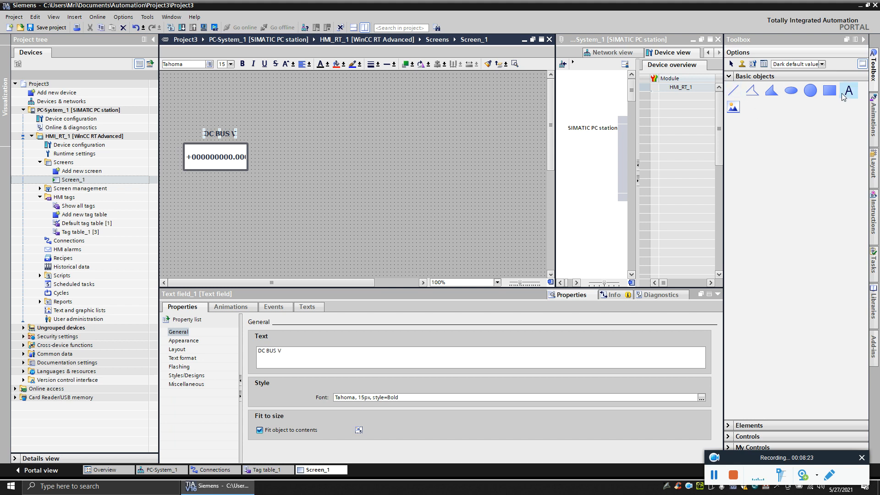
pyautogui.press('Escape')
# Duplicate the DC BUS V label with its I/O field and place the copy just right of the original.
pyautogui.moveTo(170, 120); pyautogui.dragTo(298, 232)
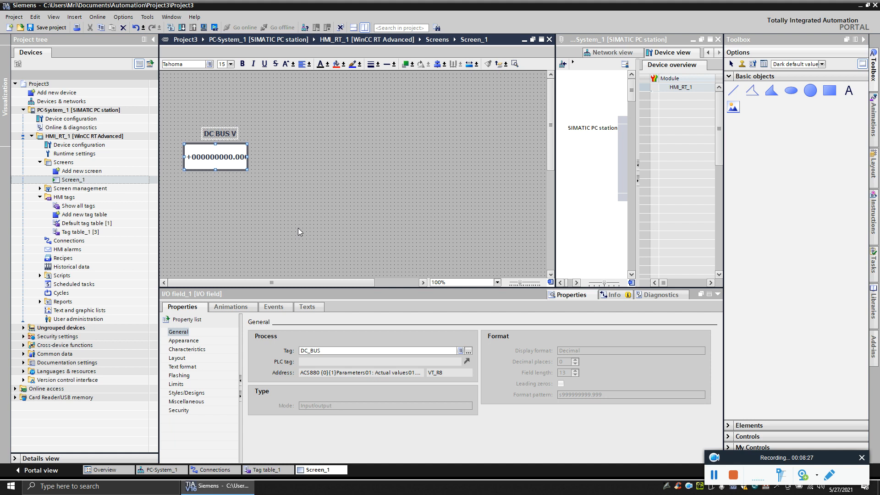
pyautogui.hotkey('ctrl', 'c')
pyautogui.hotkey('ctrl', 'v')
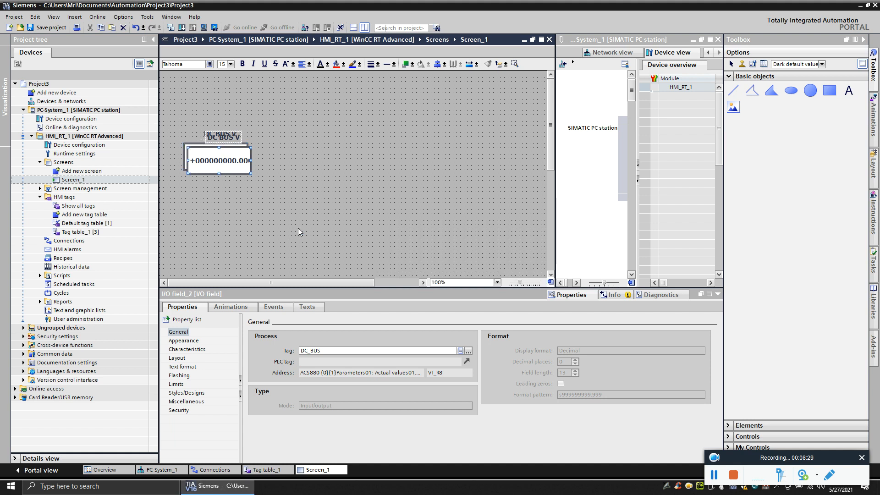
pyautogui.moveTo(230, 158); pyautogui.dragTo(303, 158)
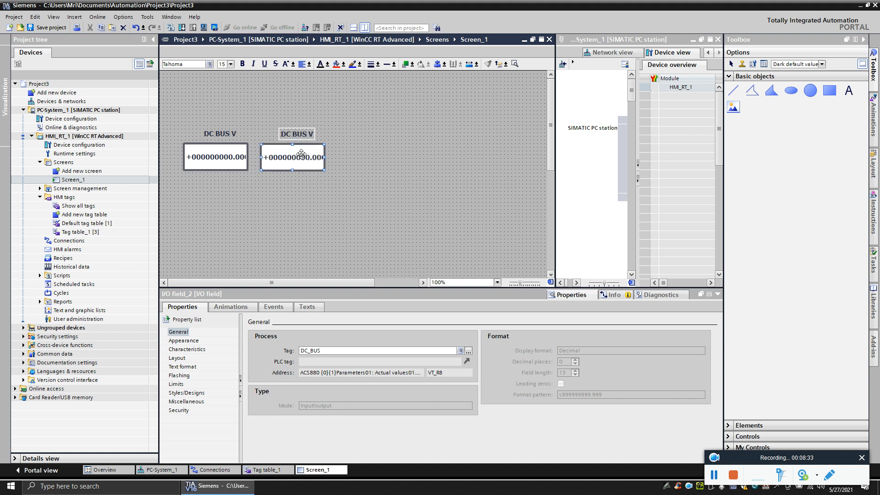
pyautogui.click(311, 196)
# Assign the MOTOR_CURRENT tag from Tag table_1 to the copied I/O field.
pyautogui.click(289, 157)
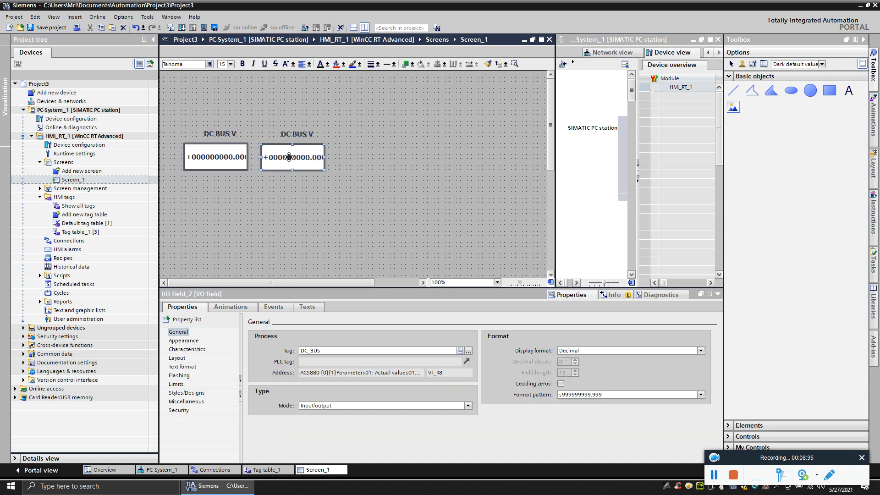
pyautogui.click(468, 351)
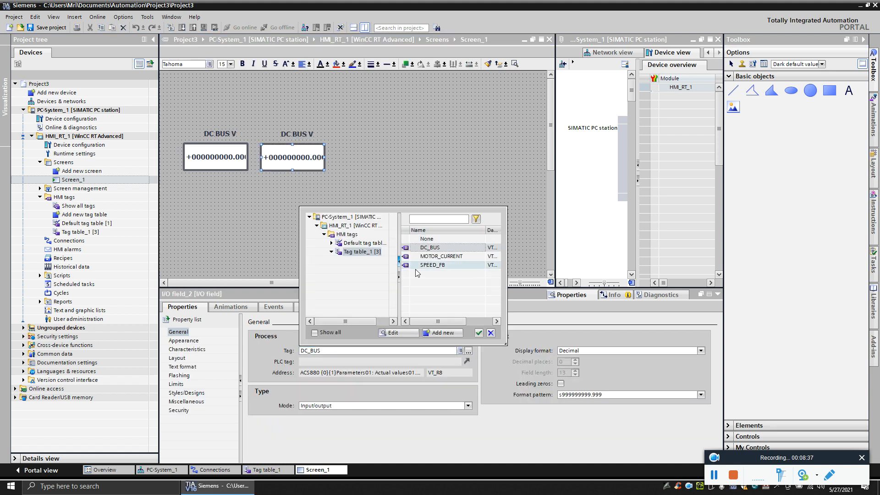
pyautogui.click(432, 259)
pyautogui.doubleClick(432, 258)
# Change the copied label's text to "MOTOR CURRENT" and center it above its I/O field.
pyautogui.click(293, 133)
pyautogui.doubleClick(293, 134)
pyautogui.write('MO')
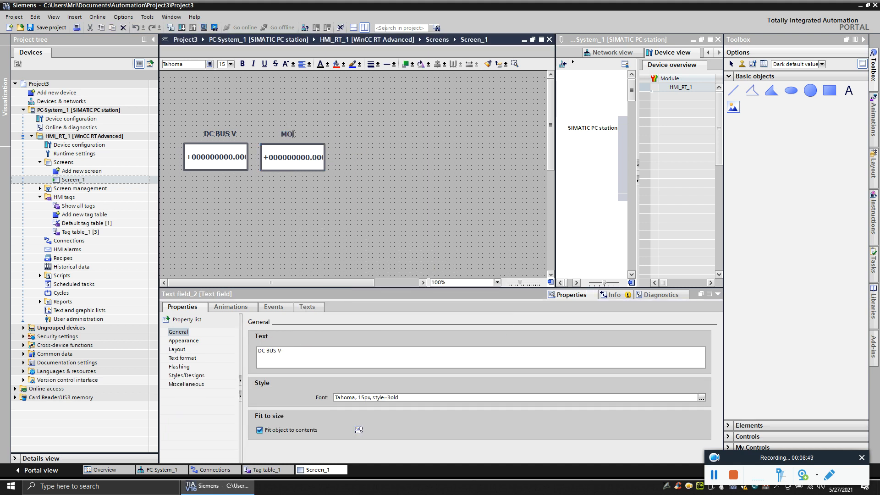
pyautogui.write('TOR CURRENT')
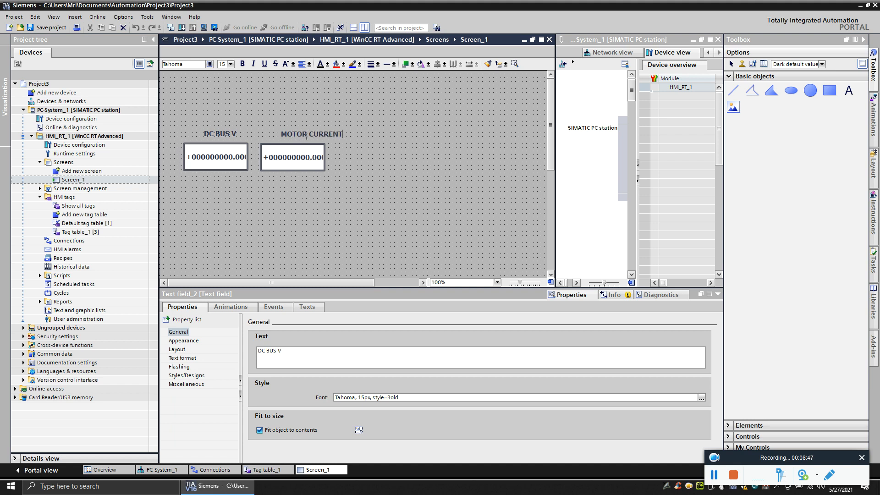
pyautogui.moveTo(313, 135); pyautogui.dragTo(295, 133)
pyautogui.click(362, 167)
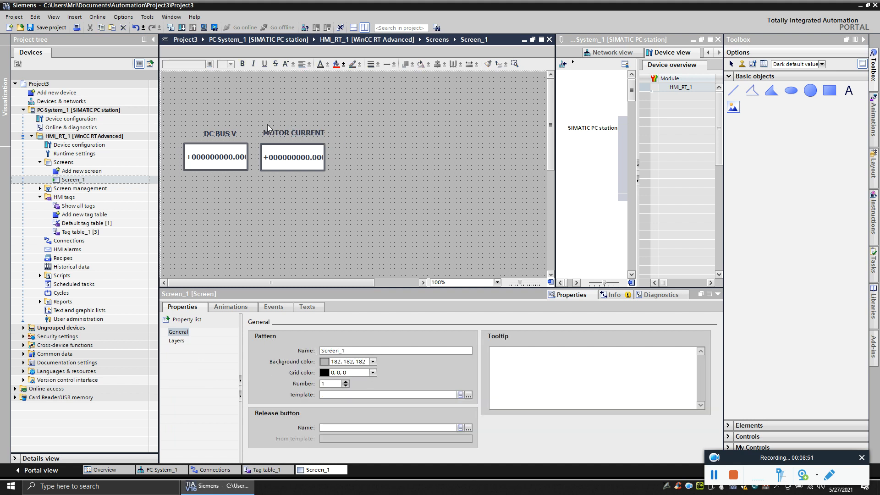
# Duplicate the MOTOR CURRENT label with its I/O field and place the copy just right of the original.
pyautogui.moveTo(259, 121); pyautogui.dragTo(344, 206)
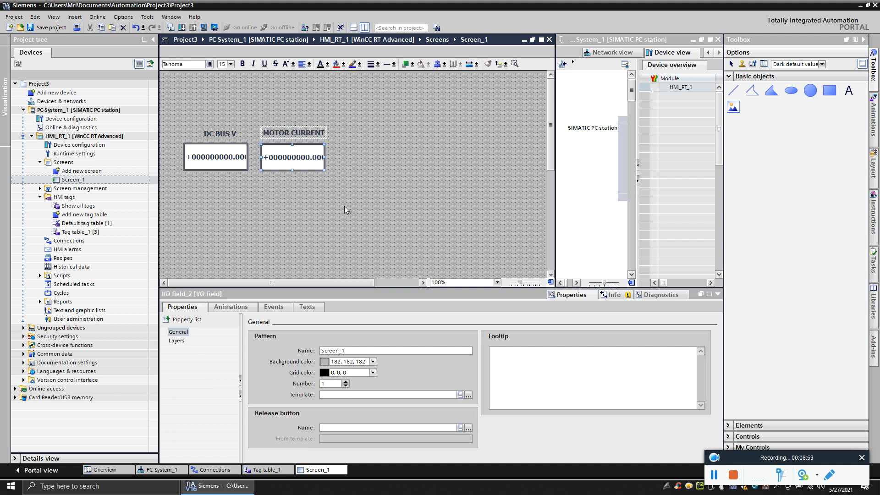
pyautogui.hotkey('ctrl', 'c')
pyautogui.hotkey('ctrl', 'v')
pyautogui.moveTo(308, 163); pyautogui.dragTo(385, 166)
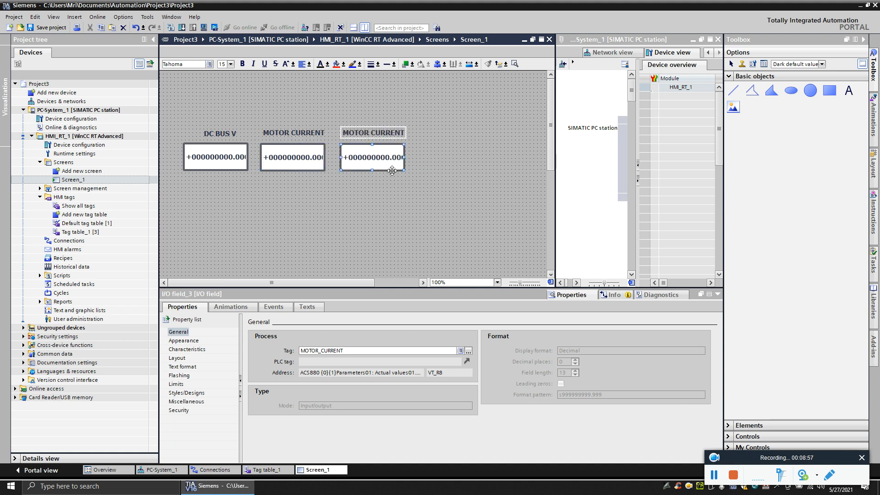
# Change the copied label's text to "SPEED FB".
pyautogui.click(387, 134)
pyautogui.click(386, 134)
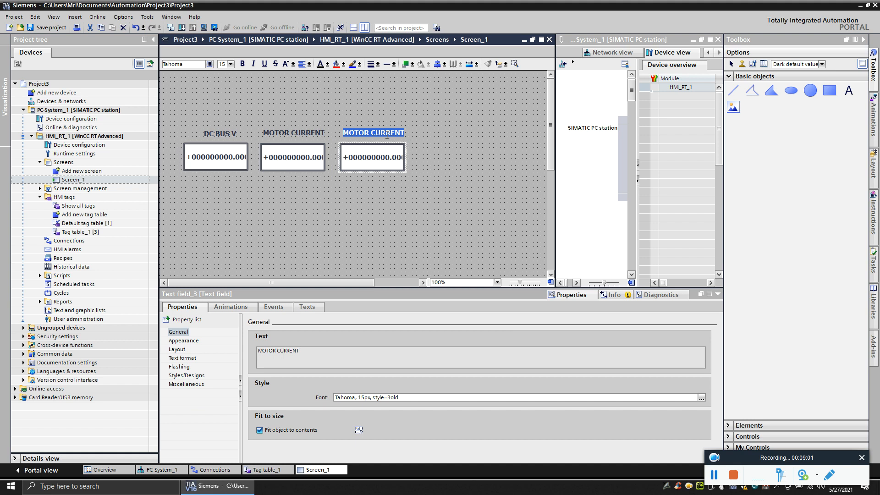
pyautogui.write('SPEED FB')
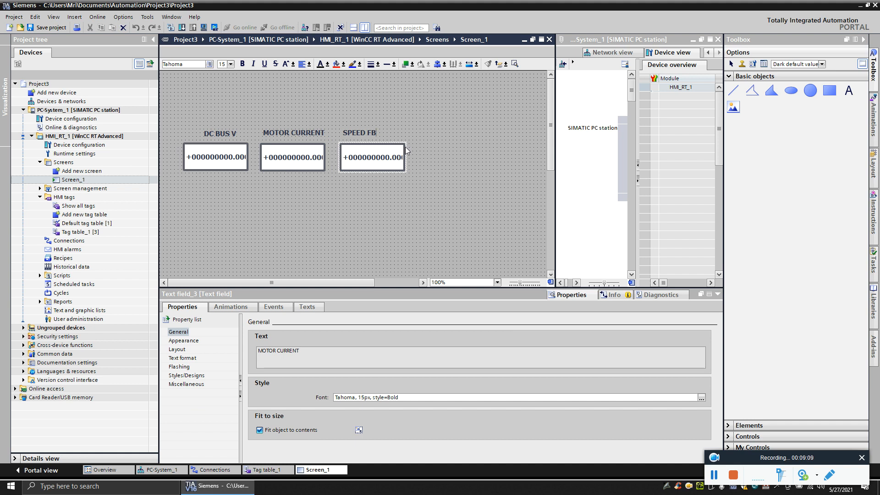
# Assign the SPEED_FB tag from Tag table_1 to the I/O field below the SPEED FB label.
pyautogui.click(372, 162)
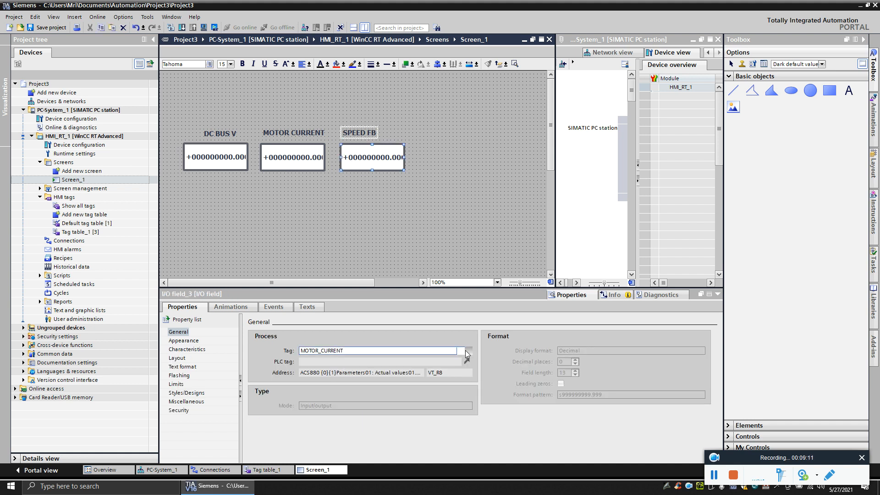
pyautogui.click(468, 352)
pyautogui.click(433, 265)
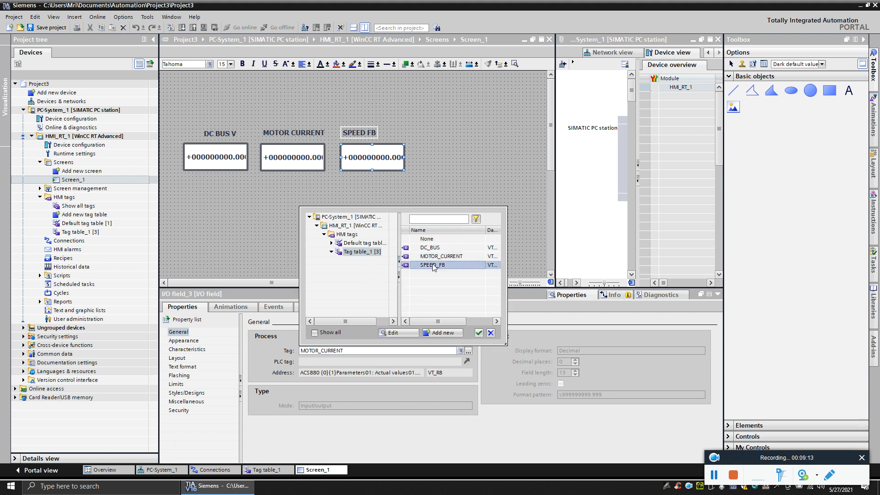
pyautogui.doubleClick(433, 264)
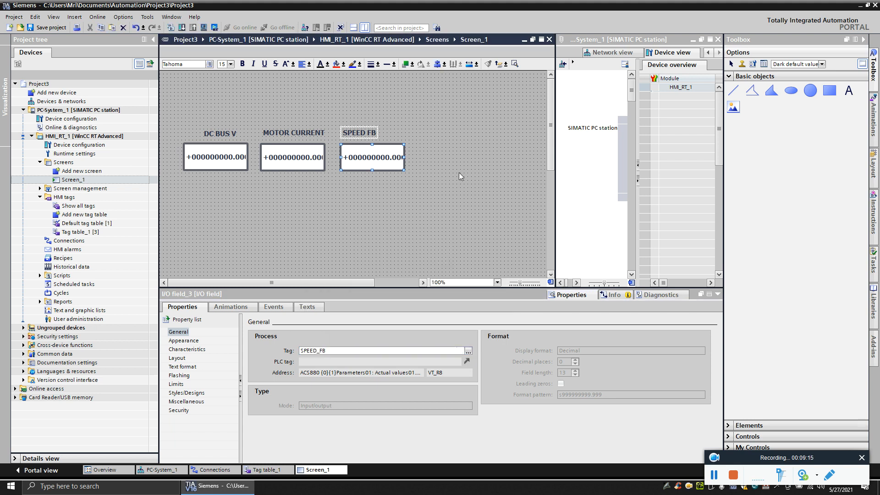
pyautogui.click(458, 172)
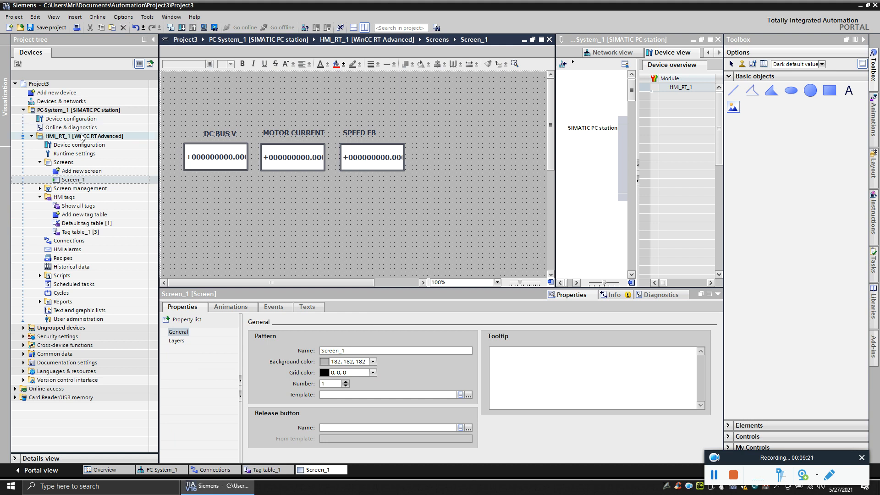
# Run the runtime for PC-System_1 to check the drive values in the three I/O fields, and close it.
pyautogui.click(117, 109)
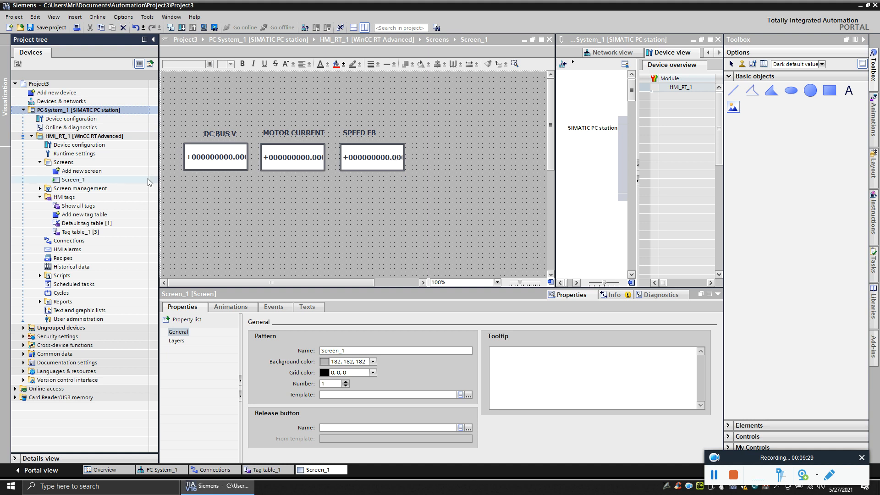
pyautogui.click(215, 27)
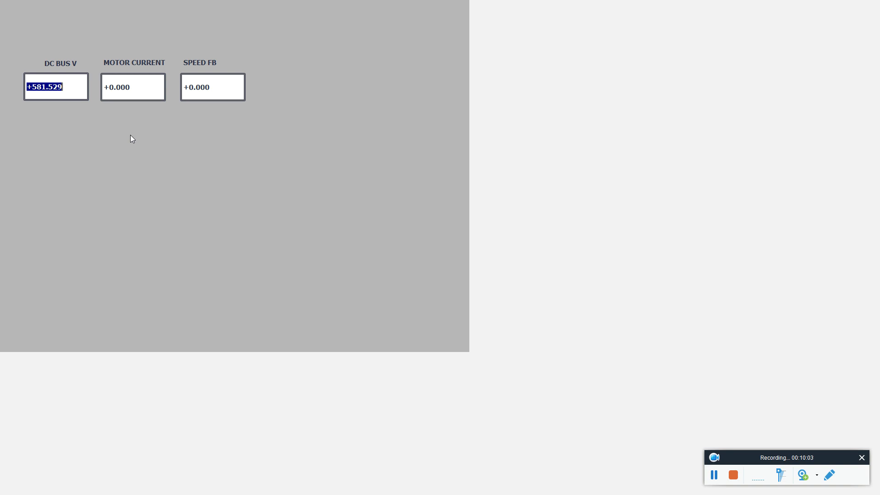
pyautogui.hotkey('alt', 'F4')
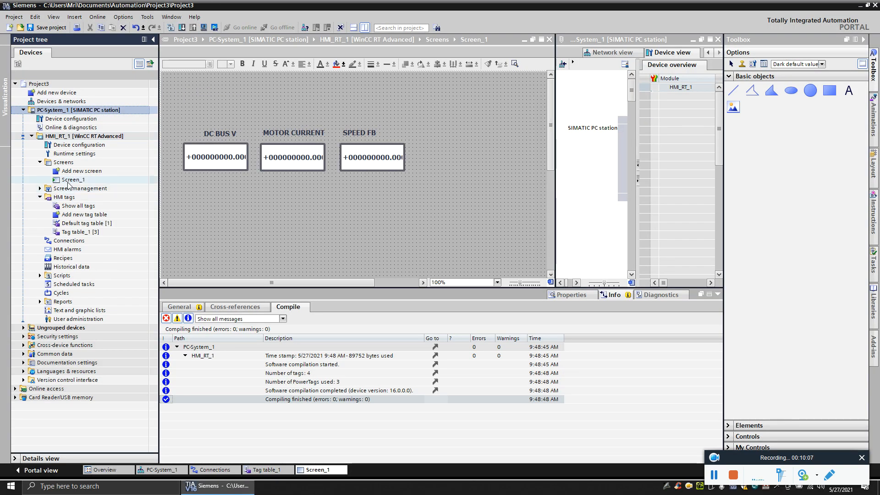
# Set the acquisition cycle of the DC_BUS tag in Tag table_1 to 100 ms.
pyautogui.doubleClick(76, 233)
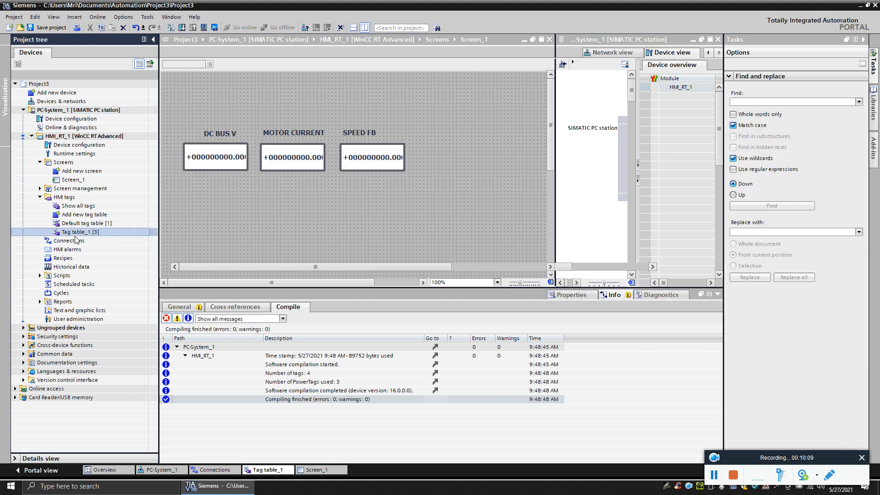
pyautogui.moveTo(433, 269); pyautogui.dragTo(481, 270)
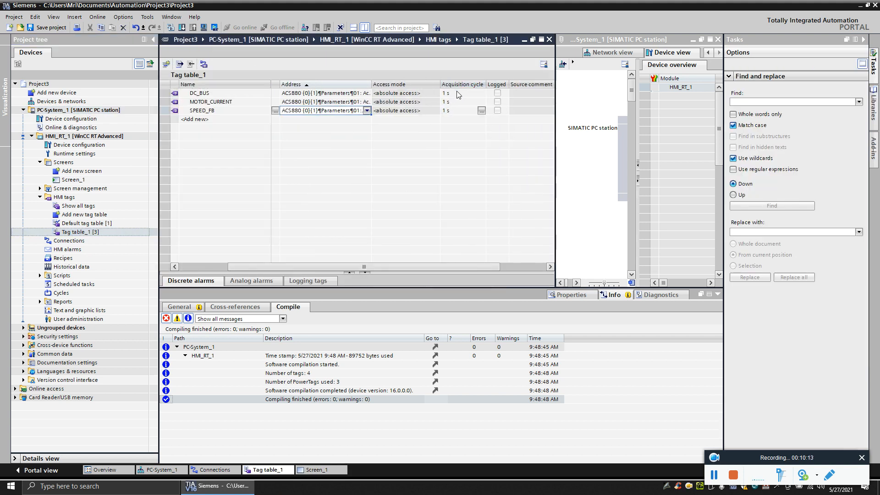
pyautogui.click(477, 94)
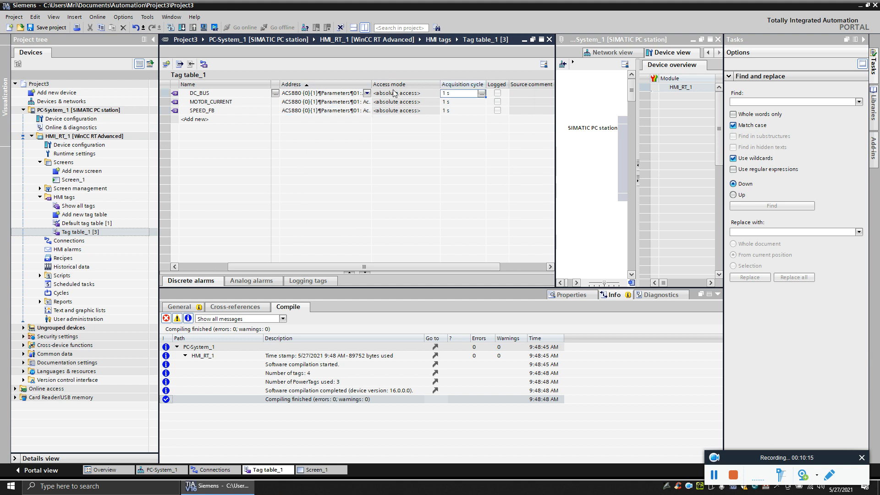
pyautogui.click(481, 94)
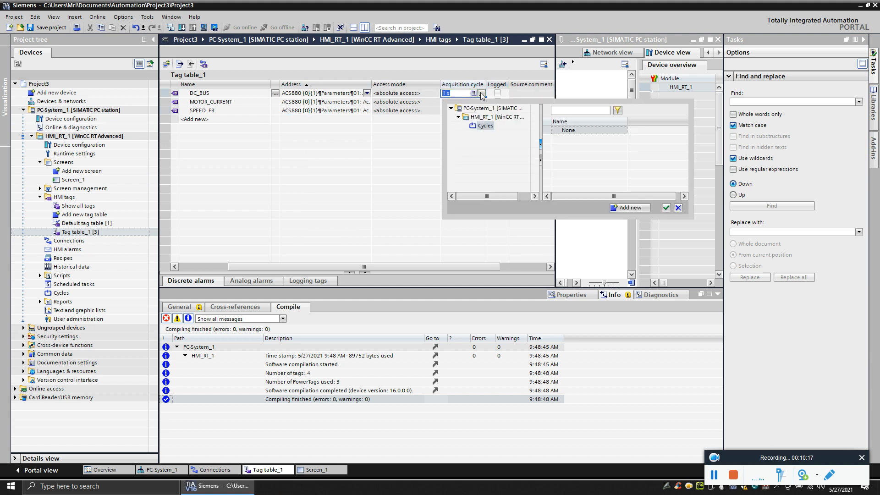
pyautogui.doubleClick(580, 140)
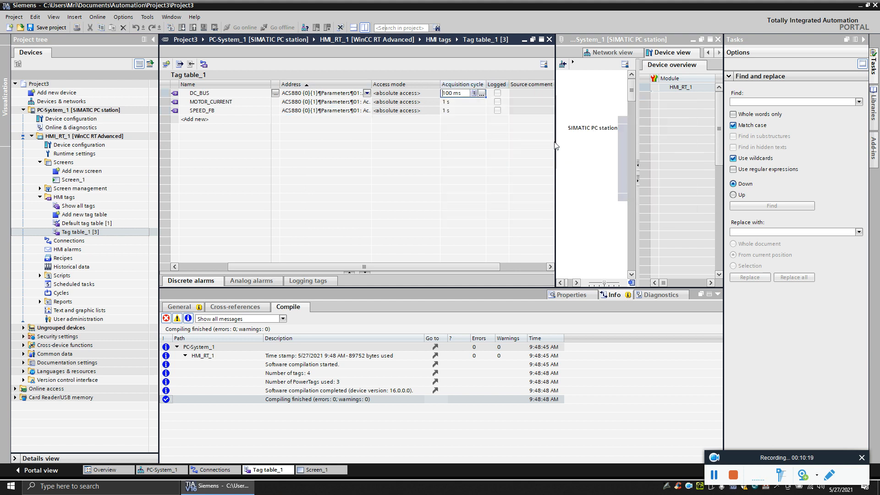
# Set the acquisition cycle of the MOTOR_CURRENT tag to 100 ms.
pyautogui.click(467, 104)
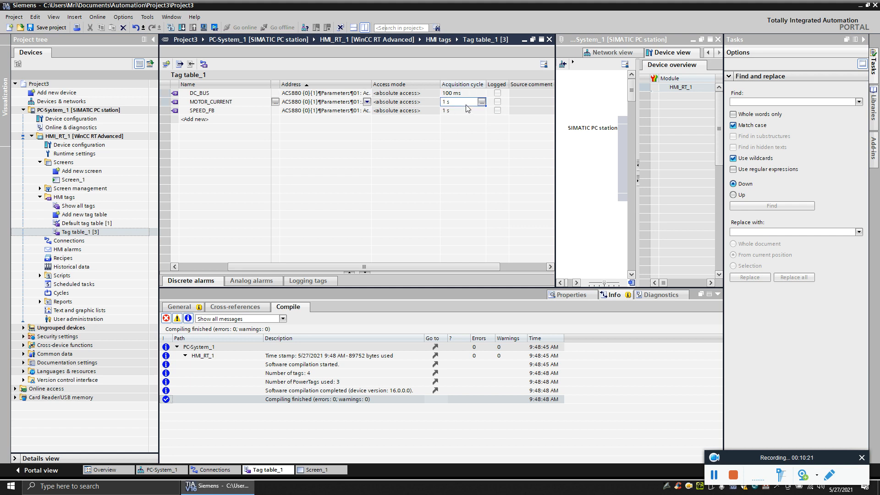
pyautogui.click(469, 112)
pyautogui.click(475, 104)
pyautogui.click(482, 102)
pyautogui.doubleClick(581, 147)
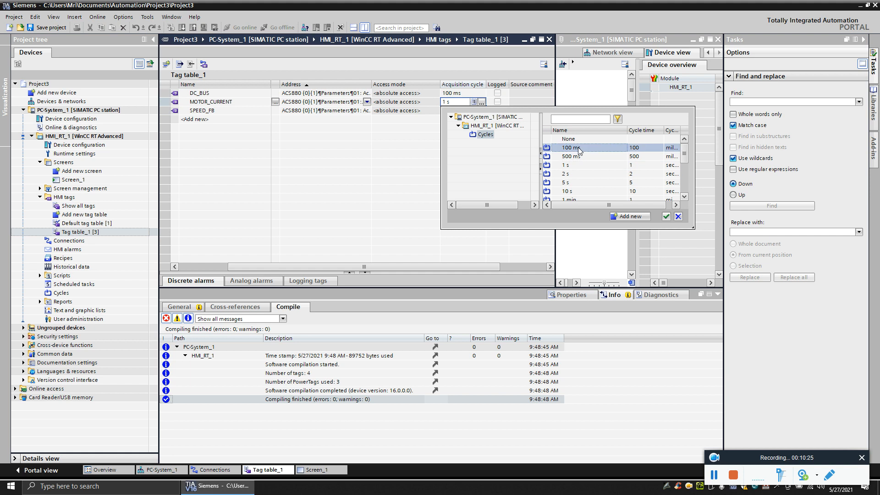
# Set the acquisition cycle of the SPEED_FB tag to 100 ms.
pyautogui.click(476, 114)
pyautogui.click(481, 110)
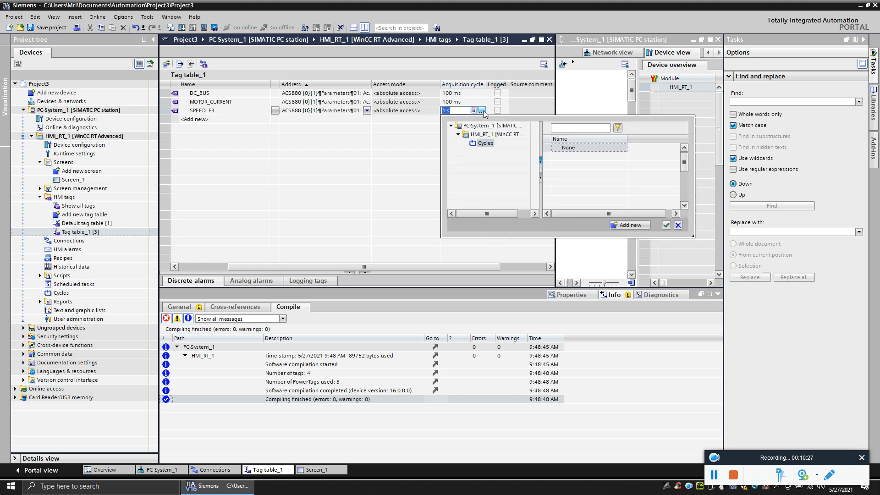
pyautogui.doubleClick(569, 156)
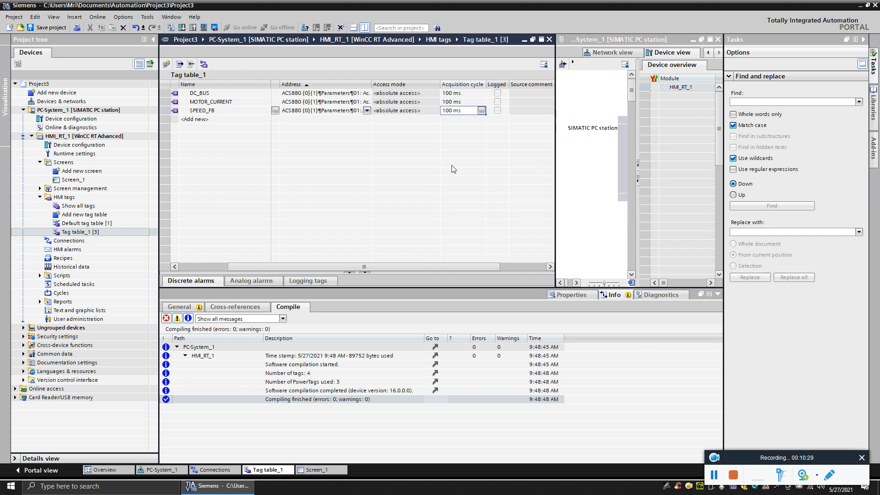
pyautogui.moveTo(230, 269); pyautogui.dragTo(181, 269)
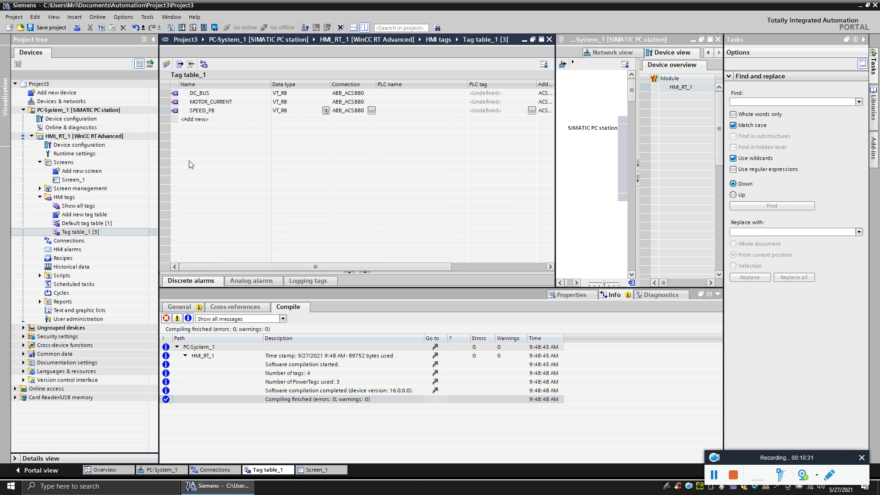
# Add a button labelled "START" on Screen_1 below the DC BUS V I/O field.
pyautogui.doubleClick(79, 180)
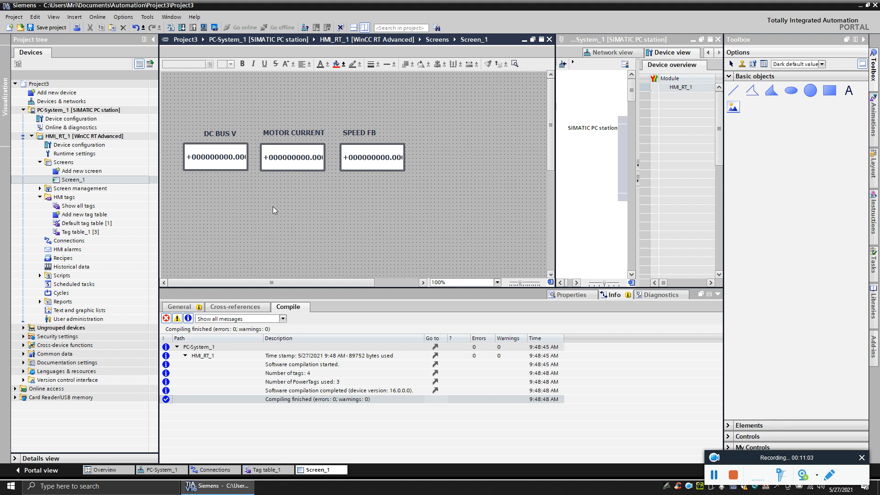
pyautogui.click(733, 76)
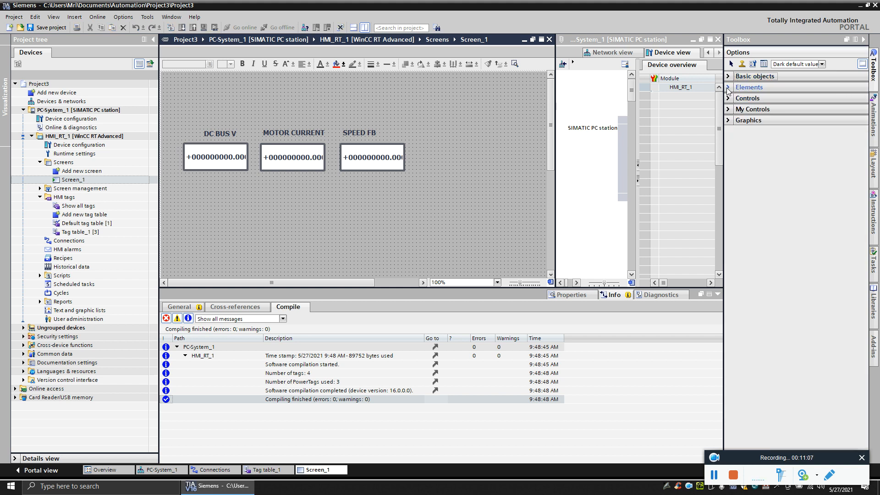
pyautogui.click(729, 87)
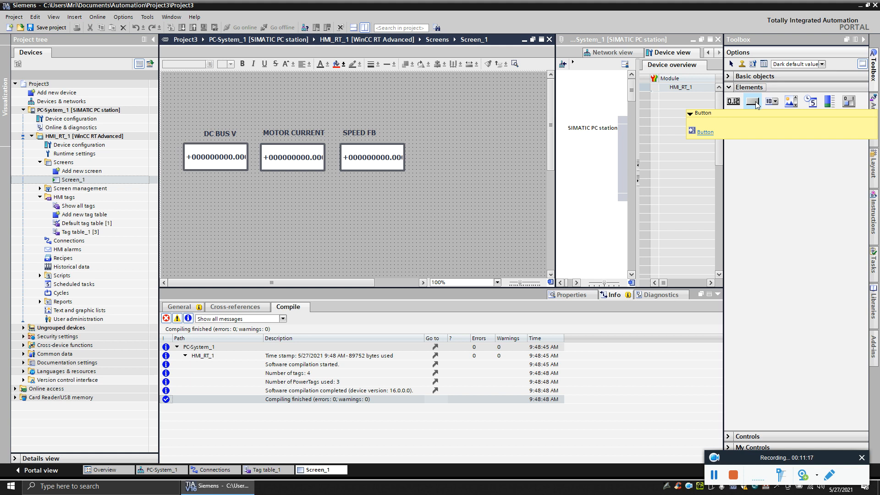
pyautogui.moveTo(756, 104); pyautogui.dragTo(228, 209)
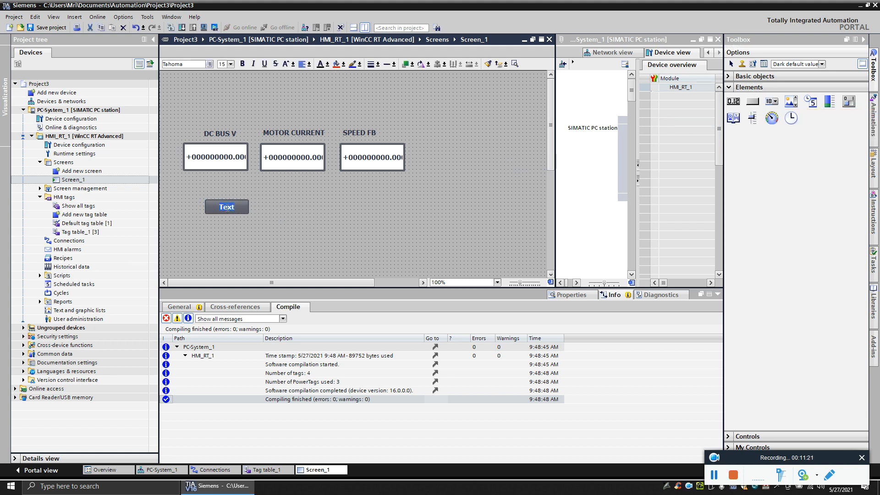
pyautogui.write('START')
pyautogui.click(351, 234)
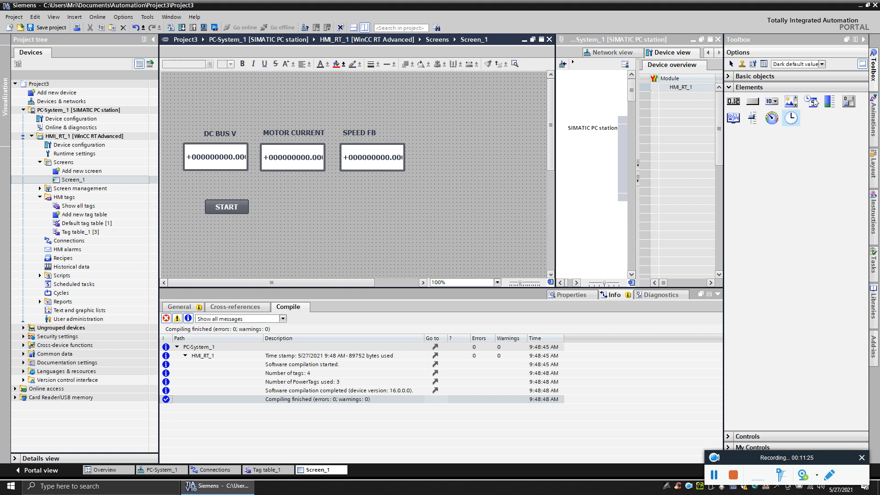
# Add a button labelled "STOP" to the right of the START button, below the MOTOR CURRENT I/O field.
pyautogui.moveTo(756, 102); pyautogui.dragTo(307, 211)
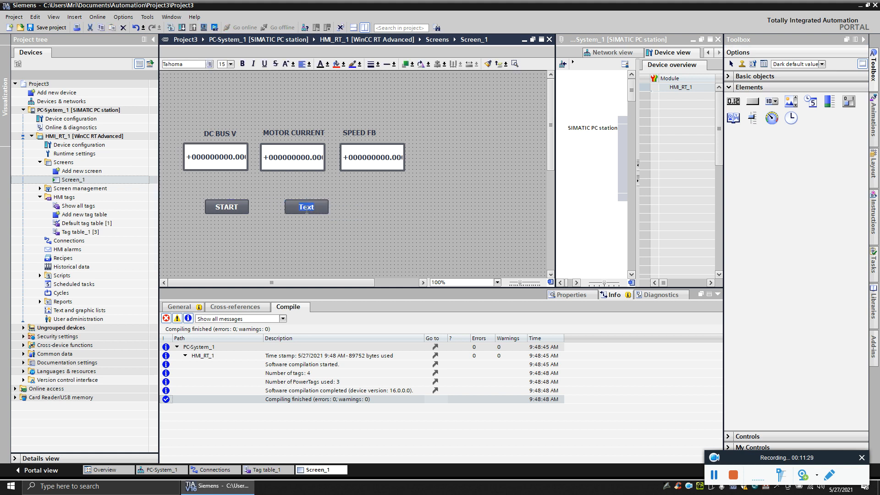
pyautogui.write('STOP')
pyautogui.click(371, 234)
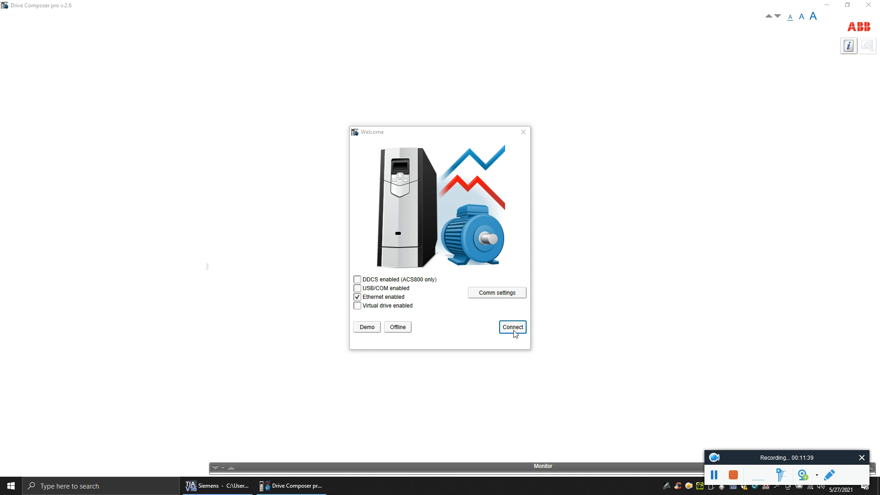
# In Drive Composer pro, connect to the drive over Ethernet and open the parameters of ACS880 {0}{1}.
pyautogui.click(513, 327)
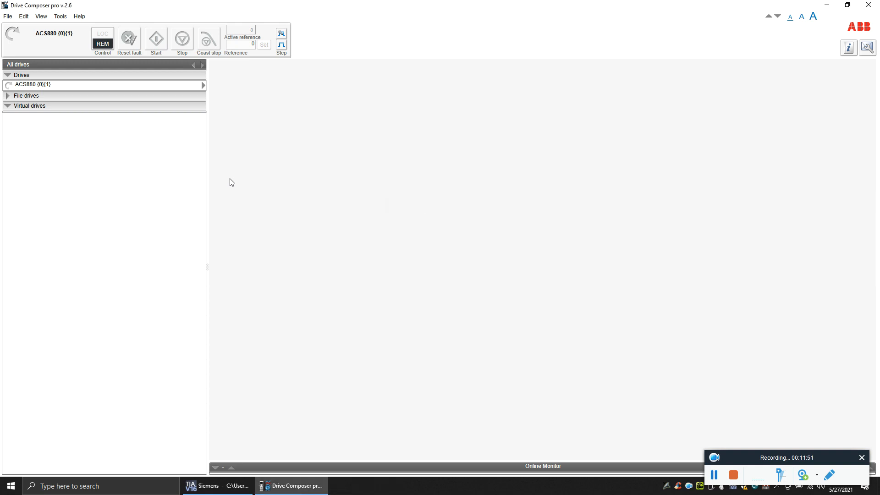
pyautogui.rightClick(123, 86)
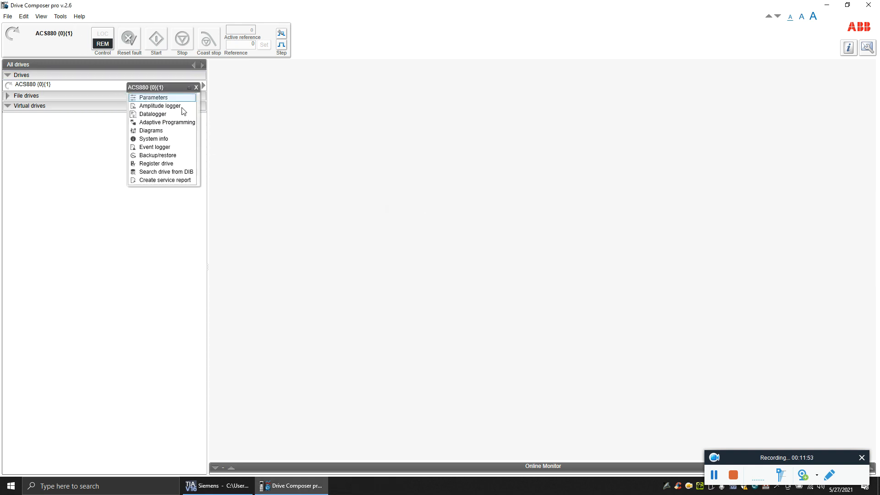
pyautogui.click(151, 98)
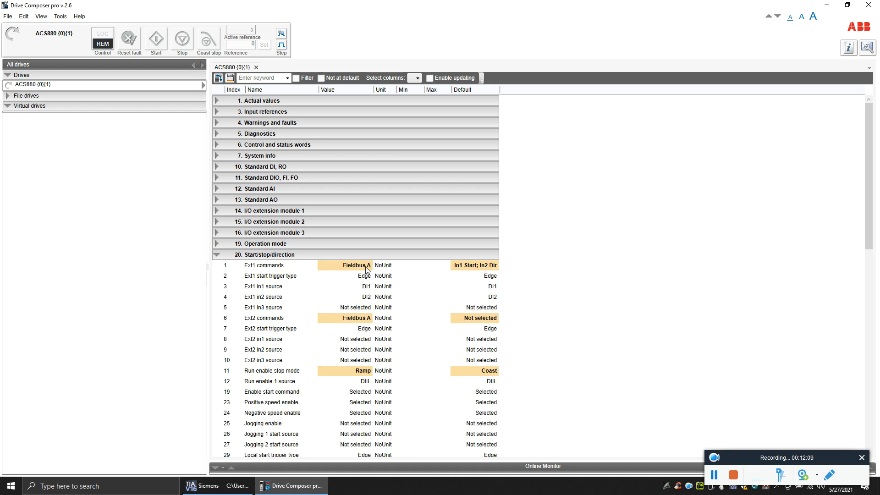
# Set Ext1 commands in parameter group 20 Start/stop/direction to In1 Start.
pyautogui.click(365, 268)
pyautogui.click(366, 265)
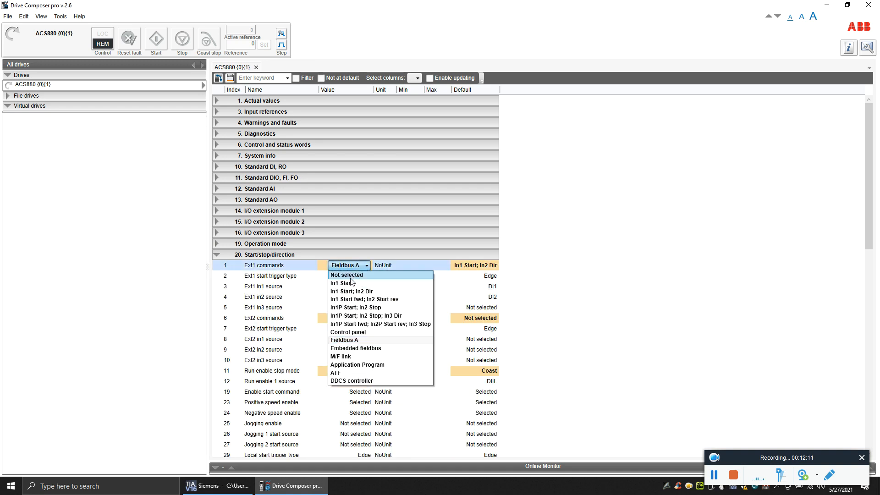
pyautogui.click(351, 283)
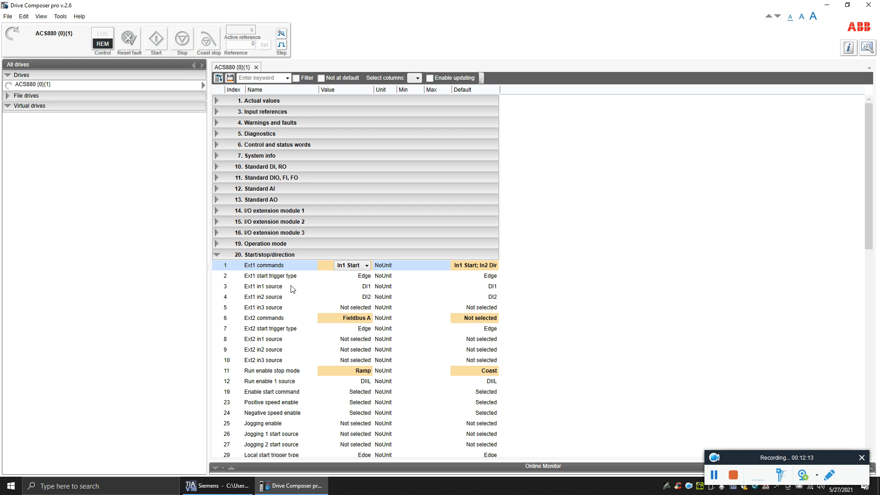
pyautogui.click(275, 288)
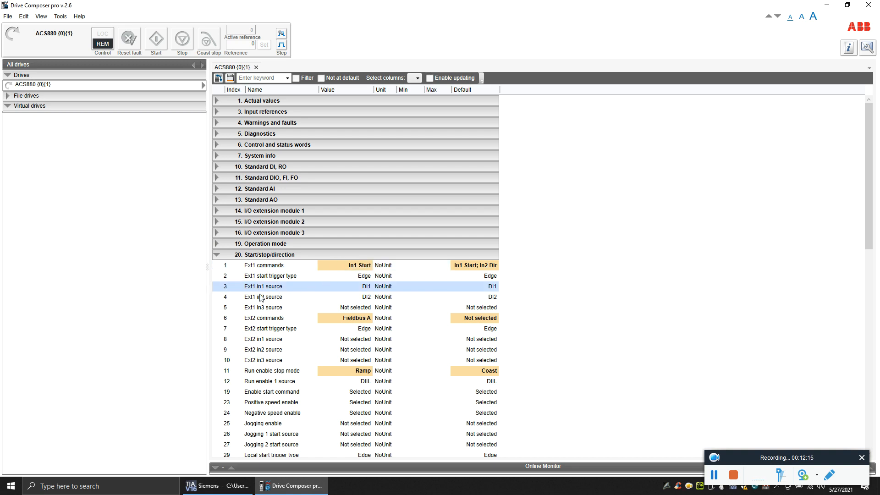
# Set DataStorage 1 int16 in parameter group 47 Data storage to 0.
pyautogui.click(217, 255)
pyautogui.scroll(-4, 548, 233)
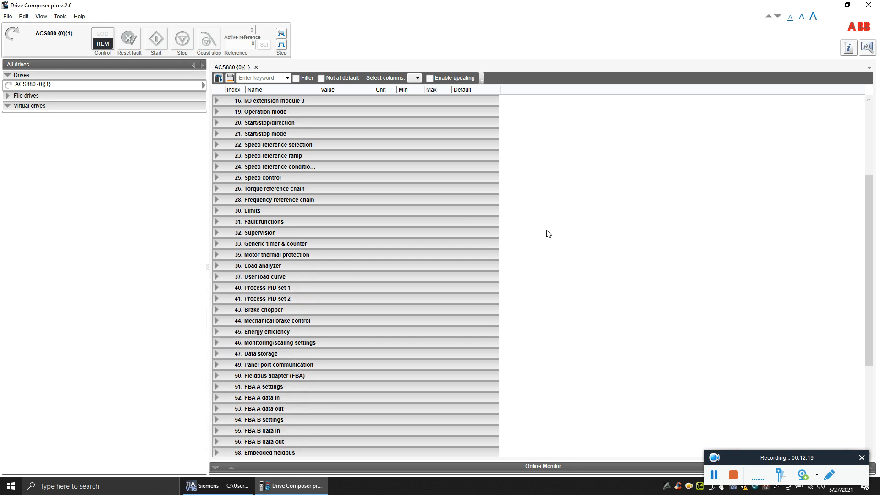
pyautogui.scroll(-5, 548, 234)
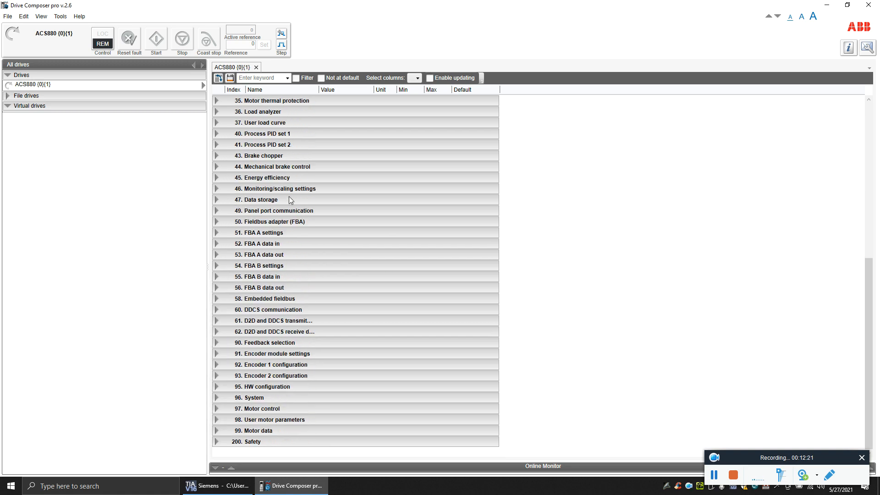
pyautogui.click(225, 196)
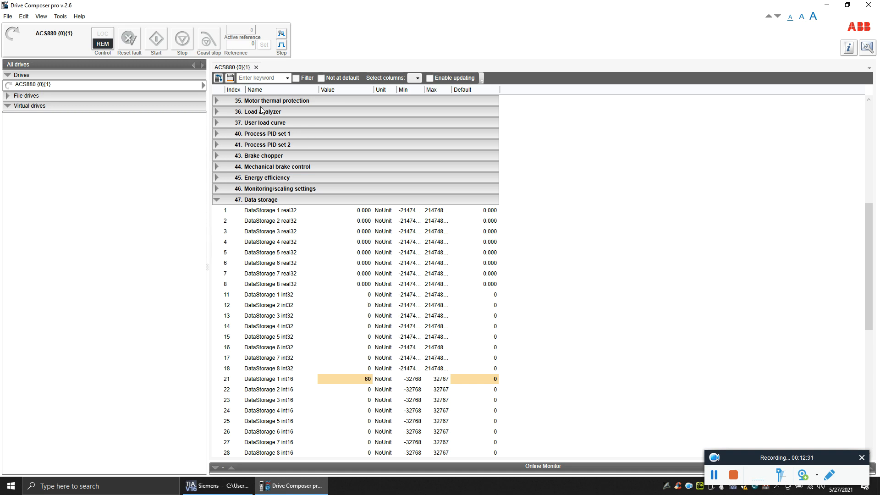
pyautogui.scroll(-1, 351, 347)
pyautogui.scroll(-3, 352, 347)
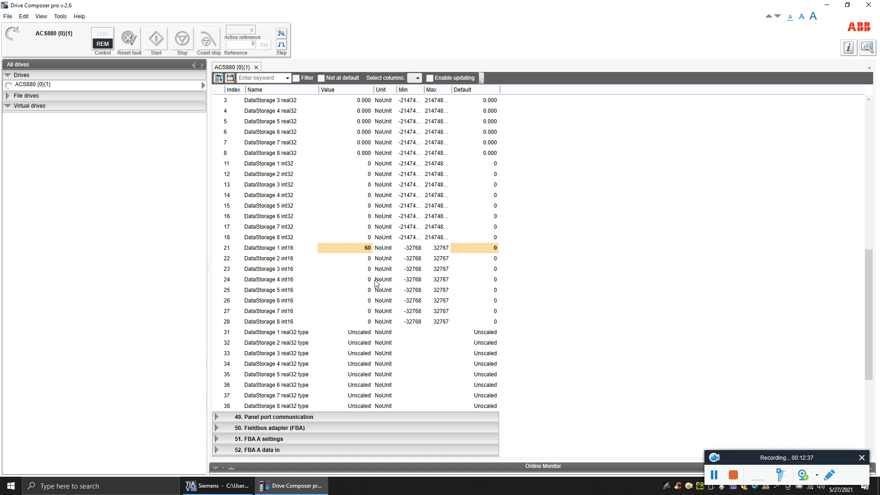
pyautogui.doubleClick(366, 249)
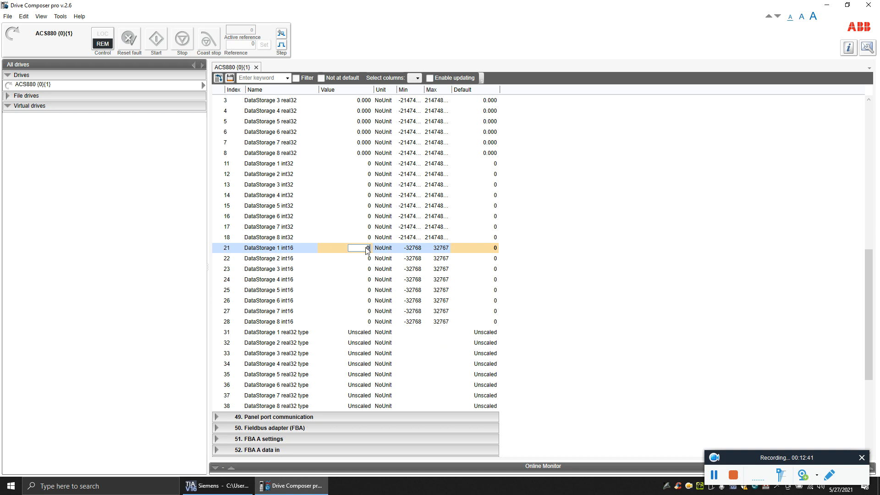
pyautogui.write('0')
pyautogui.press('Return')
# Set DataStorage 2 int16 to 15 and collapse the Data storage group.
pyautogui.doubleClick(366, 260)
pyautogui.write('15')
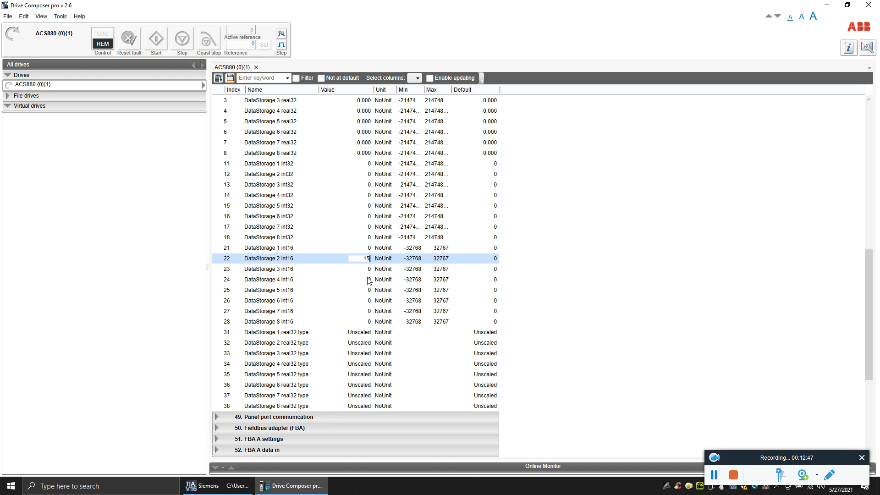
pyautogui.click(368, 281)
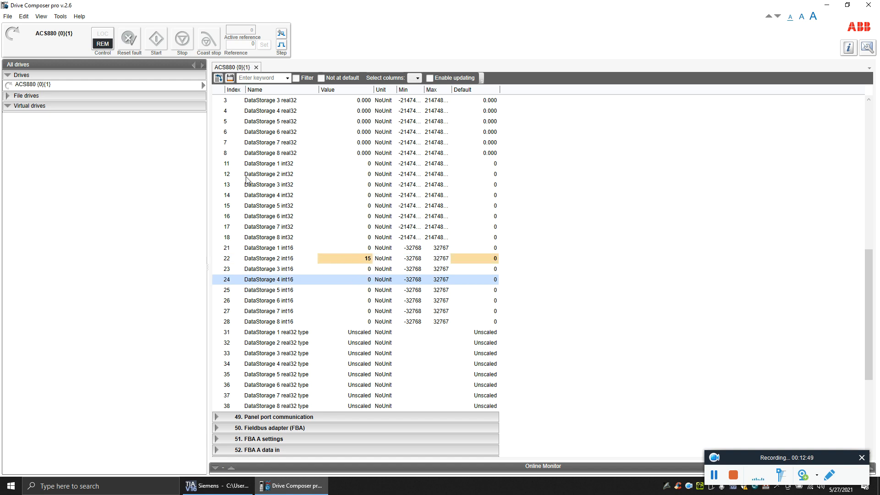
pyautogui.scroll(3, 426, 236)
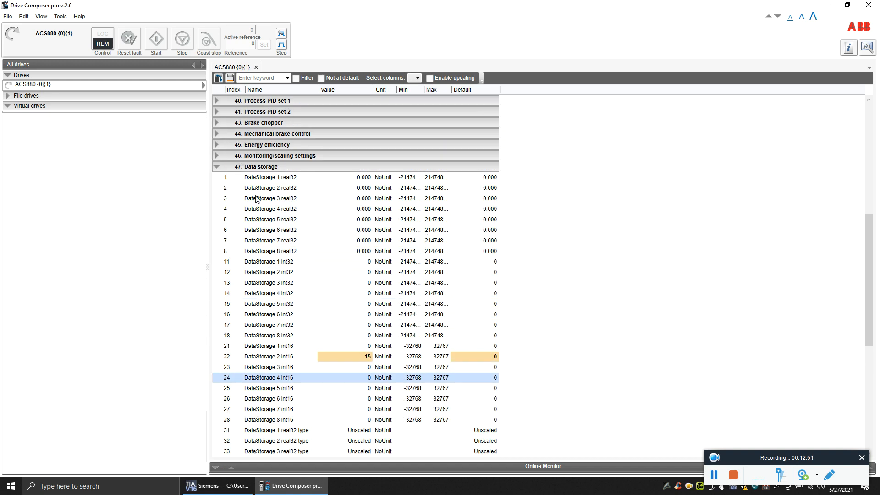
pyautogui.click(217, 166)
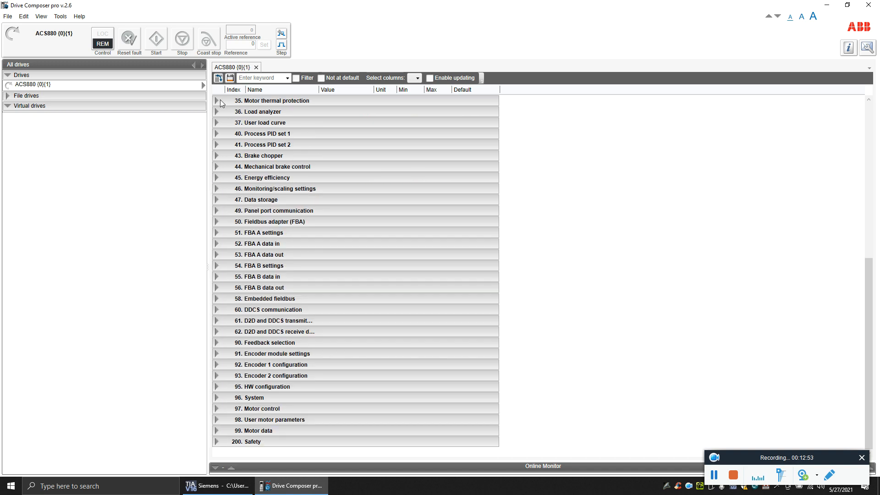
# Open Adaptive Programming for ACS880 {0}{1} and put its program into edit mode, accepting the parameter reload.
pyautogui.rightClick(160, 86)
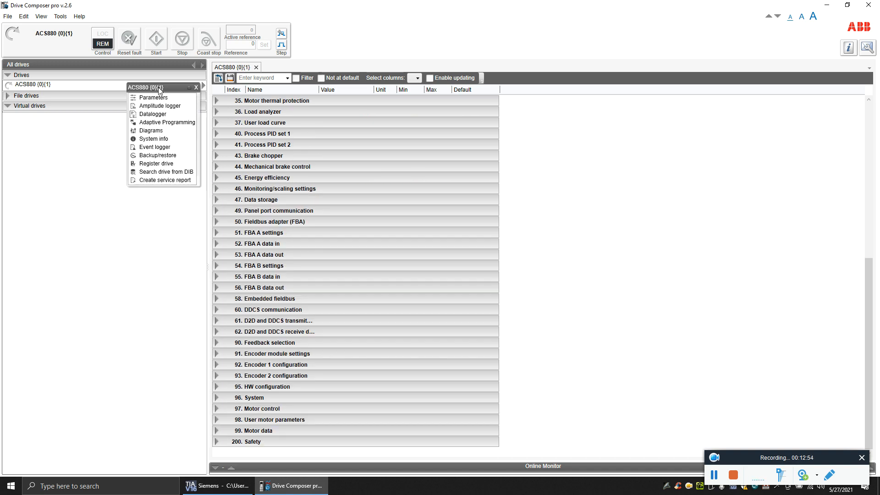
pyautogui.click(159, 123)
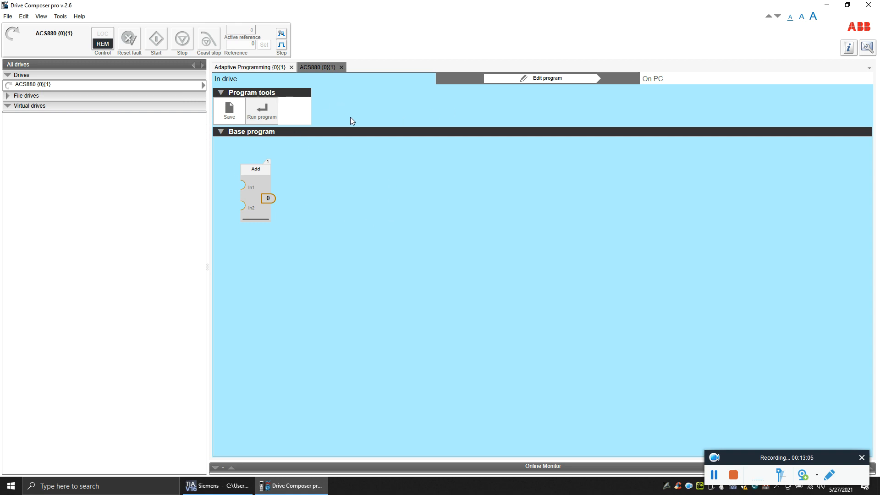
pyautogui.click(550, 82)
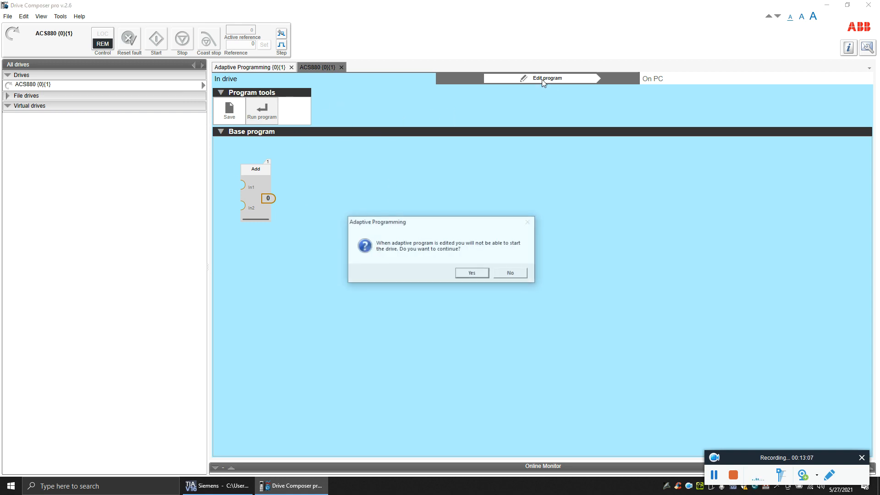
pyautogui.click(471, 273)
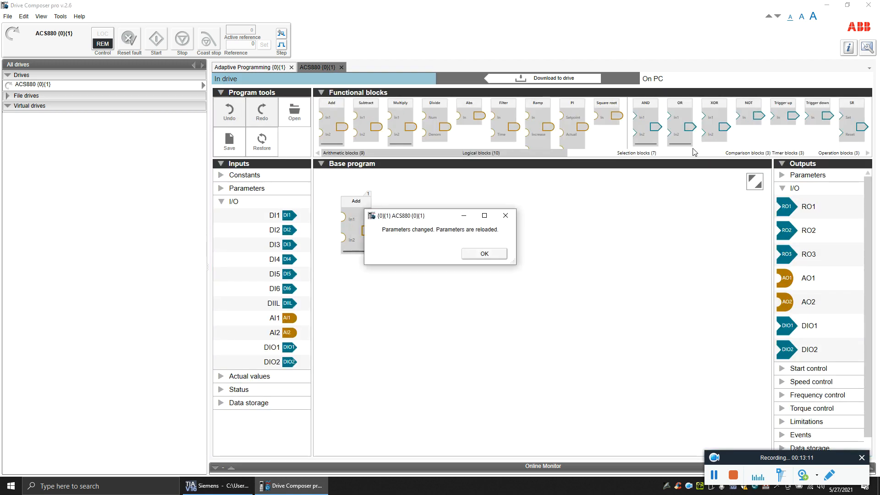
pyautogui.click(480, 254)
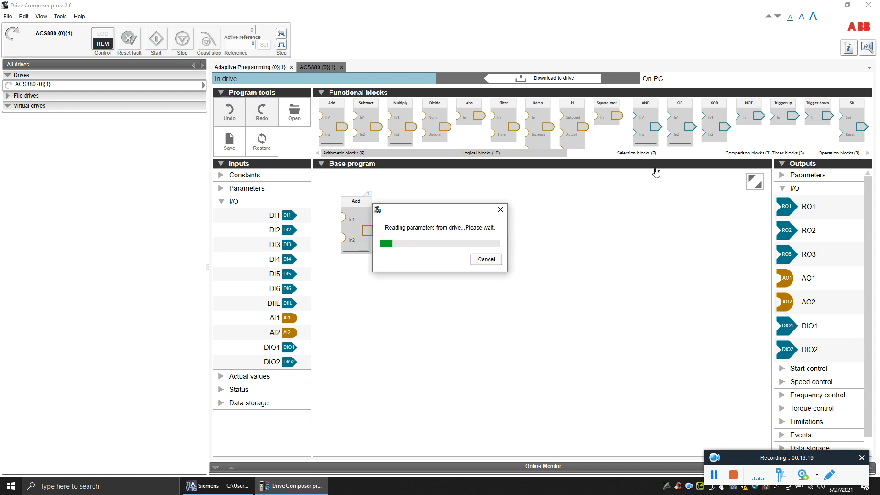
# Delete the existing Add block from the base program.
pyautogui.click(354, 218)
pyautogui.moveTo(354, 218); pyautogui.dragTo(482, 262)
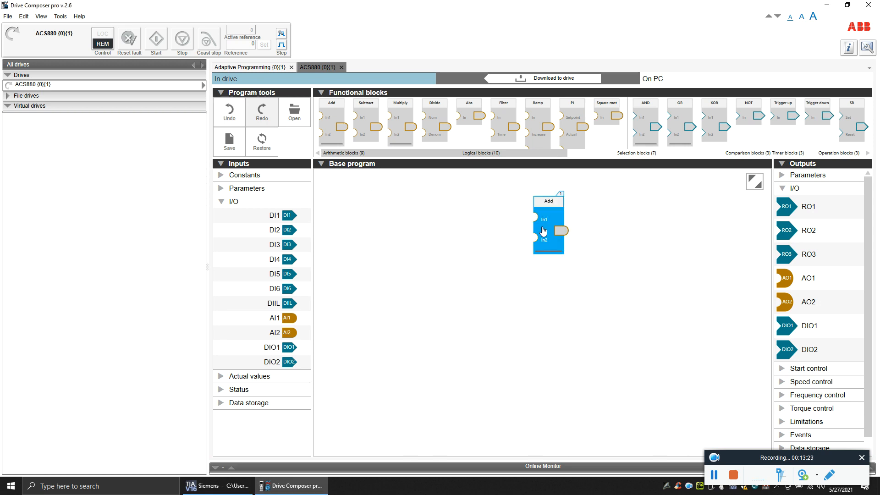
pyautogui.press('Delete')
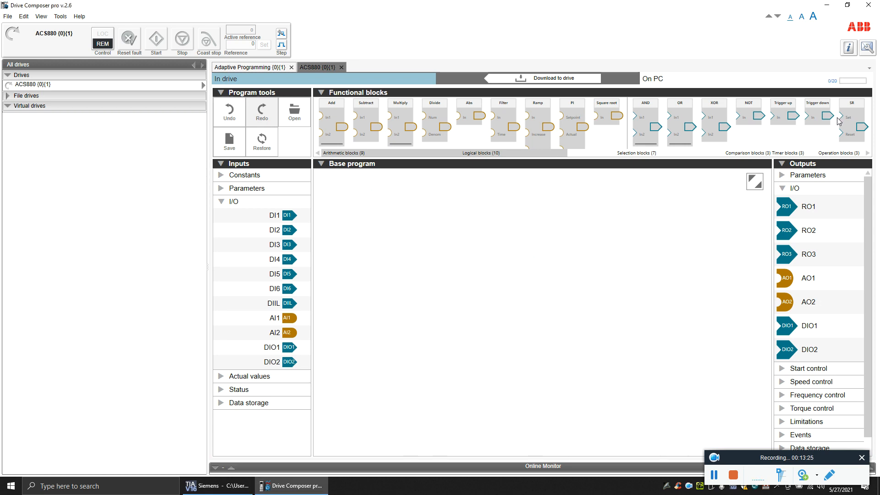
# Add a Greater than comparison block to the base program.
pyautogui.moveTo(509, 156); pyautogui.dragTo(668, 156)
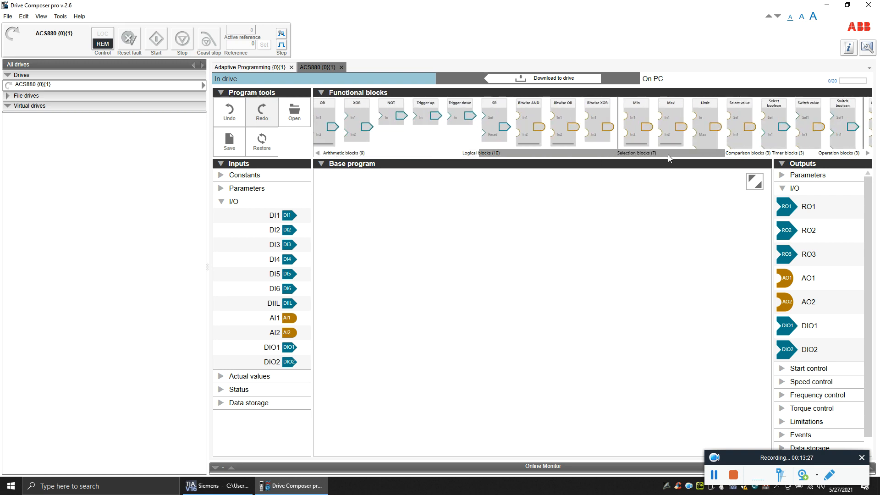
pyautogui.moveTo(667, 155); pyautogui.dragTo(734, 155)
pyautogui.moveTo(750, 135); pyautogui.dragTo(428, 248)
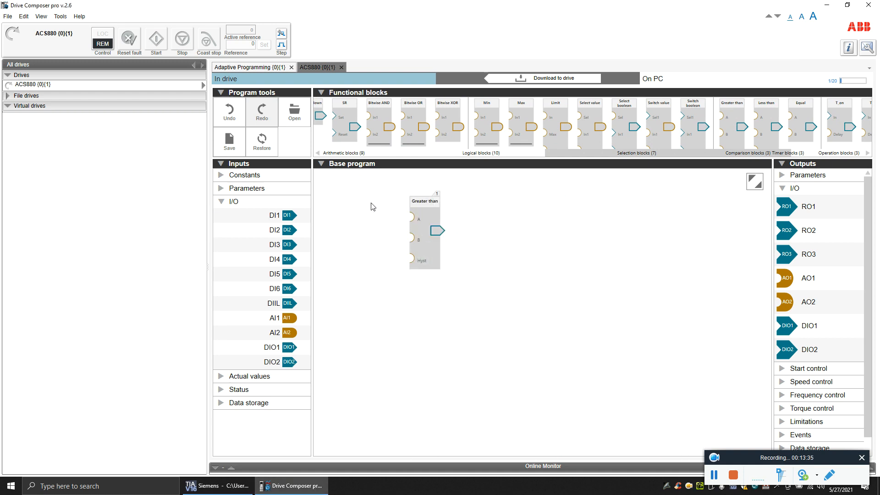
# Attach a parameter value to input A of the Greater than block and assign it parameter 47.21.
pyautogui.click(229, 177)
pyautogui.click(228, 177)
pyautogui.click(234, 188)
pyautogui.moveTo(261, 208); pyautogui.dragTo(403, 219)
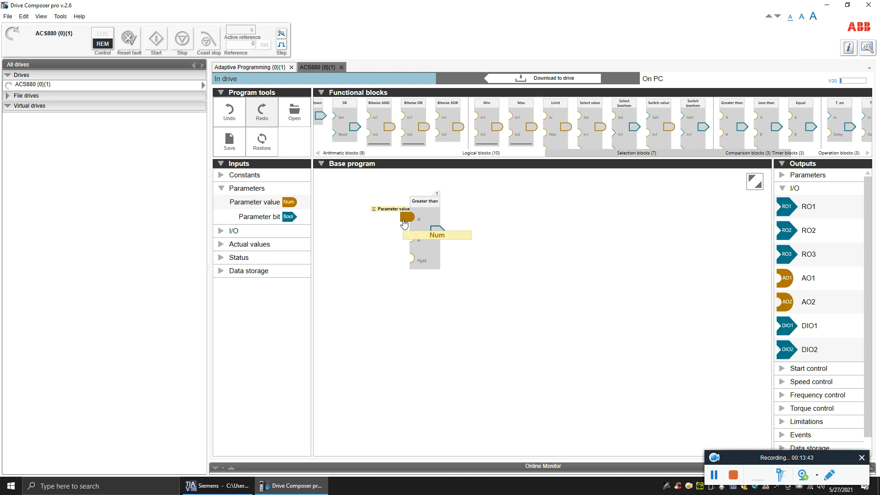
pyautogui.doubleClick(406, 220)
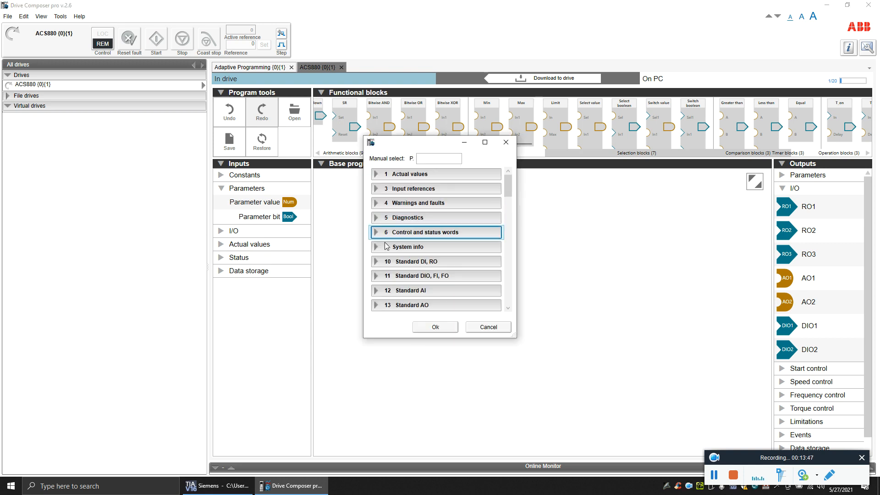
pyautogui.click(436, 157)
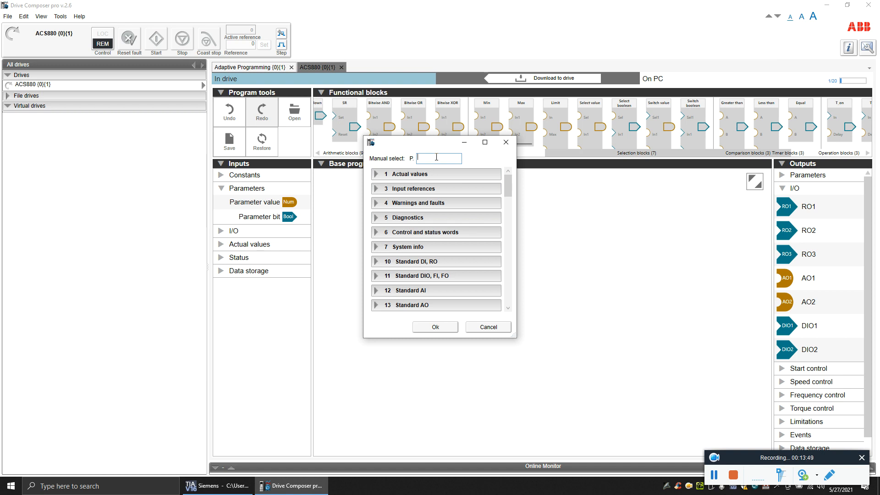
pyautogui.write('47')
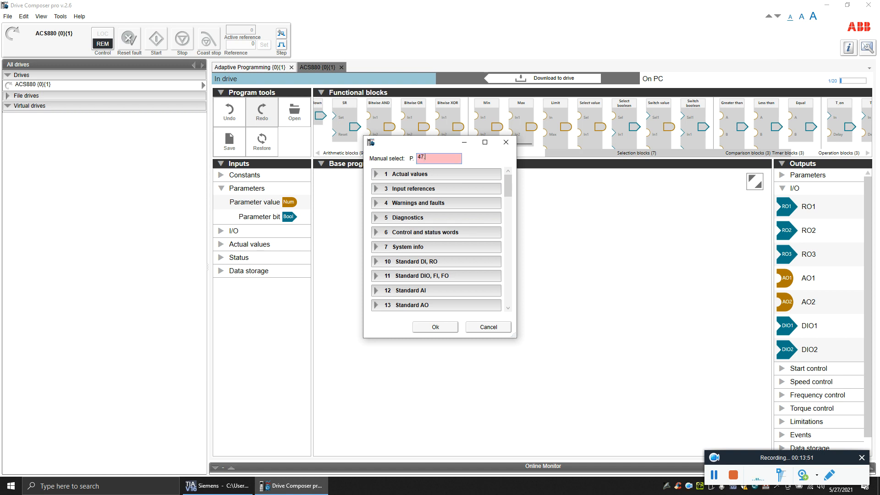
pyautogui.write('.21')
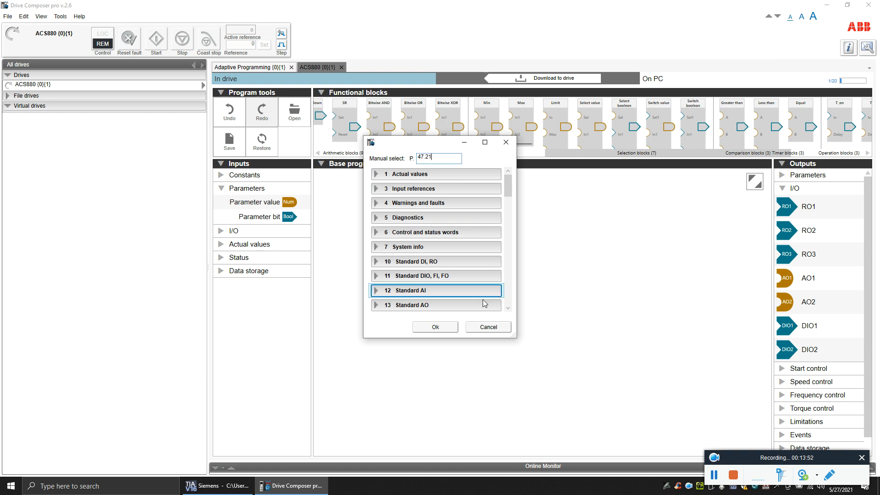
pyautogui.click(433, 327)
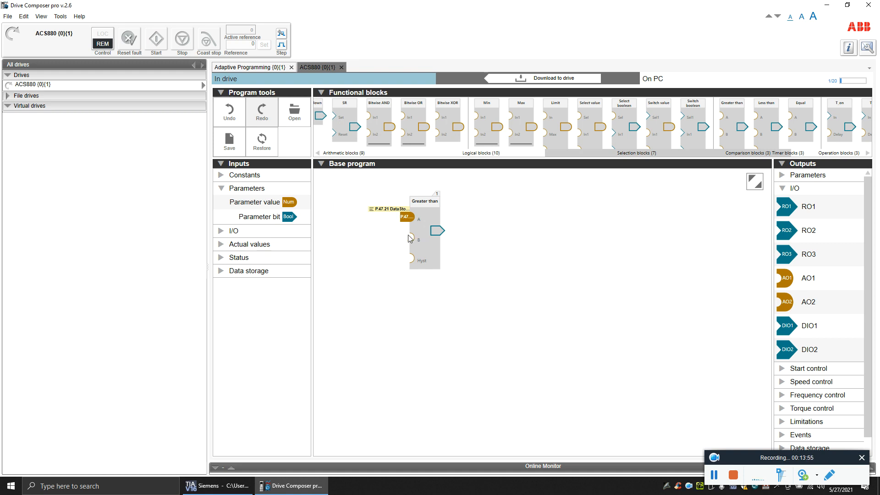
# Attach a numerical constant of 15 to input B of the Greater than block.
pyautogui.click(237, 176)
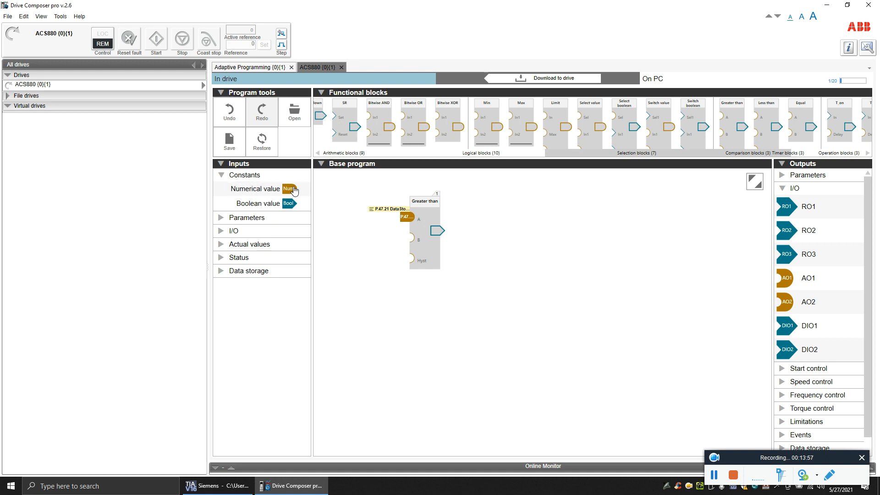
pyautogui.moveTo(289, 191); pyautogui.dragTo(407, 238)
pyautogui.click(407, 238)
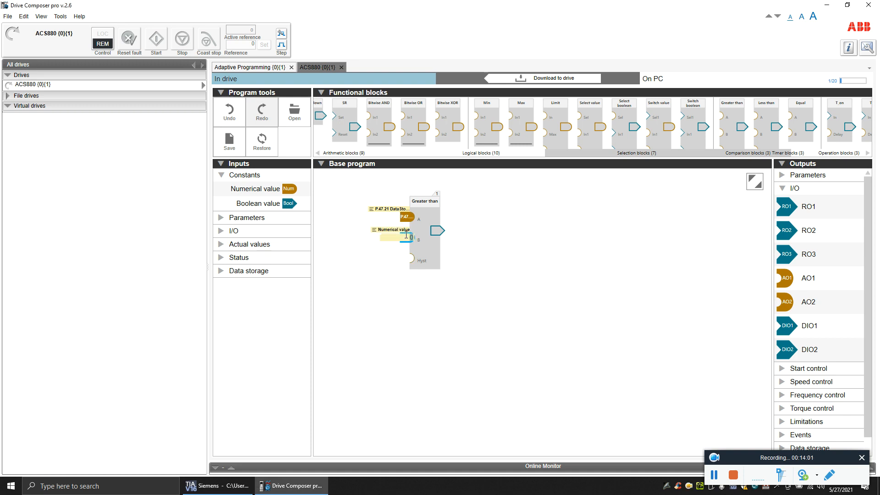
pyautogui.click(439, 251)
pyautogui.click(474, 262)
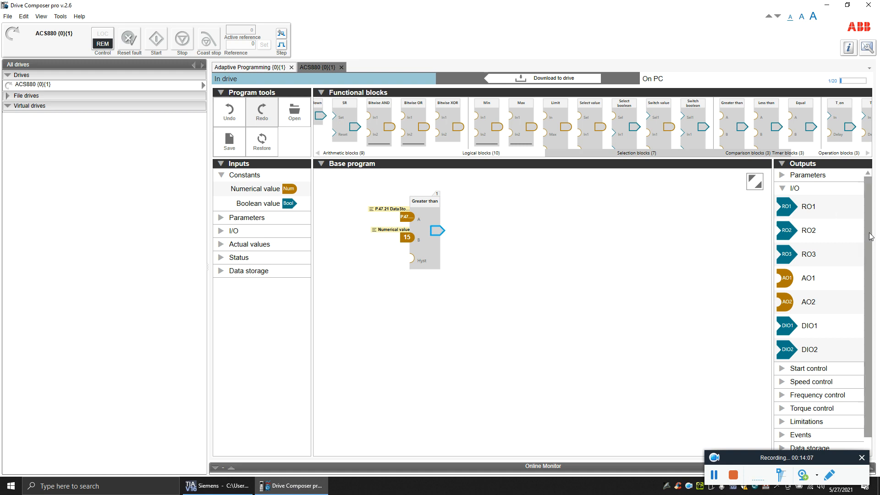
# Connect the Greater than block's output to the Ext1 in1 cmd start control.
pyautogui.moveTo(867, 239); pyautogui.dragTo(867, 267)
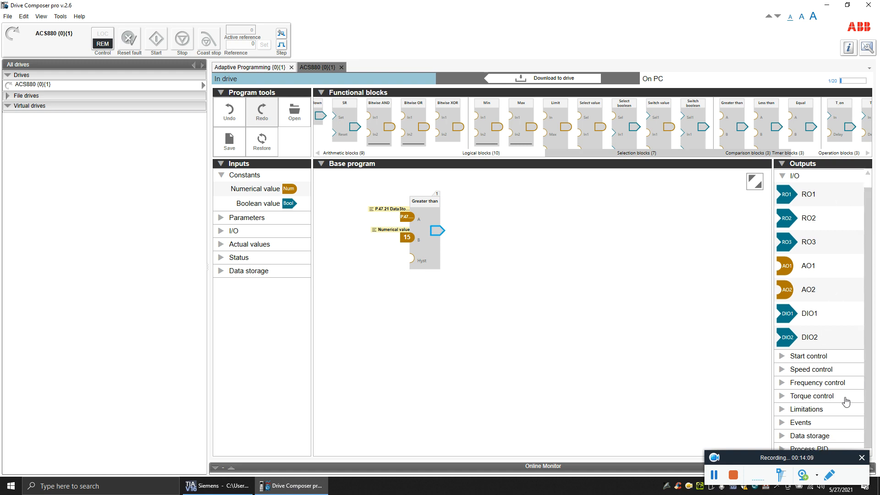
pyautogui.click(794, 360)
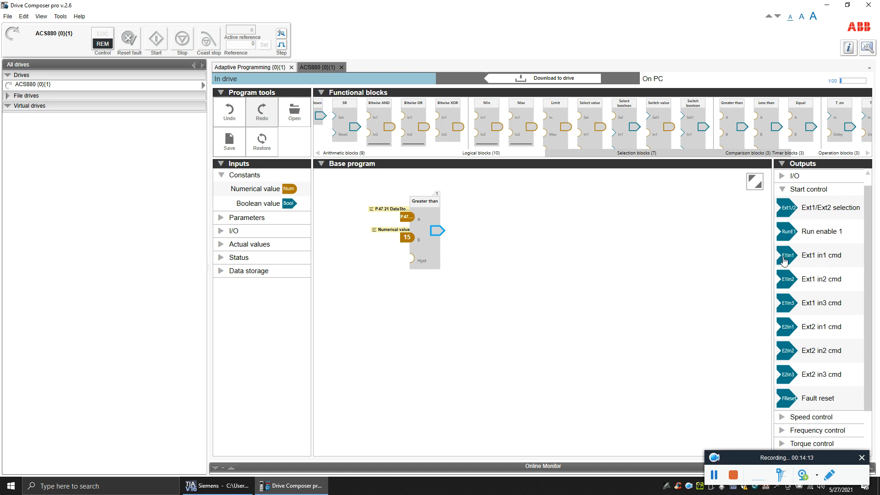
pyautogui.moveTo(787, 257); pyautogui.dragTo(445, 230)
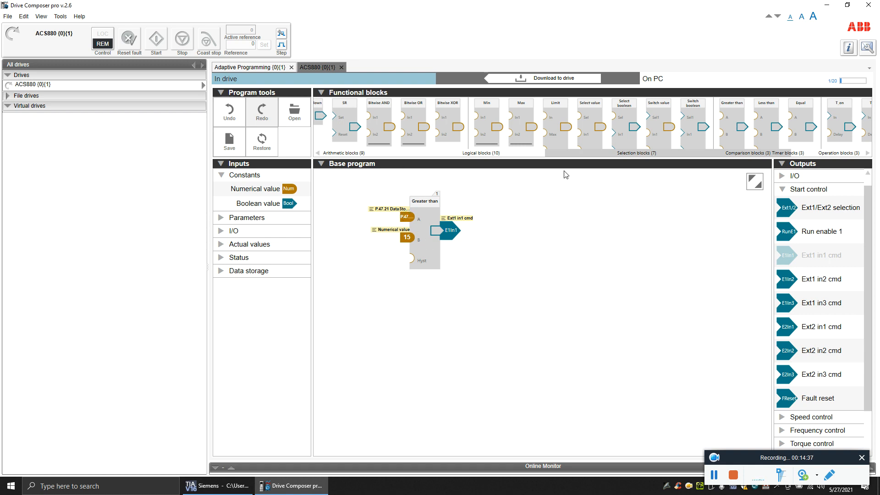
# Download the adaptive program to the drive and run it, accepting the parameter reload.
pyautogui.click(581, 79)
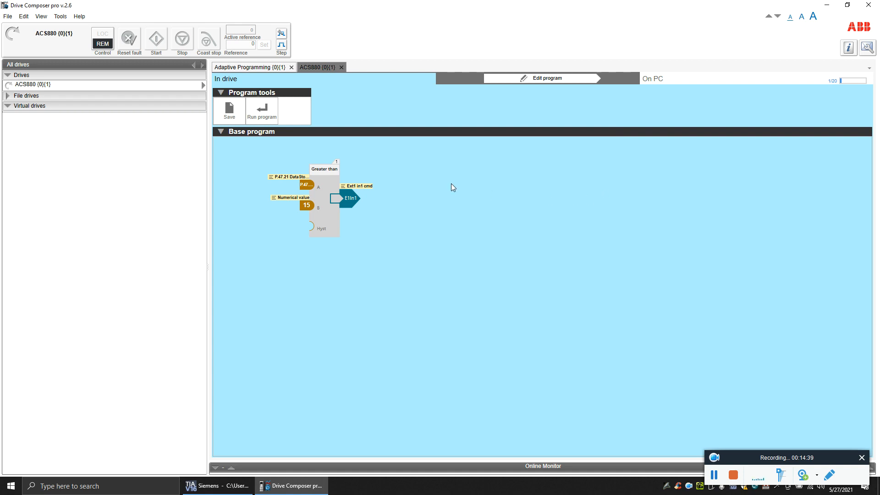
pyautogui.click(270, 109)
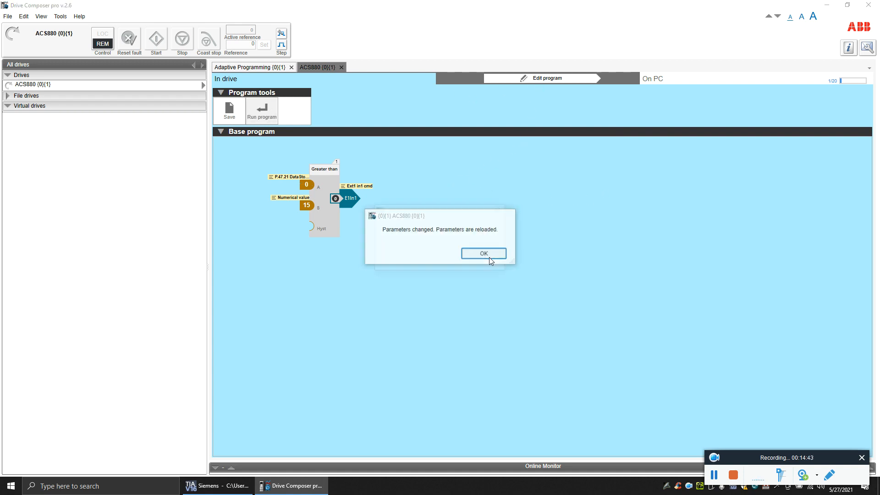
pyautogui.click(487, 256)
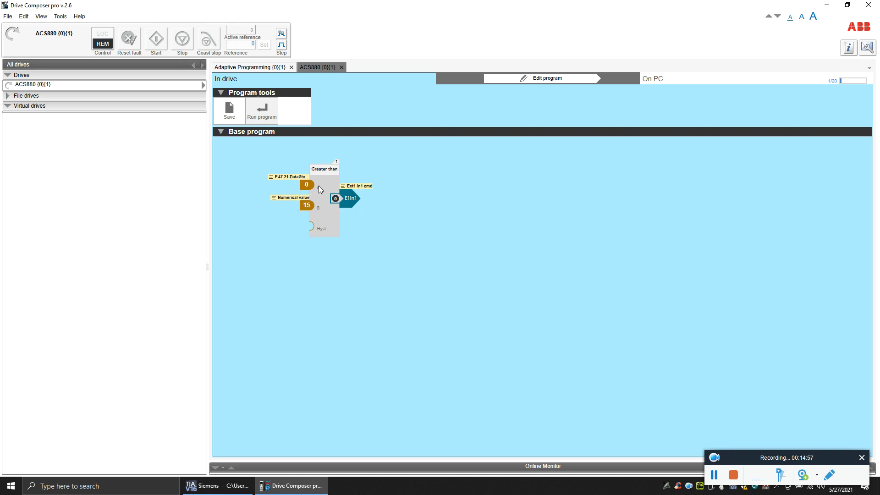
# In the drive's parameter list, set DataStorage 1 int16 (47.21) to 20 to start the drive, and view the actual values.
pyautogui.click(314, 67)
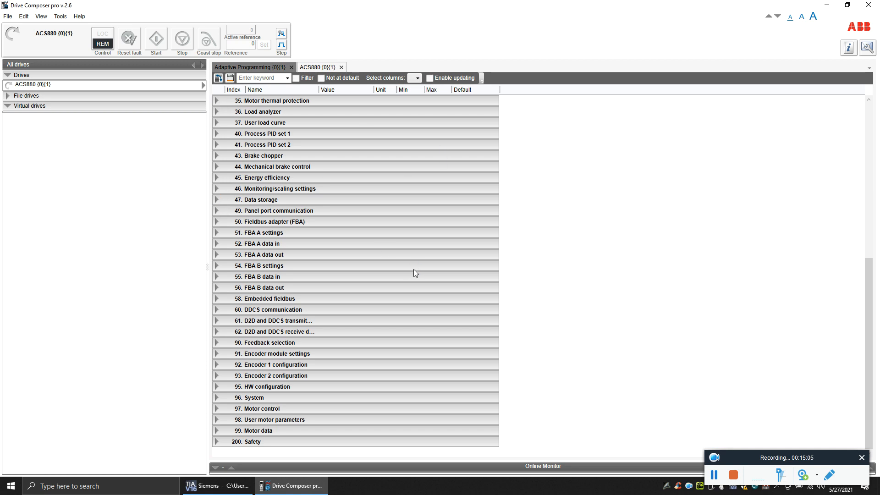
pyautogui.scroll(-2, 367, 323)
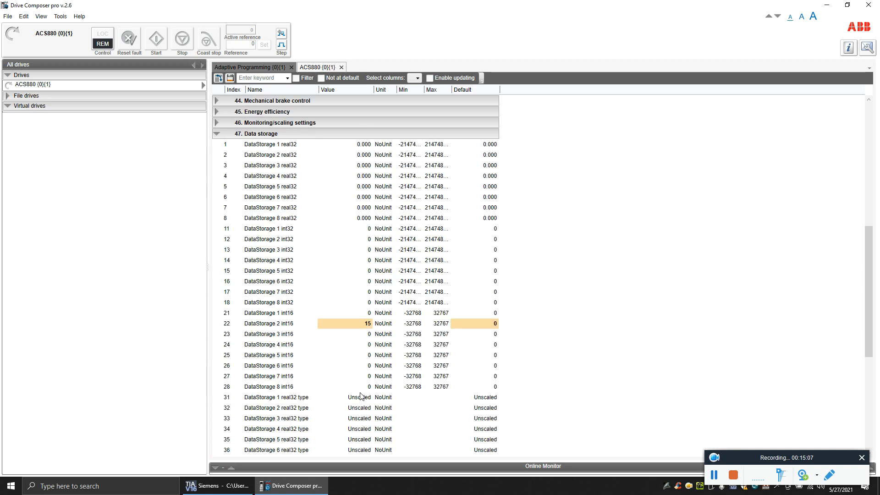
pyautogui.click(365, 313)
pyautogui.click(367, 313)
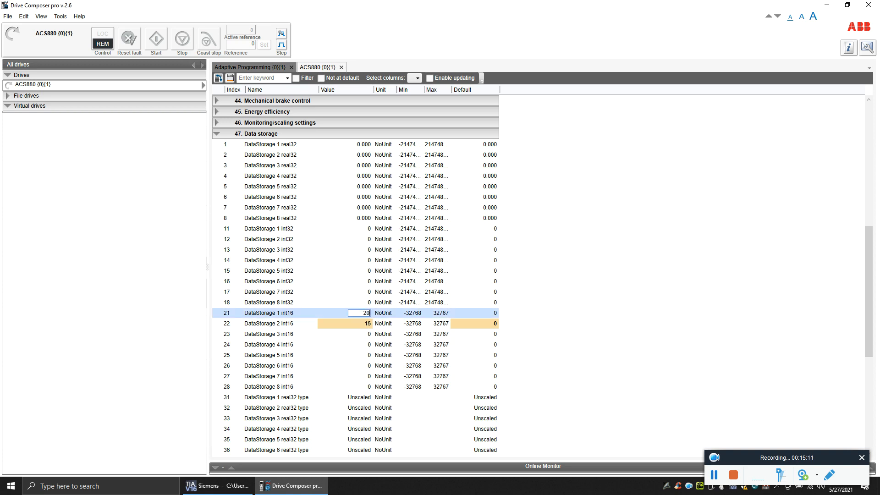
pyautogui.write('20')
pyautogui.press('Return')
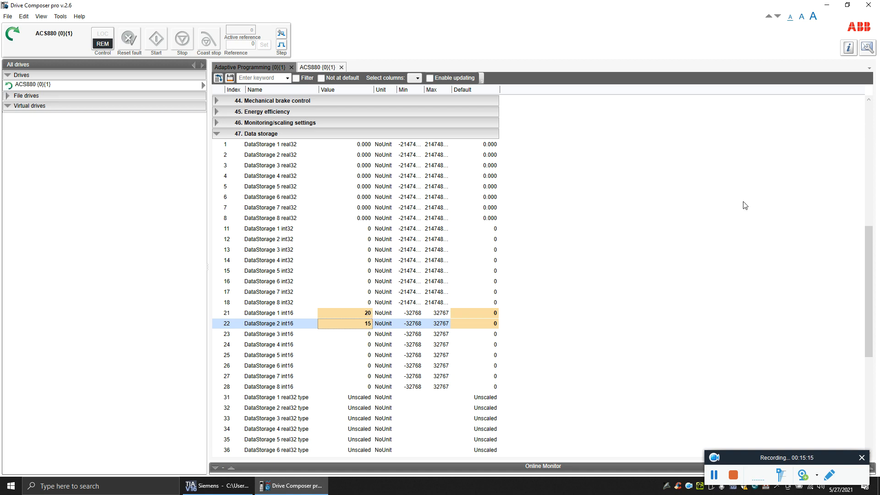
pyautogui.click(870, 116)
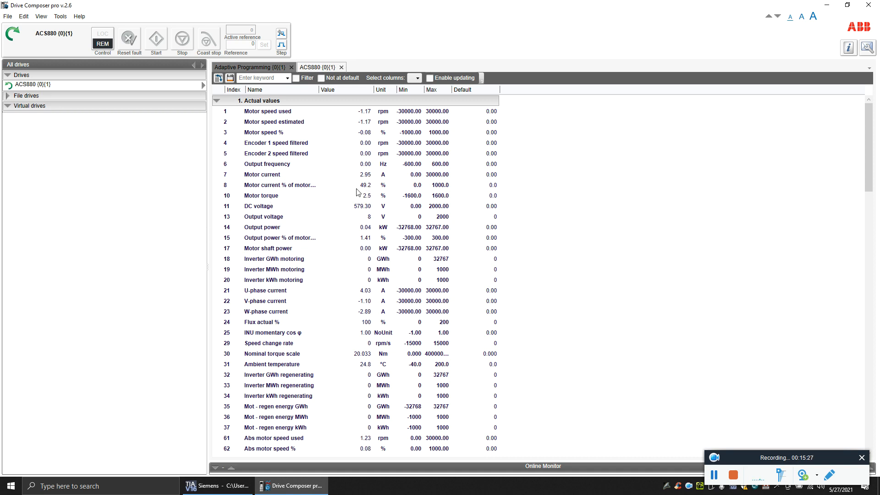
# Collapse the Actual values group and set DataStorage 1 int16 (47.21) to 10 to stop the drive.
pyautogui.click(217, 101)
pyautogui.scroll(-9, 520, 311)
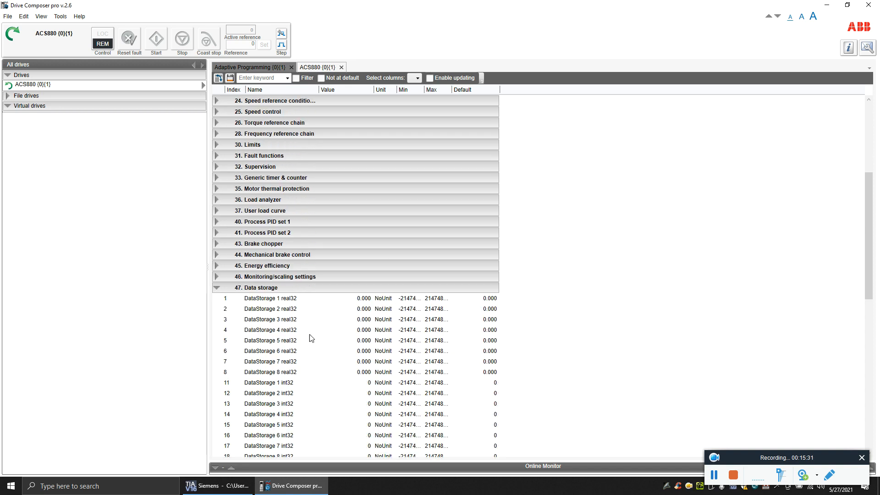
pyautogui.click(367, 368)
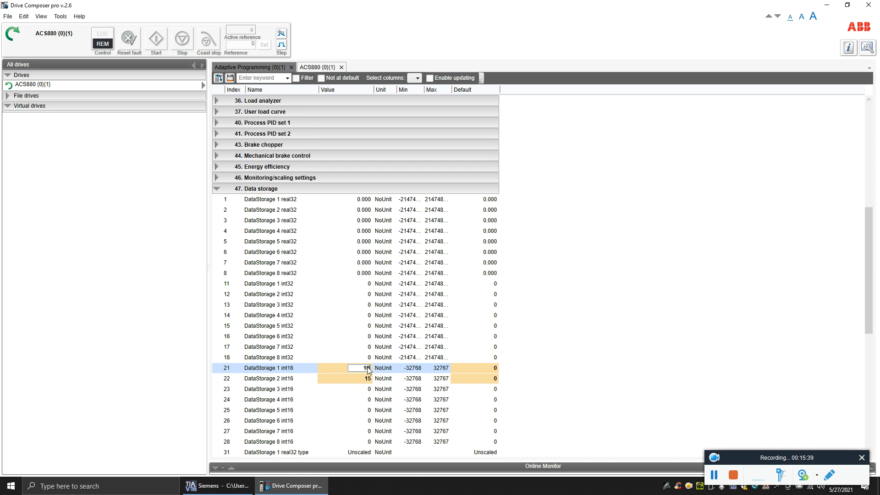
pyautogui.write('10')
pyautogui.press('Return')
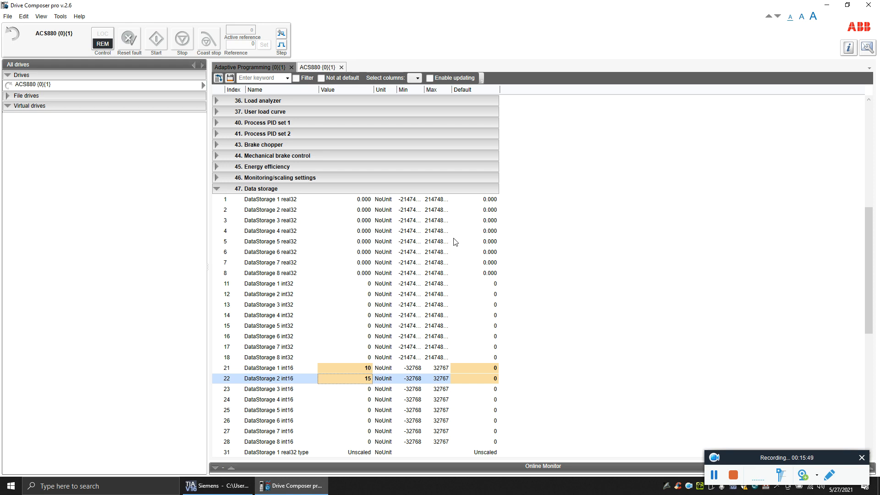
# Examine the Data storage group, in particular DataStorage 1 real32 (47.1), as the source for the speed reference.
pyautogui.scroll(2, 572, 270)
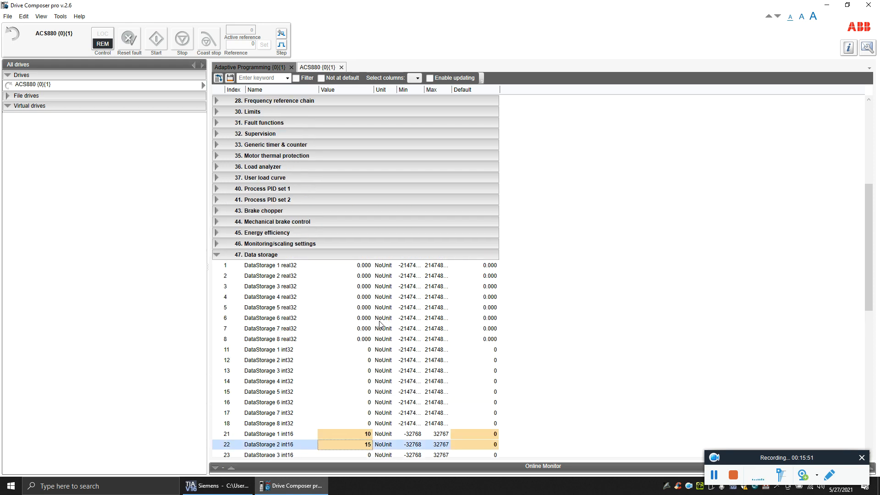
pyautogui.click(216, 257)
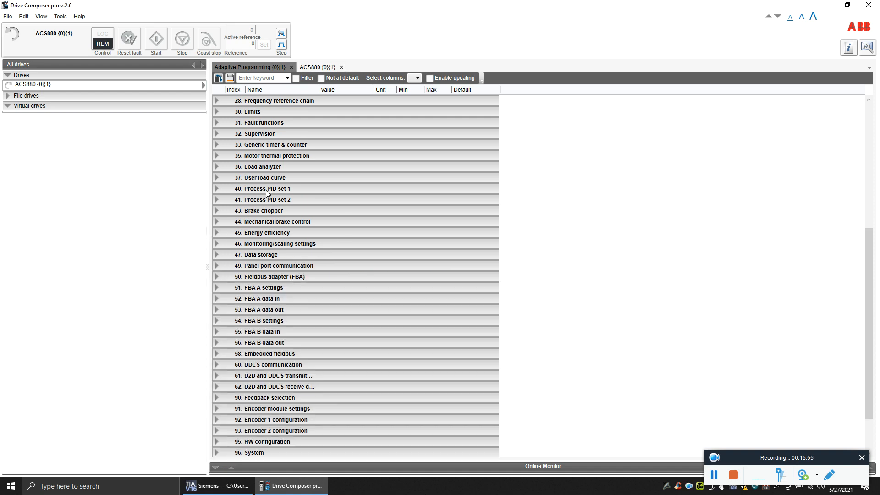
pyautogui.scroll(7, 266, 189)
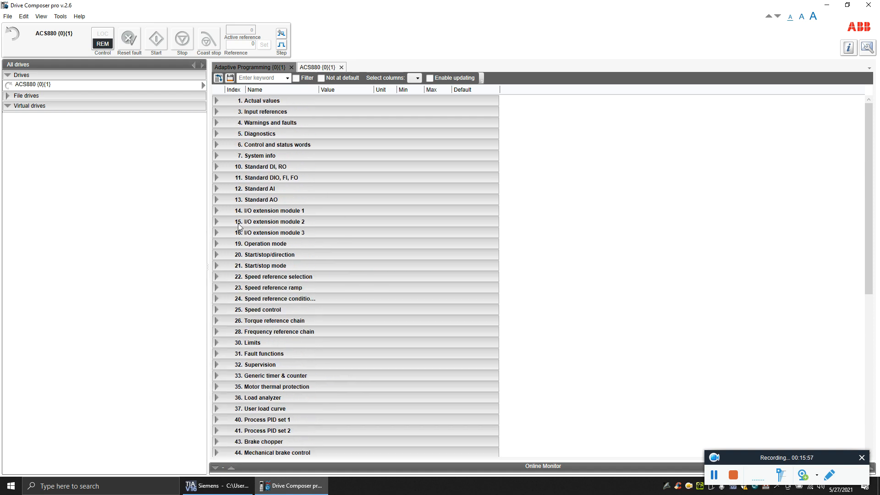
pyautogui.scroll(-7, 238, 223)
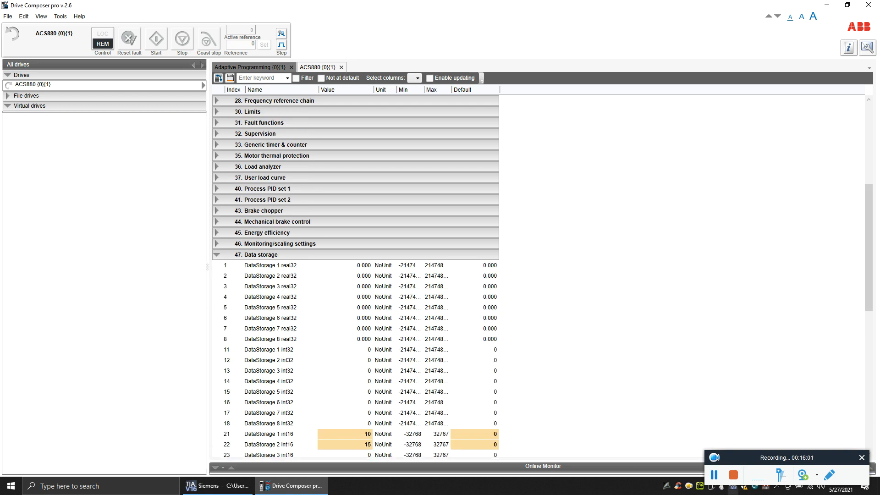
pyautogui.scroll(7, 596, 403)
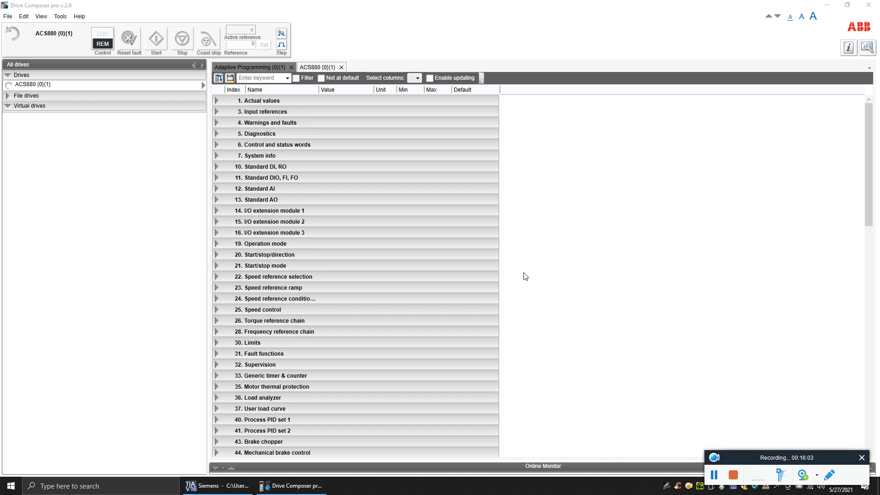
pyautogui.scroll(-9, 525, 272)
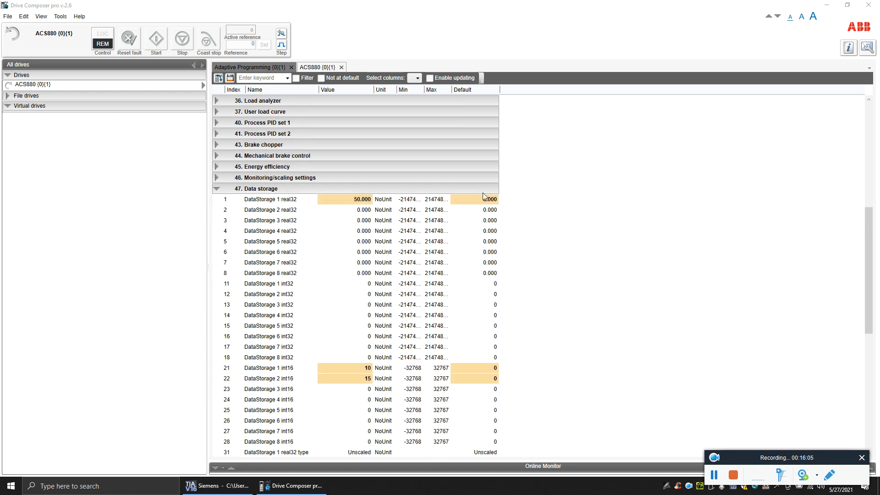
pyautogui.click(273, 200)
pyautogui.doubleClick(285, 200)
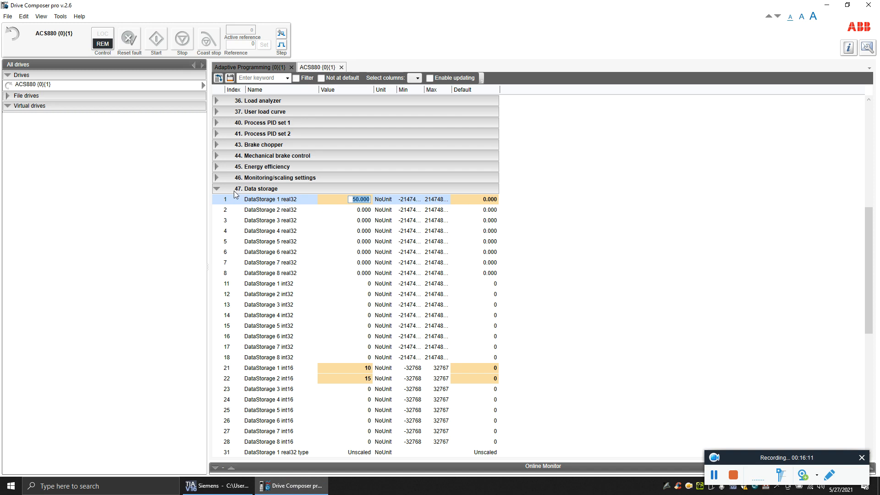
pyautogui.click(257, 200)
pyautogui.scroll(6, 346, 223)
pyautogui.scroll(3, 344, 223)
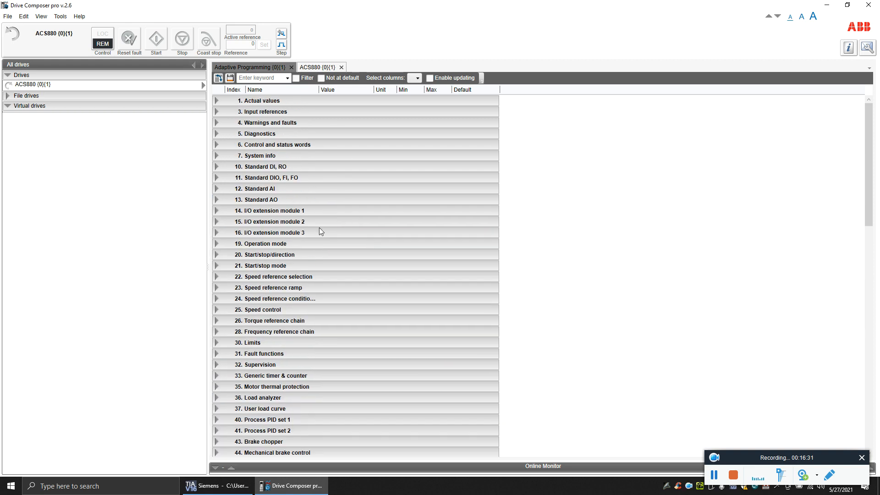
# Set Speed ref1 source (22.11) to the data storage parameter P.47.1, DataStorage 1 real32.
pyautogui.click(235, 277)
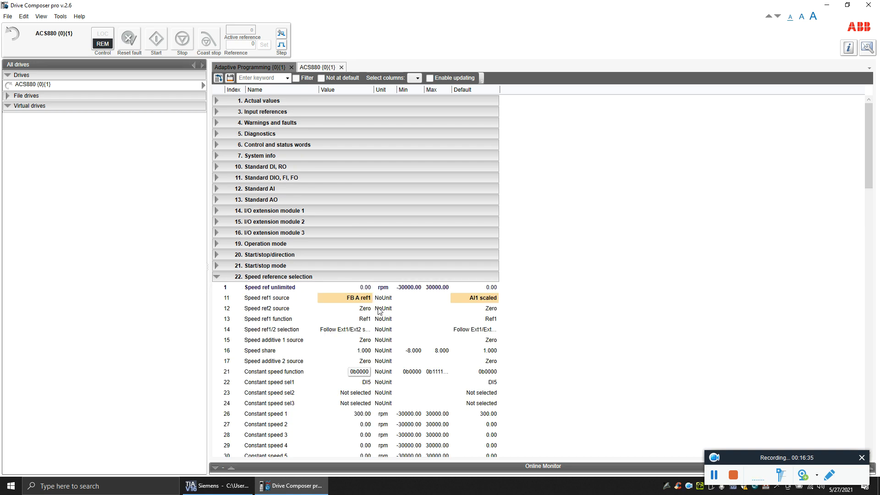
pyautogui.click(344, 299)
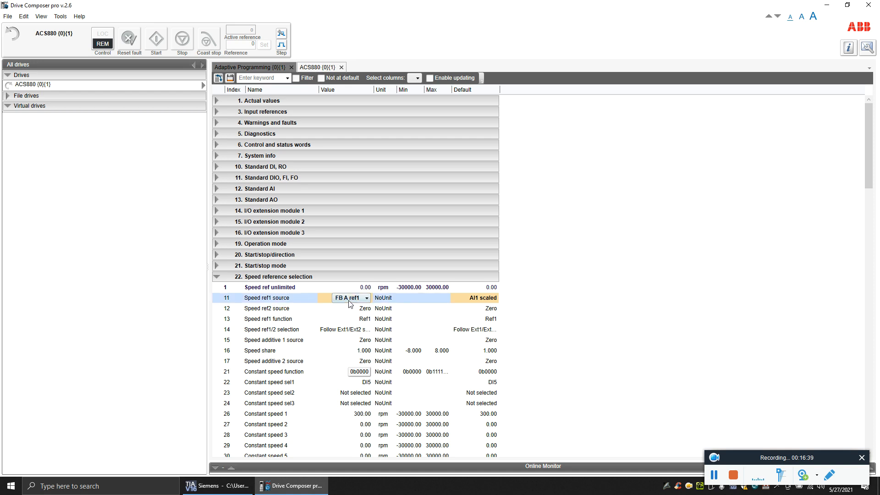
pyautogui.click(362, 298)
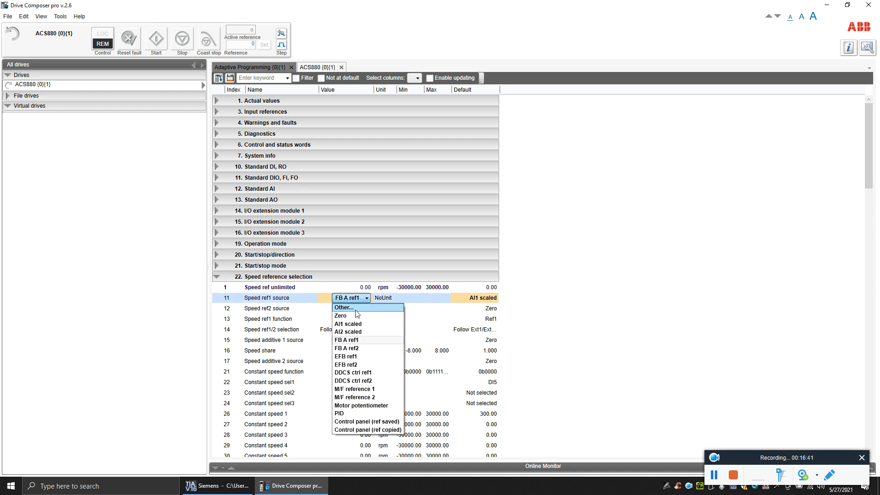
pyautogui.click(347, 307)
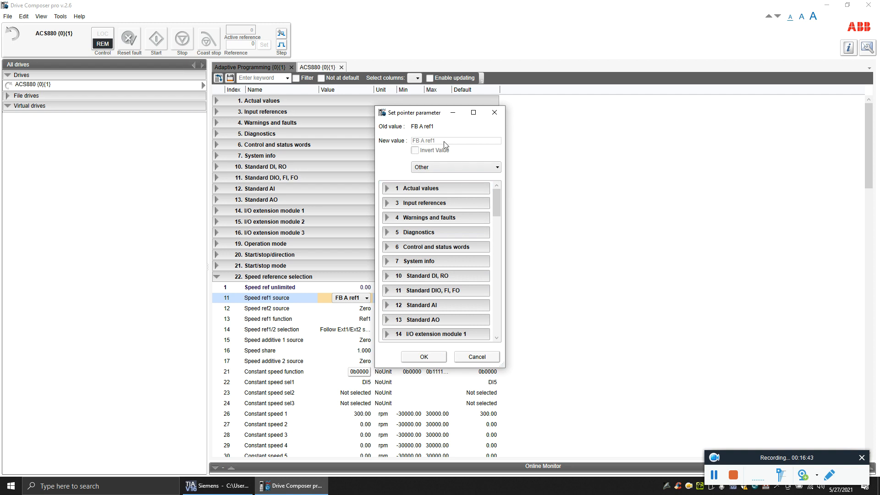
pyautogui.moveTo(498, 208); pyautogui.dragTo(498, 279)
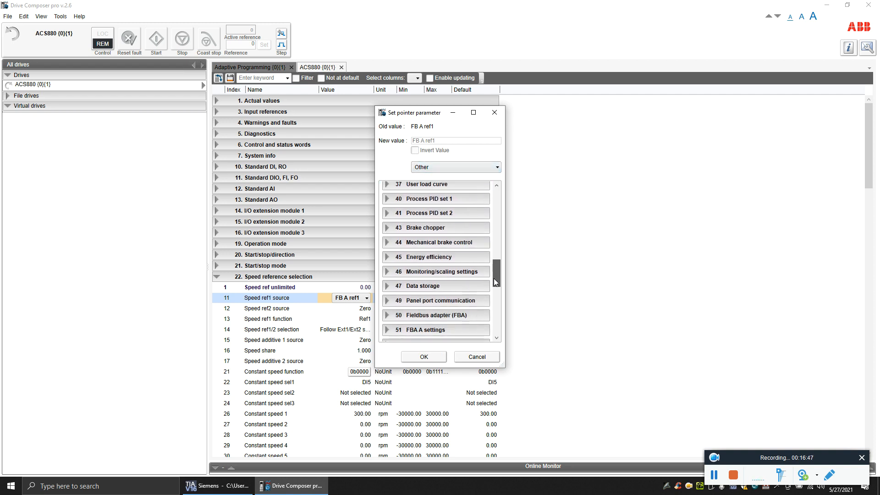
pyautogui.click(397, 284)
pyautogui.click(417, 206)
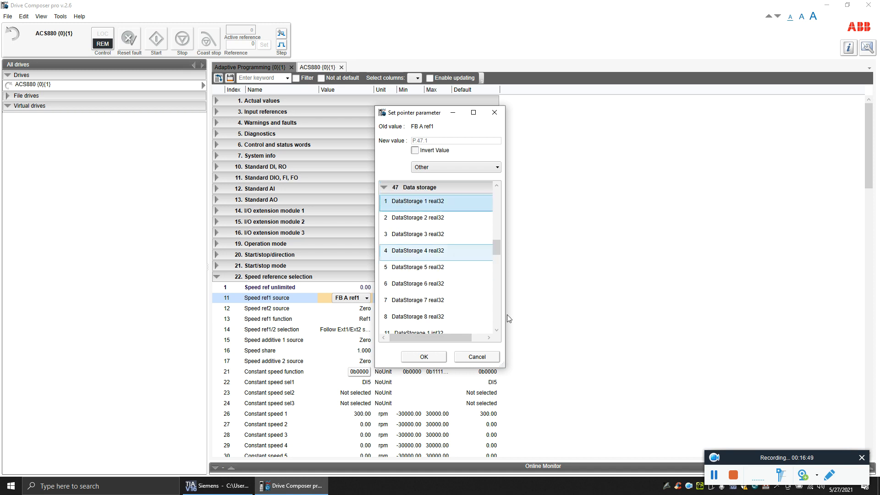
pyautogui.click(431, 360)
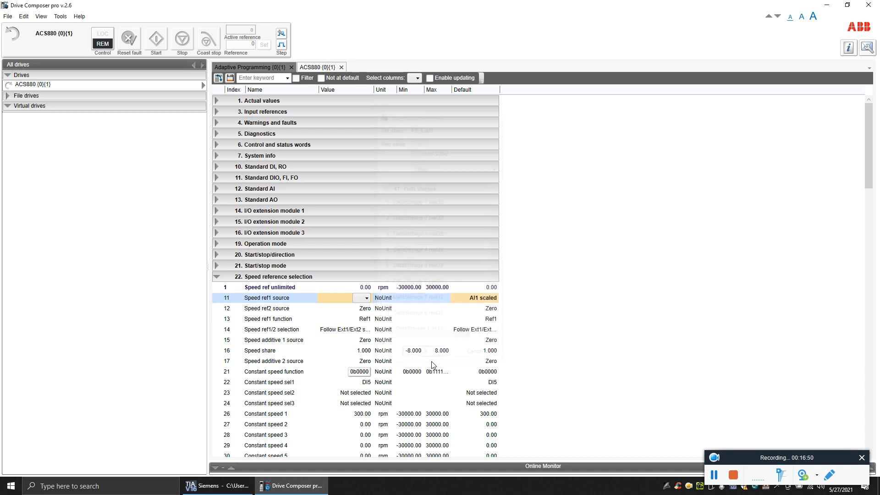
pyautogui.click(326, 333)
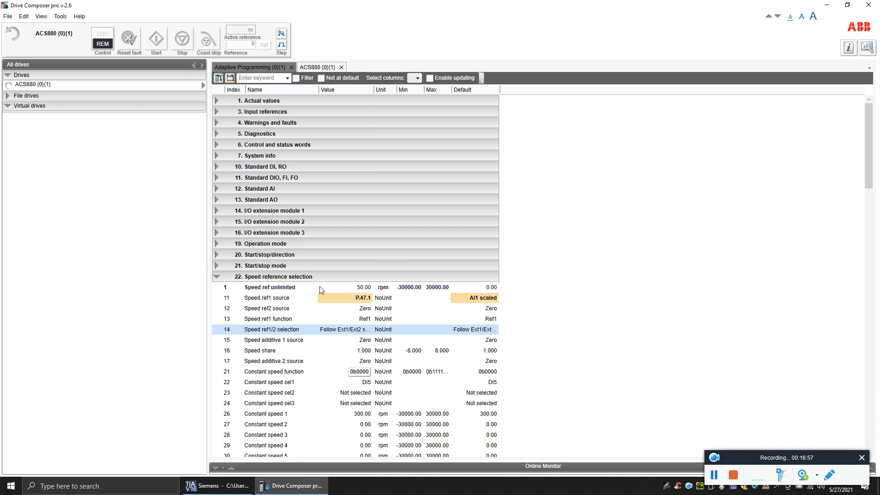
# Start the drive by setting DataStorage 1 int16 (47.21) to 20, and open the Actual values group to check the motor speed.
pyautogui.click(218, 278)
pyautogui.scroll(-2, 290, 293)
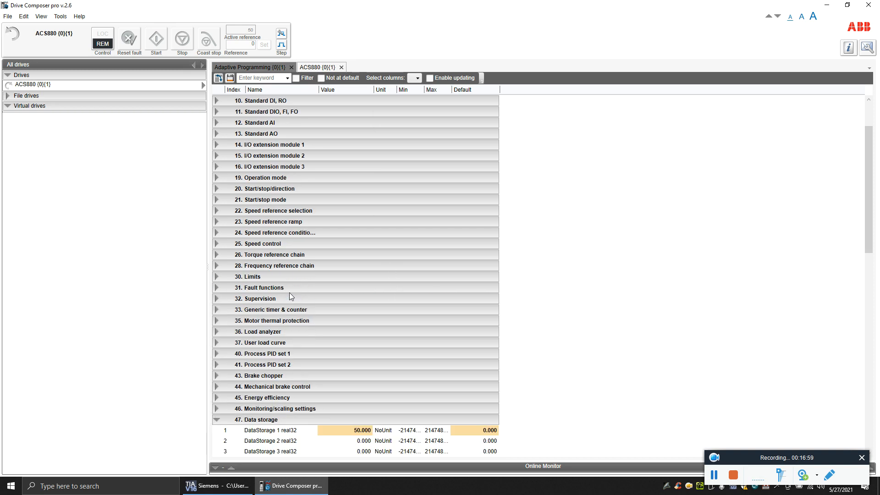
pyautogui.scroll(-7, 290, 295)
pyautogui.scroll(-4, 323, 252)
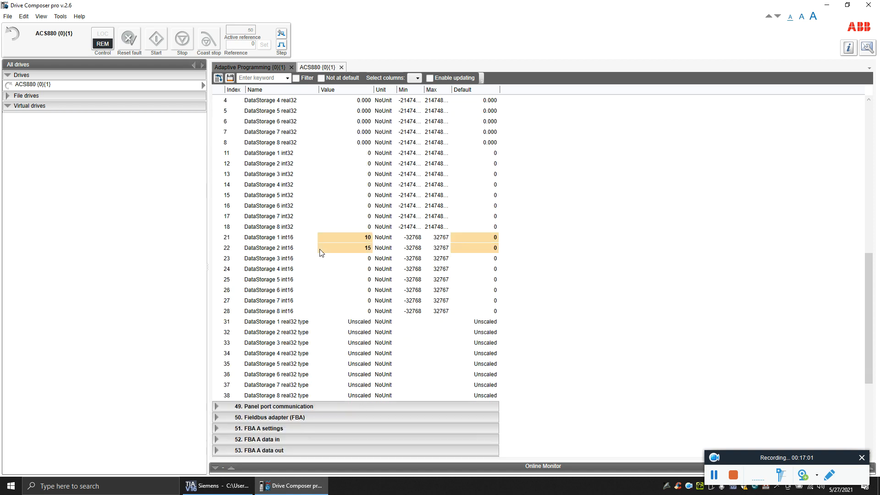
pyautogui.doubleClick(371, 240)
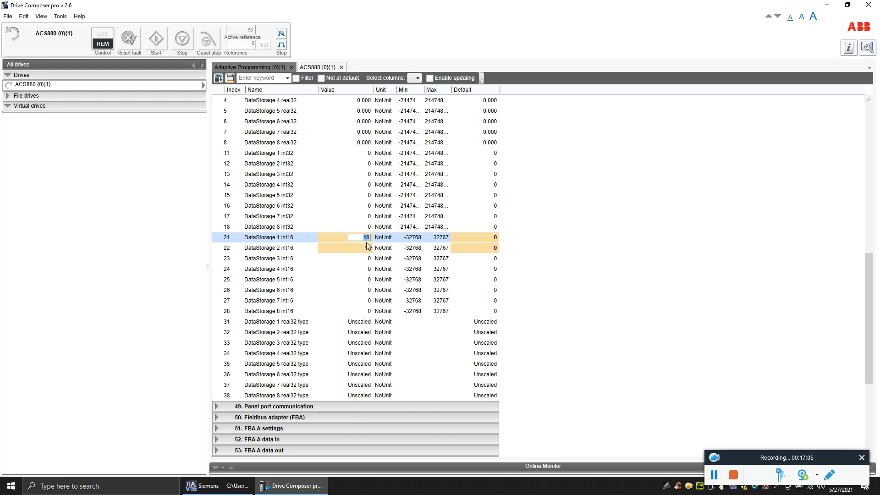
pyautogui.write('20')
pyautogui.press('Return')
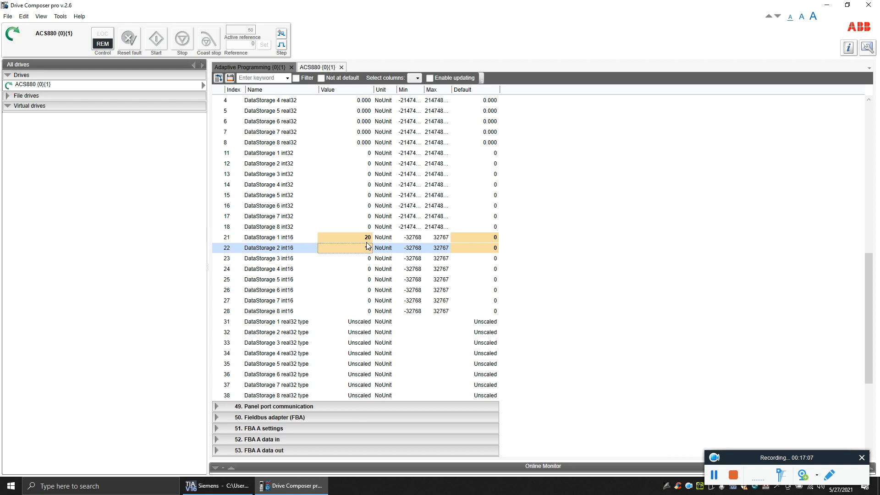
pyautogui.scroll(13, 526, 192)
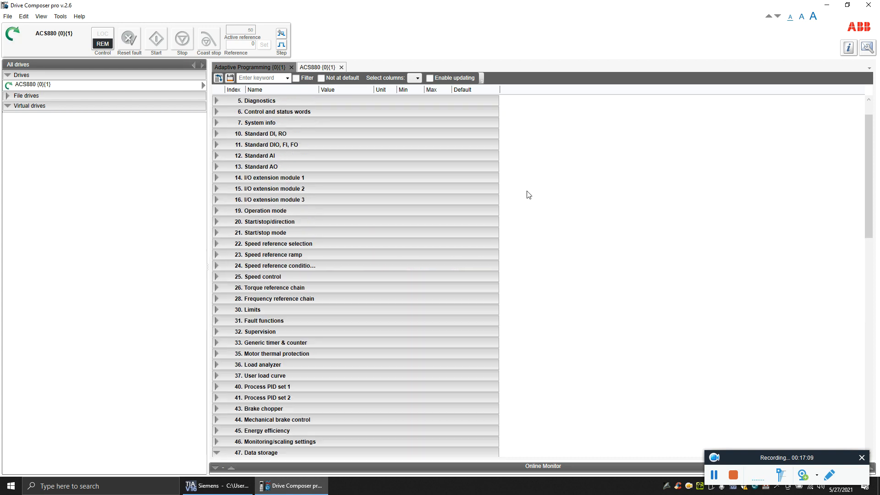
pyautogui.click(217, 101)
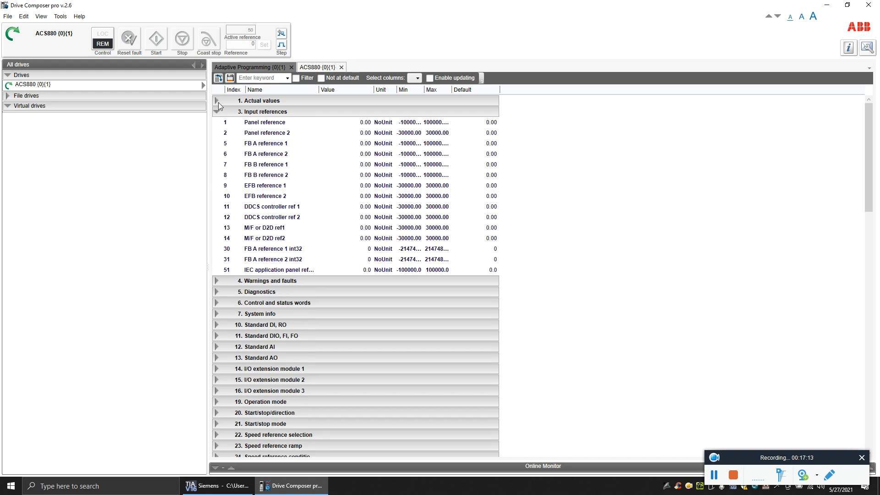
pyautogui.click(218, 102)
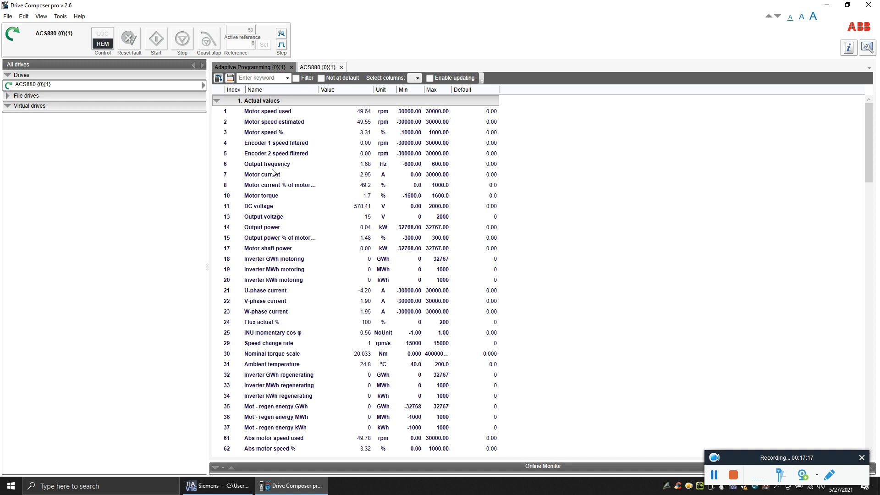
# Stop the drive by setting DataStorage 1 int16 (47.21) back to 10, and collapse the Data storage group.
pyautogui.scroll(-12, 250, 207)
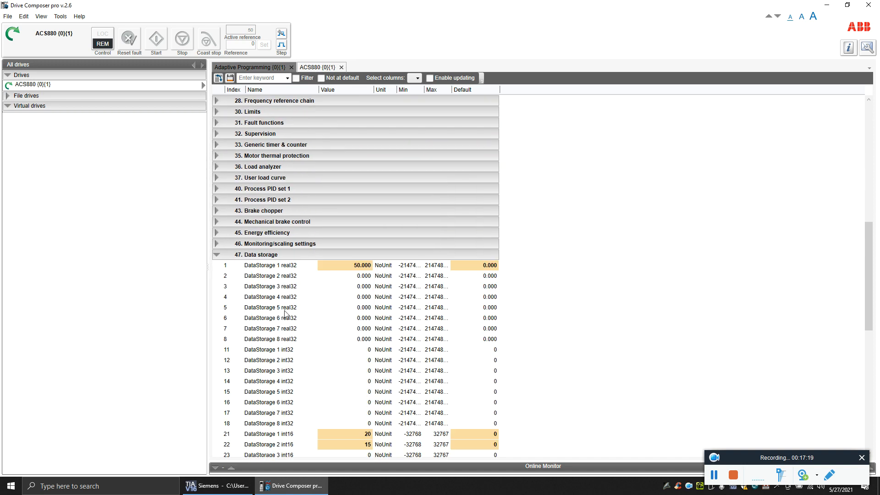
pyautogui.scroll(-3, 351, 300)
pyautogui.doubleClick(365, 335)
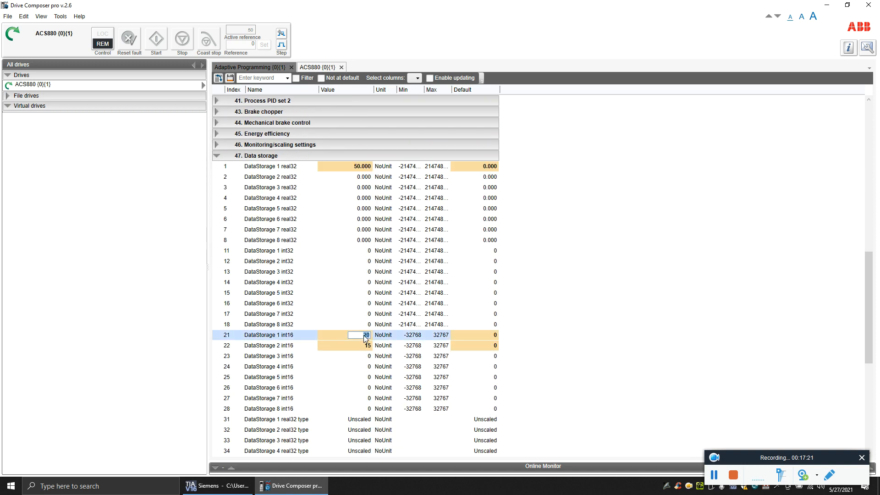
pyautogui.write('10')
pyautogui.press('Return')
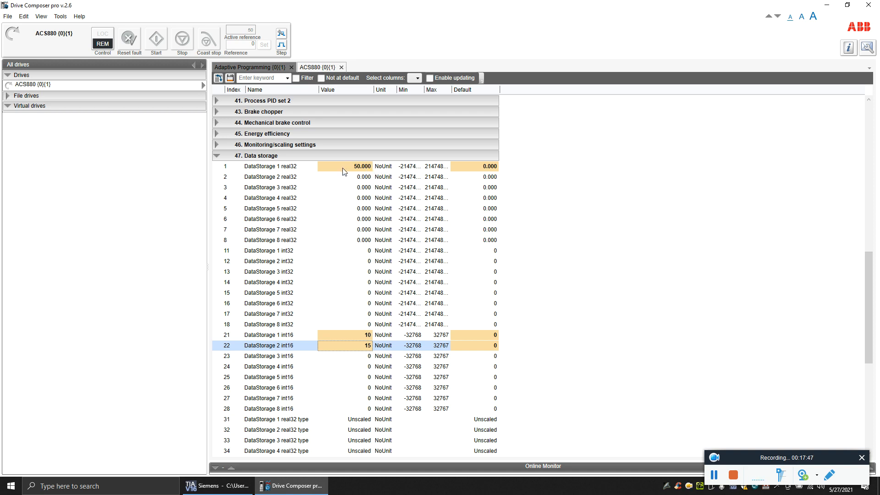
pyautogui.click(217, 155)
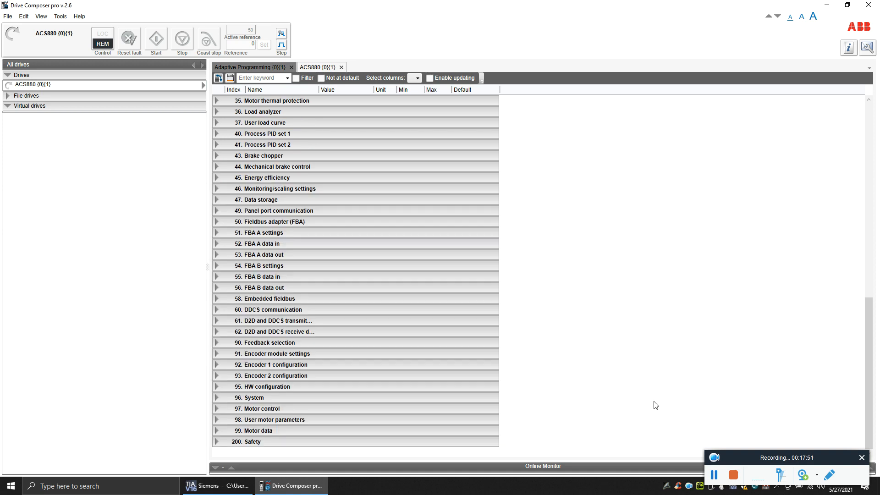
# Close Drive Composer pro and switch to the Project3 window in TIA Portal.
pyautogui.click(872, 4)
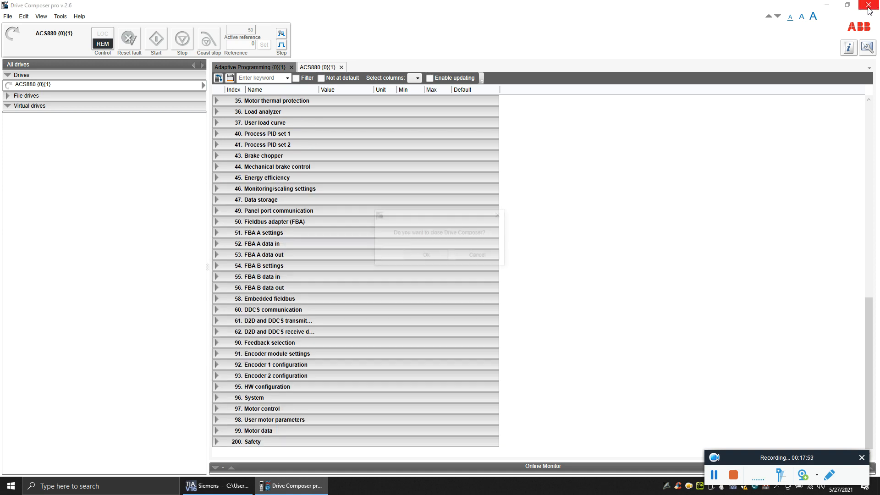
pyautogui.click(428, 256)
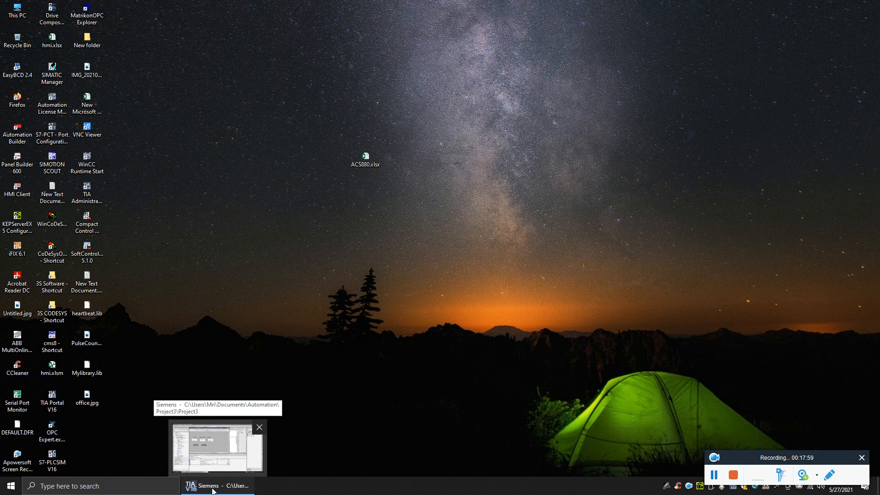
pyautogui.click(212, 463)
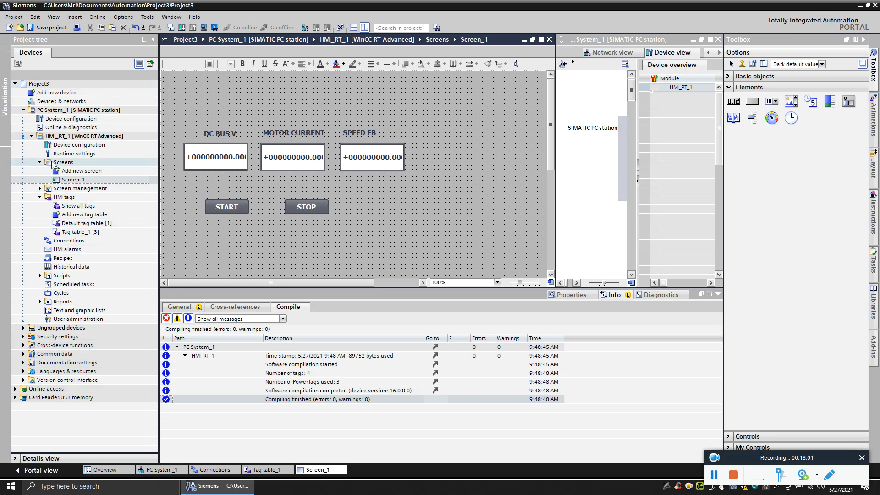
# Add a new HMI tag named START to Tag table_1.
pyautogui.doubleClick(81, 232)
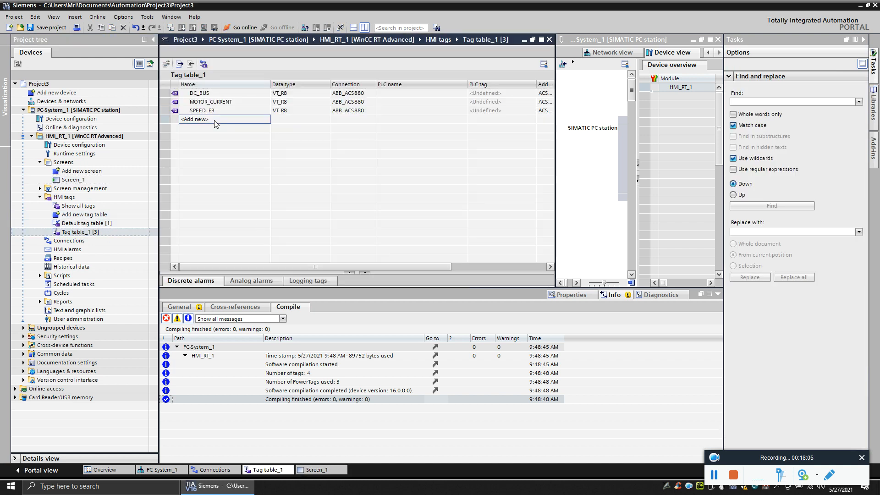
pyautogui.doubleClick(215, 120)
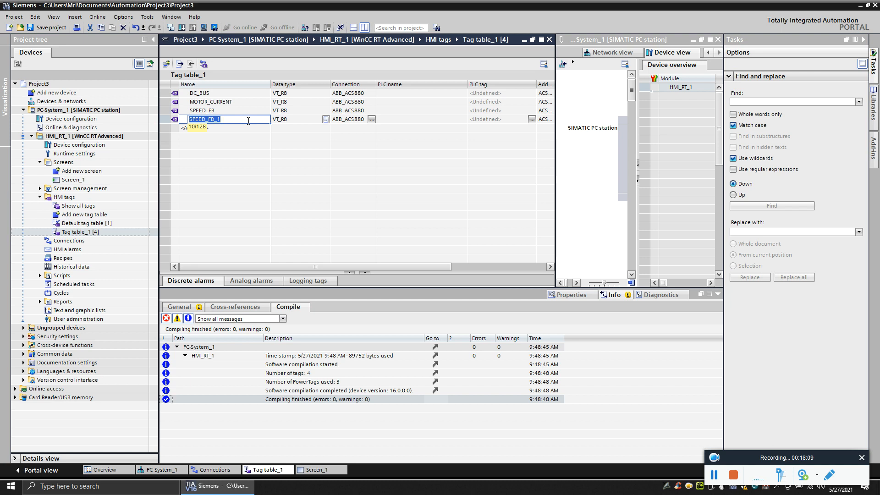
pyautogui.write('START')
pyautogui.click(349, 162)
# Set the START tag's address to the ACS880 data storage parameter 47.21, DataStorage 1 int16.
pyautogui.moveTo(450, 267); pyautogui.dragTo(480, 267)
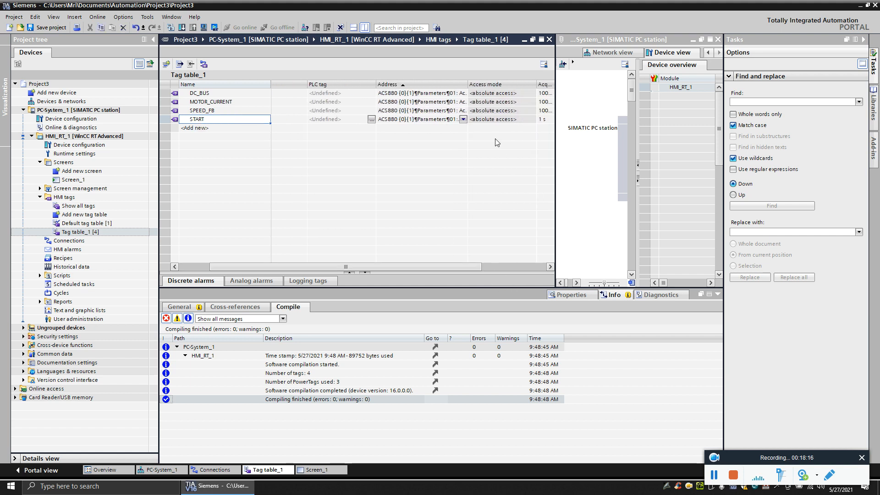
pyautogui.click(465, 121)
pyautogui.click(463, 119)
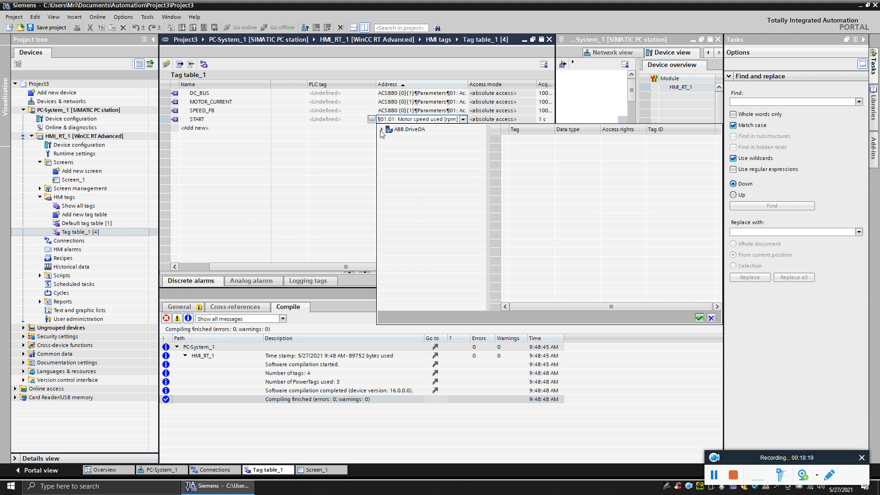
pyautogui.click(389, 138)
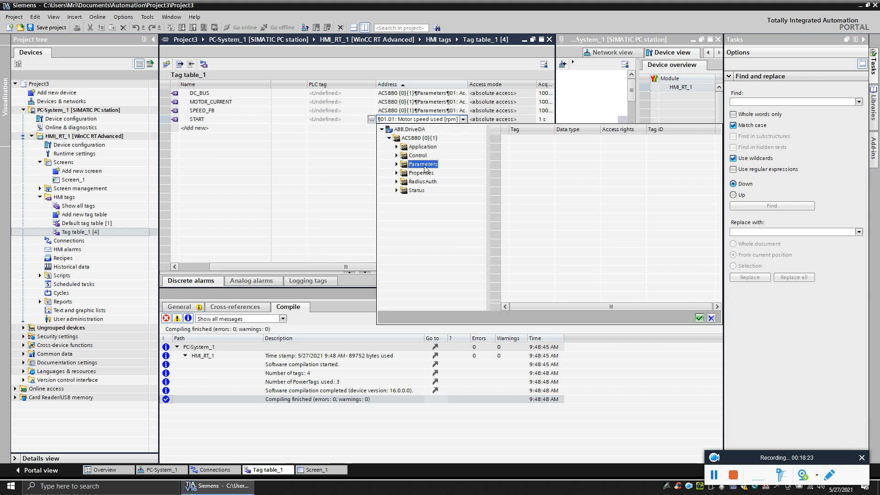
pyautogui.moveTo(479, 177); pyautogui.dragTo(485, 244)
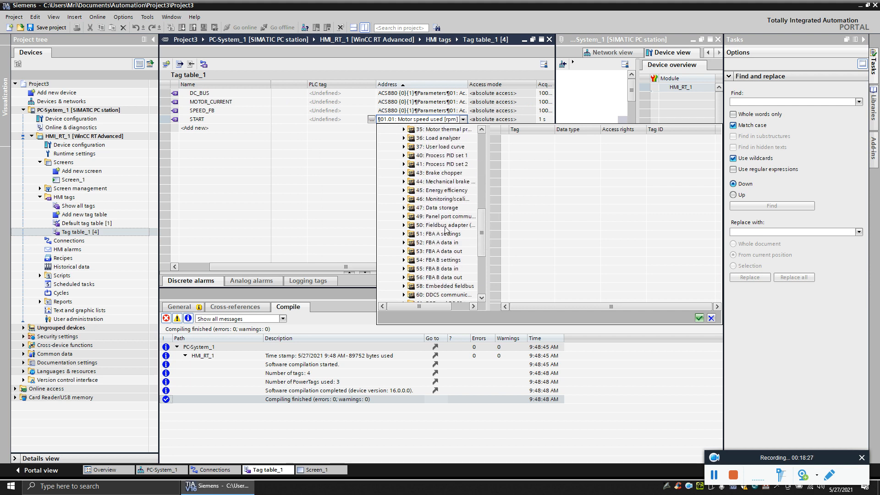
pyautogui.click(422, 209)
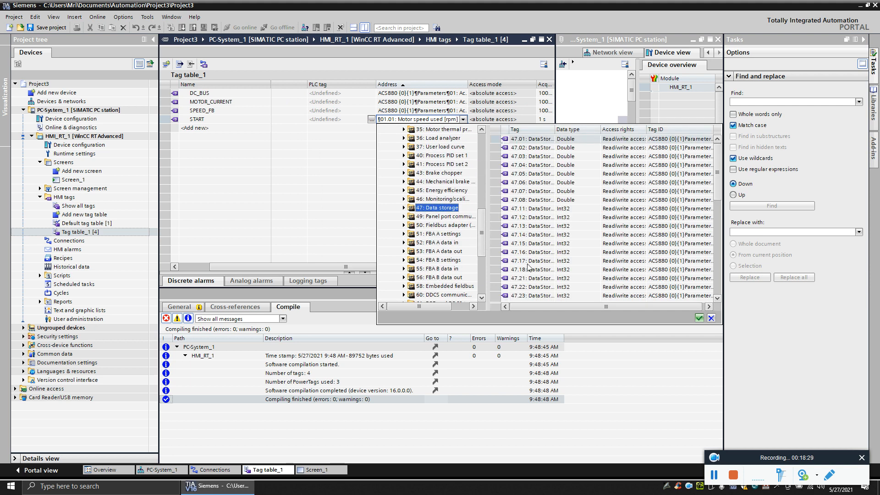
pyautogui.doubleClick(528, 286)
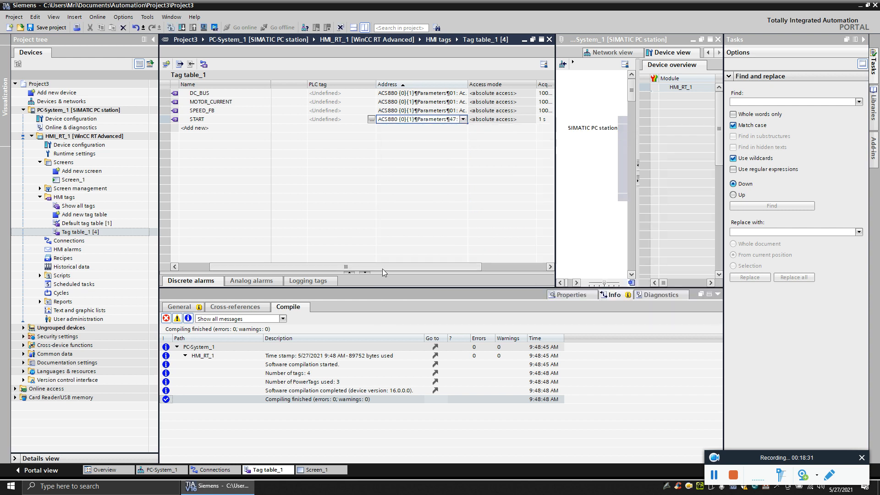
# Add another HMI tag named SPEED_REF to Tag table_1.
pyautogui.moveTo(383, 269); pyautogui.dragTo(321, 270)
pyautogui.click(219, 130)
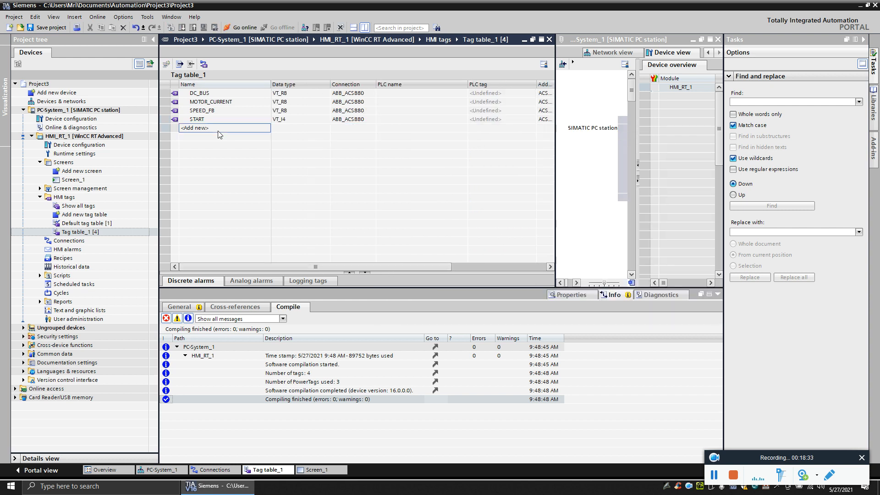
pyautogui.click(218, 130)
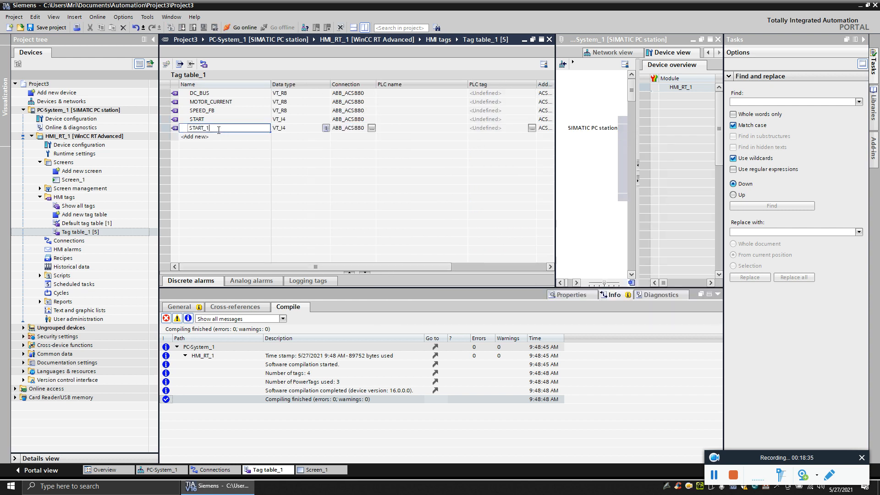
pyautogui.write('SPEED_')
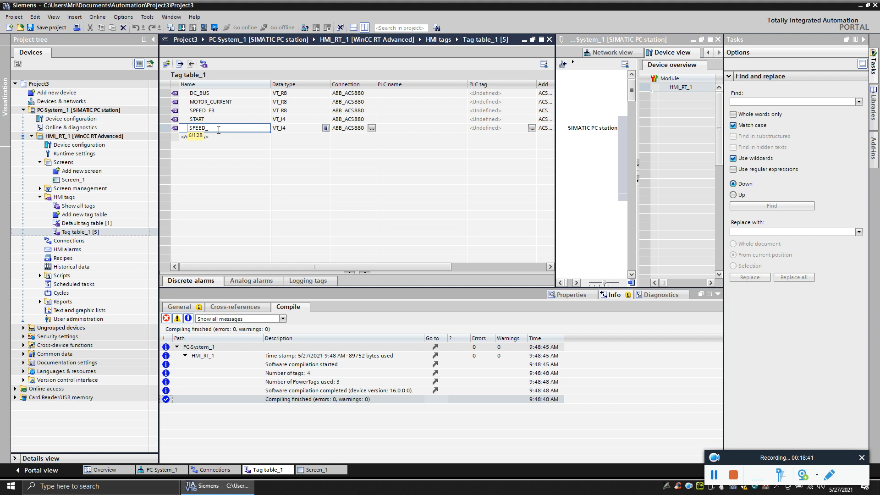
pyautogui.press('Return')
# Set the SPEED_REF tag's address to the ACS880 data storage parameter 47.01.
pyautogui.moveTo(380, 267); pyautogui.dragTo(442, 271)
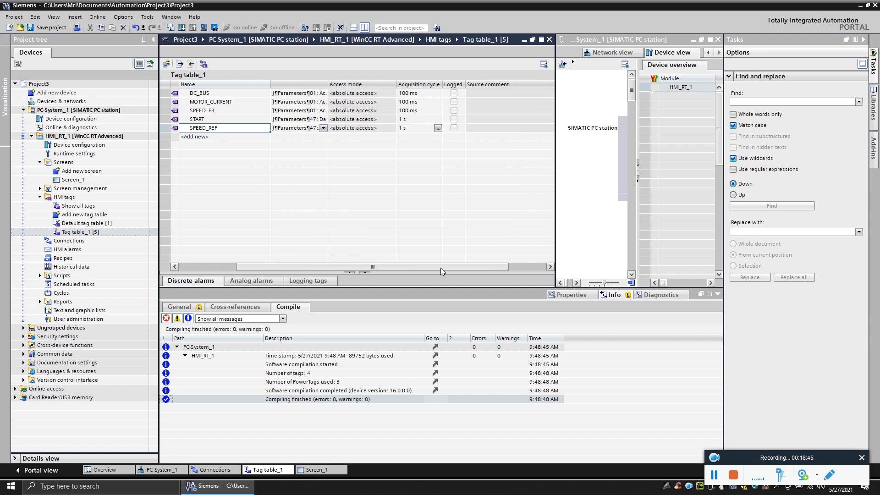
pyautogui.click(325, 130)
pyautogui.click(357, 128)
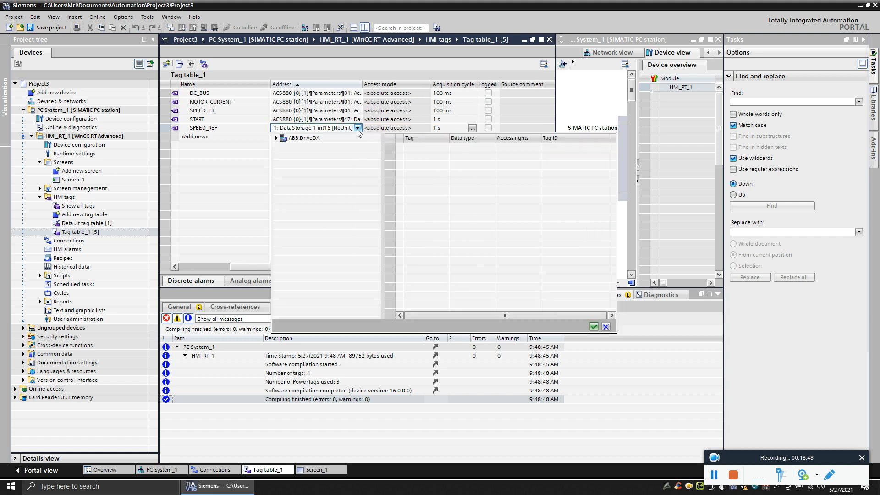
pyautogui.click(276, 138)
pyautogui.click(283, 147)
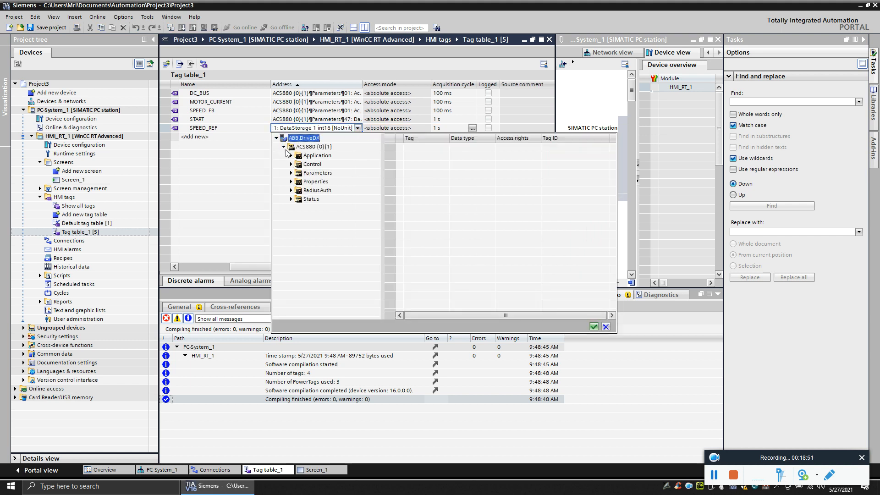
pyautogui.doubleClick(309, 173)
pyautogui.scroll(-10, 311, 204)
pyautogui.click(324, 218)
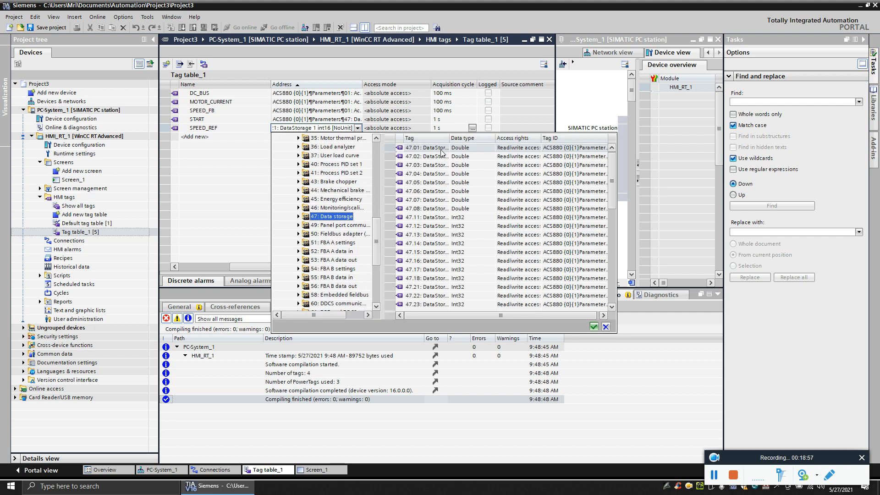
pyautogui.doubleClick(441, 152)
pyautogui.moveTo(313, 268); pyautogui.dragTo(264, 268)
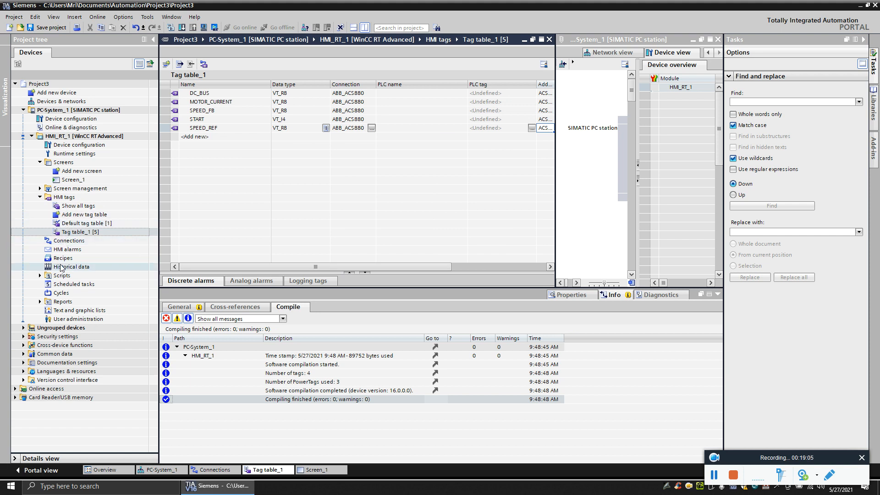
# Add a new VB function to the HMI's VB scripts and rename it START_CMD.
pyautogui.doubleClick(70, 179)
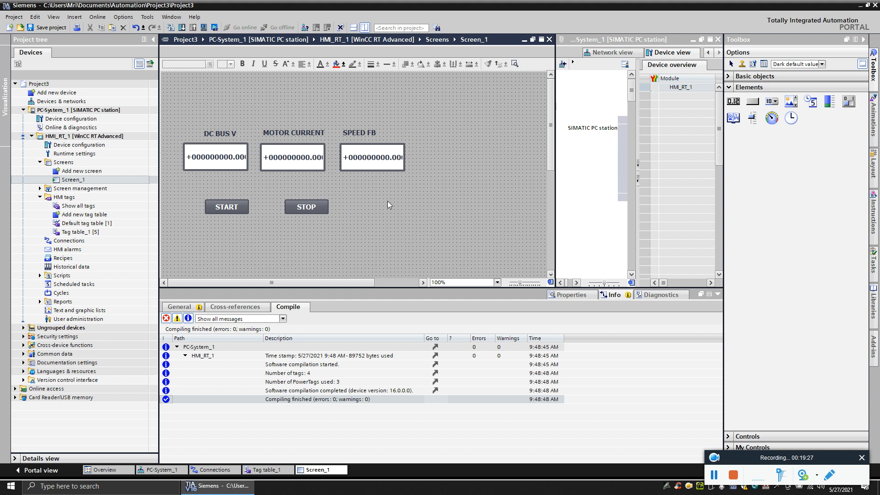
pyautogui.click(40, 275)
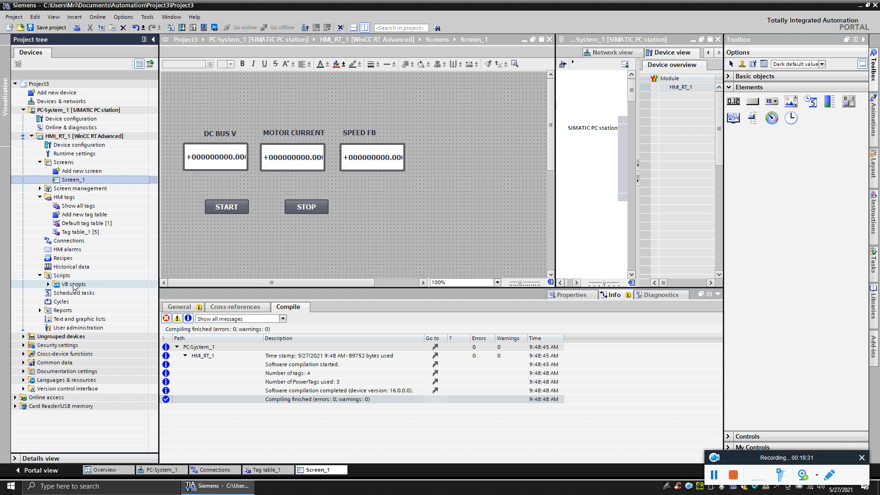
pyautogui.click(48, 284)
pyautogui.click(83, 292)
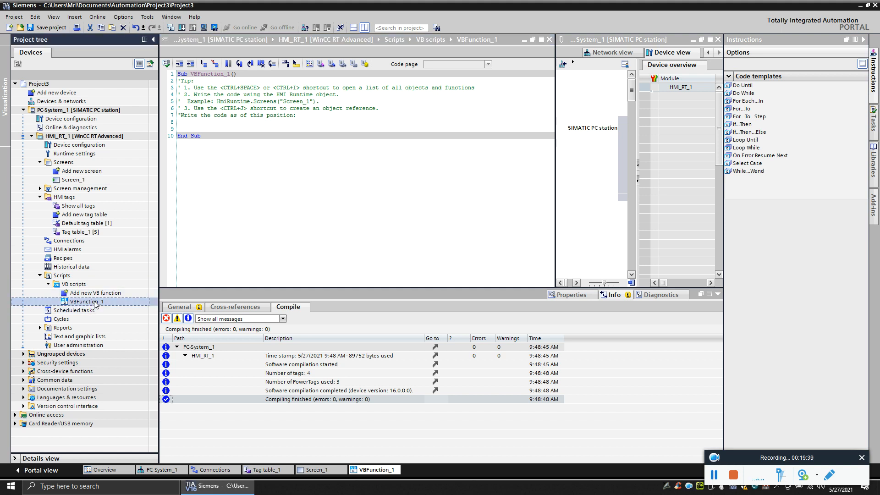
pyautogui.rightClick(94, 301)
pyautogui.click(84, 303)
pyautogui.write('START_C')
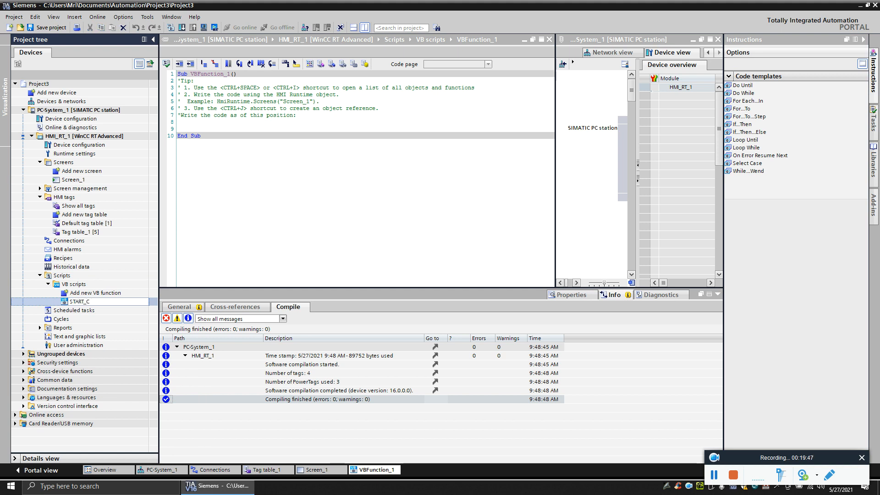
pyautogui.press('Return')
pyautogui.click(111, 303)
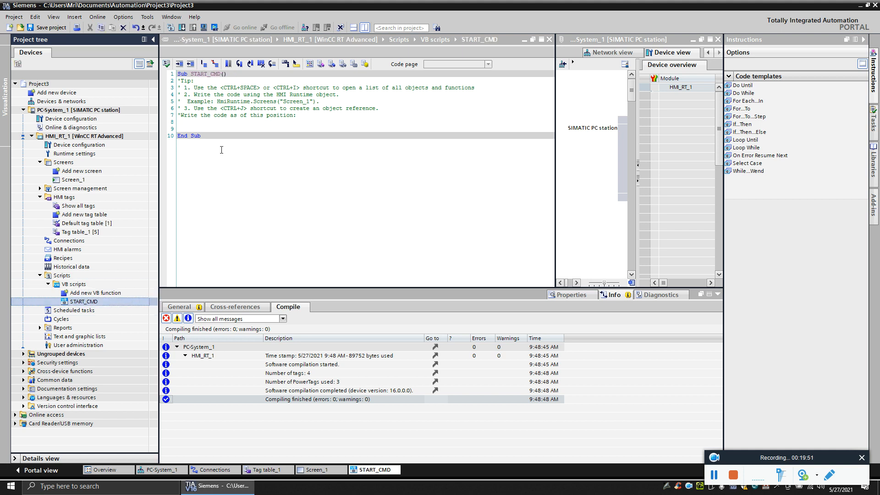
# Write the START_CMD code SmartTags("START")=20, inserting the START tag from Tag table_1.
pyautogui.click(208, 128)
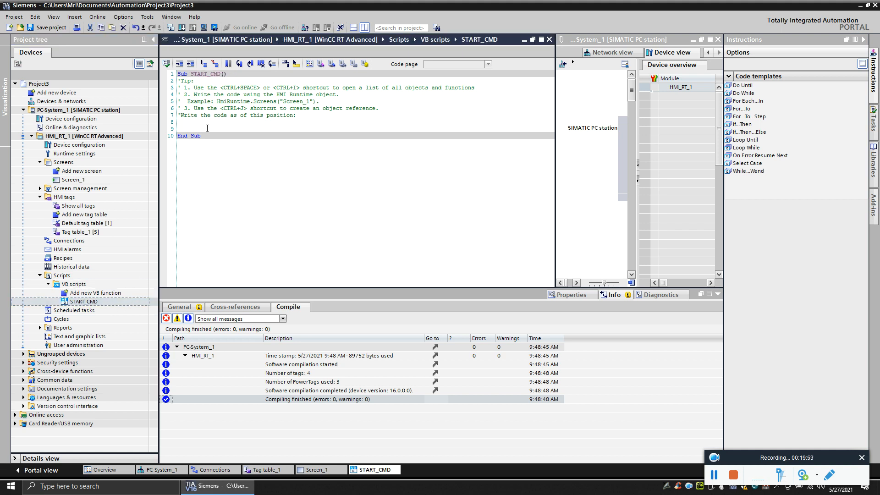
pyautogui.hotkey('ctrl', 'j')
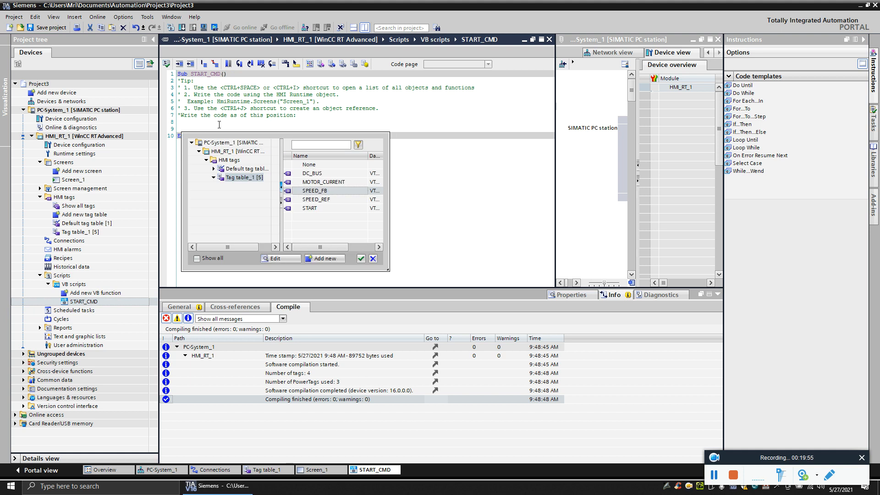
pyautogui.doubleClick(316, 208)
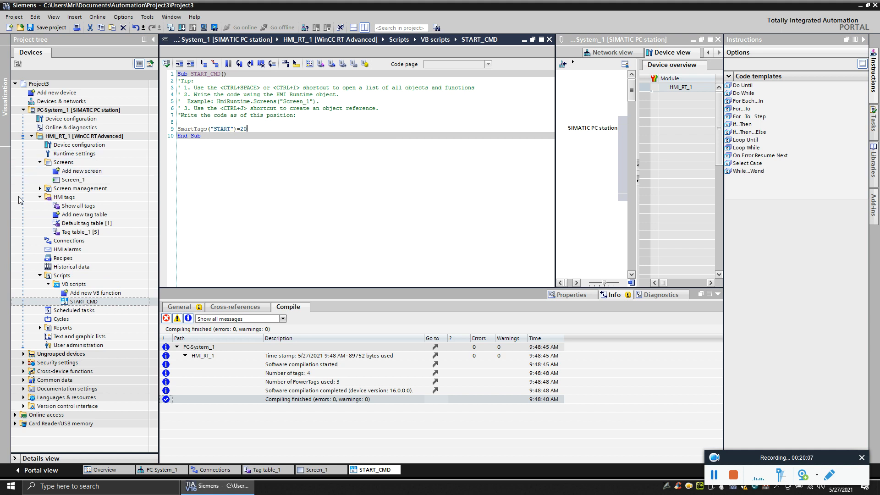
# Add a second VB function to the VB scripts and rename it STOP_CMD.
pyautogui.doubleClick(87, 293)
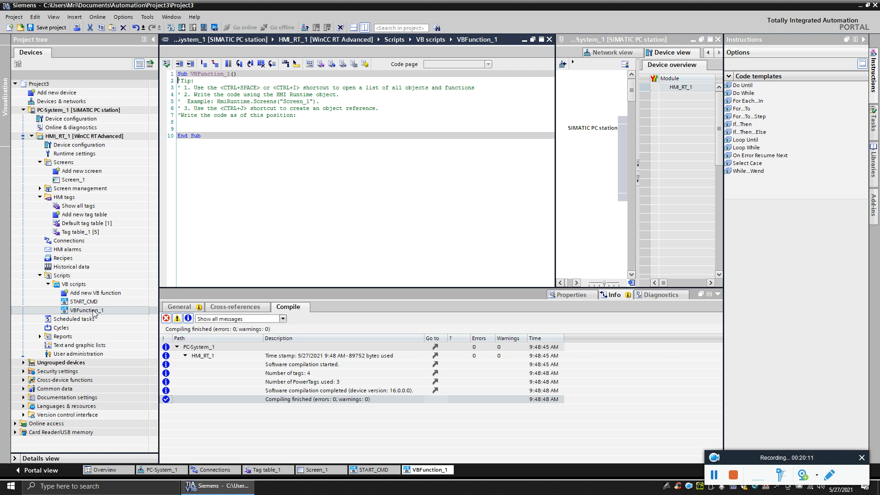
pyautogui.click(93, 312)
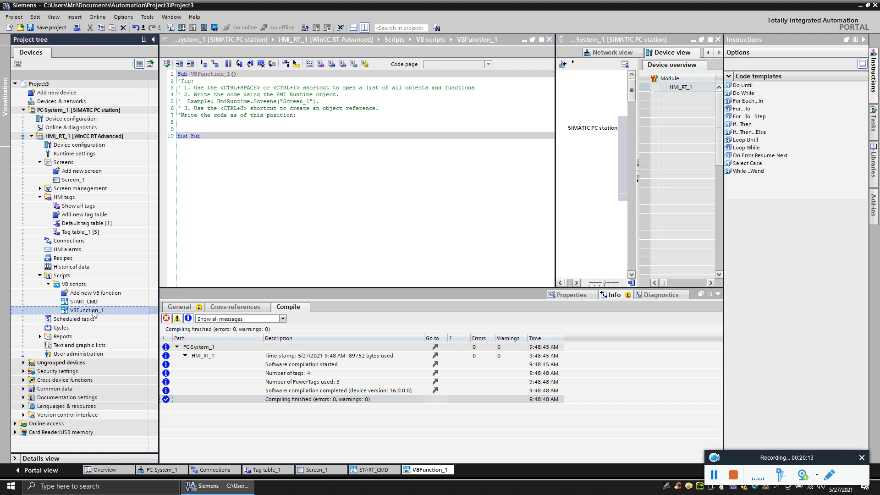
pyautogui.click(93, 312)
pyautogui.write('ST')
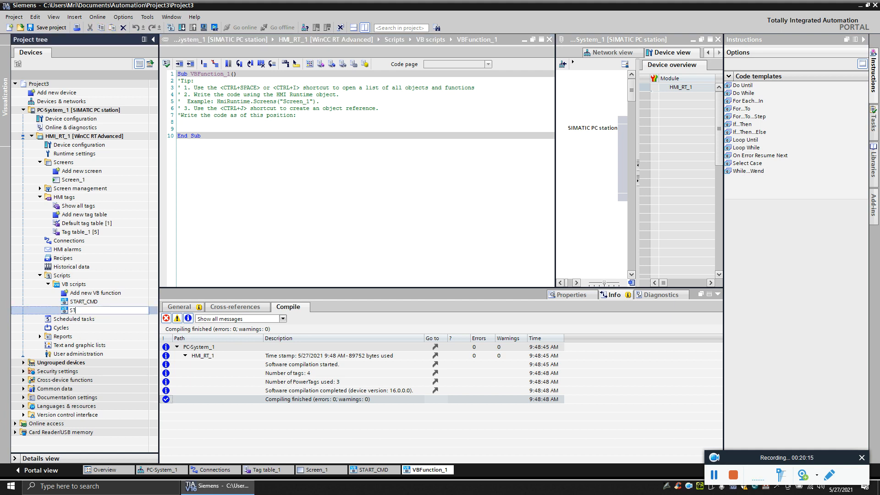
pyautogui.write('OP_')
pyautogui.click(61, 327)
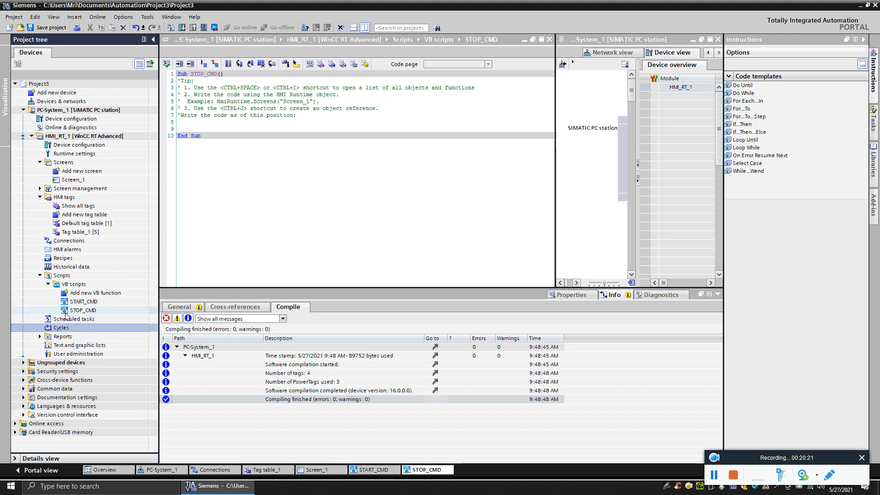
# Write the STOP_CMD code SmartTags("START") = 10, inserting the START tag from Tag table_1.
pyautogui.doubleClick(69, 310)
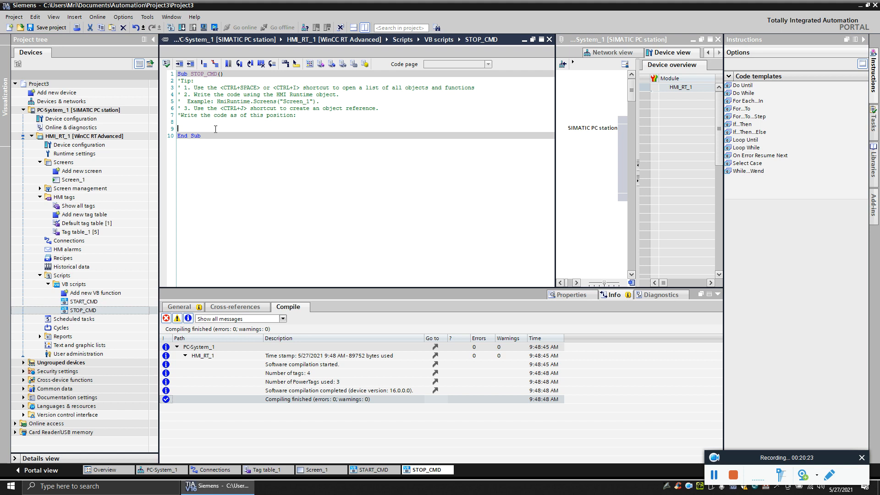
pyautogui.hotkey('ctrl', 'j')
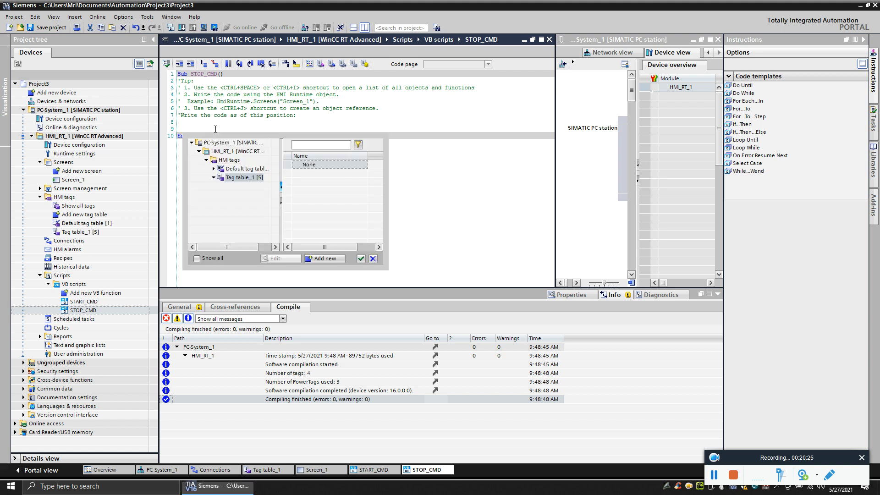
pyautogui.doubleClick(352, 209)
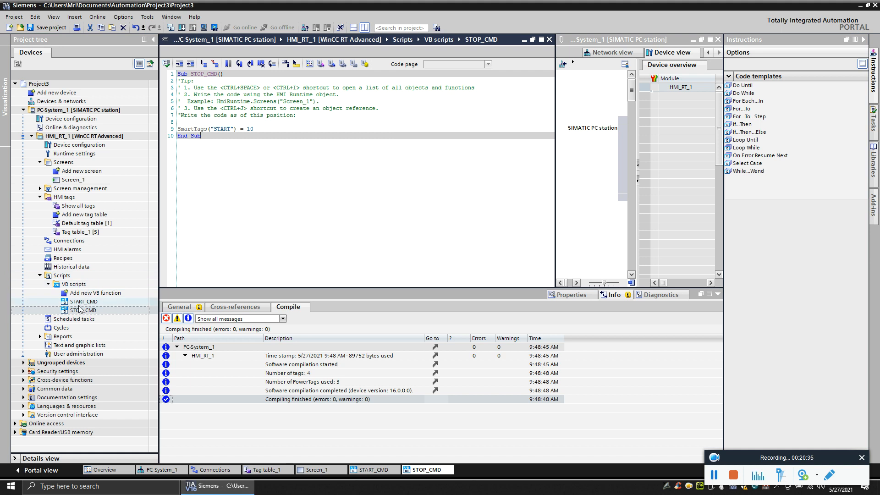
# Open Screen_1 and display the properties of the START button.
pyautogui.doubleClick(73, 180)
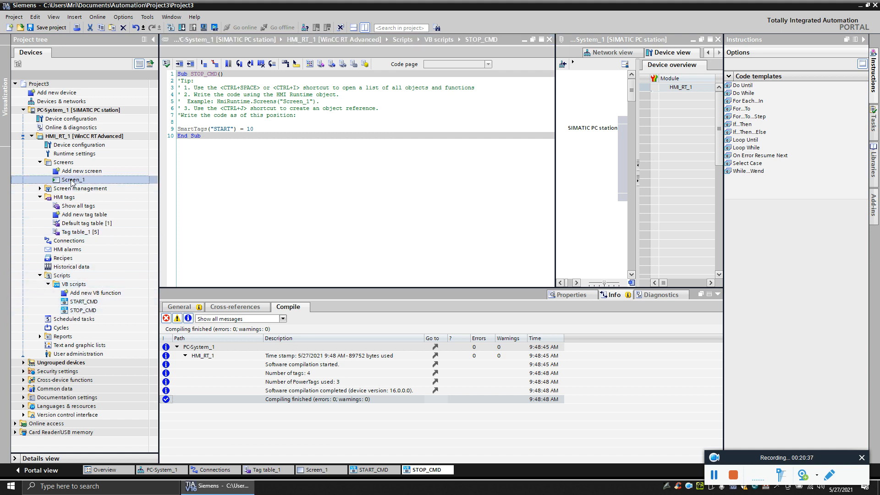
pyautogui.doubleClick(232, 206)
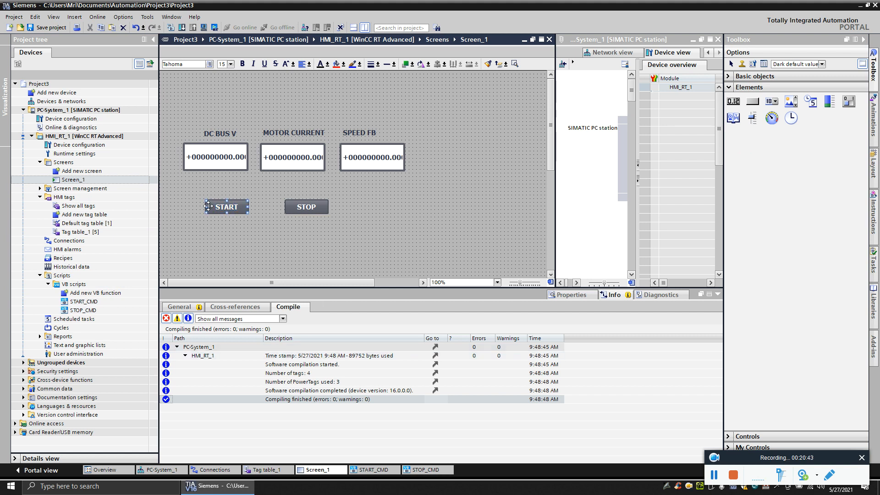
pyautogui.click(179, 307)
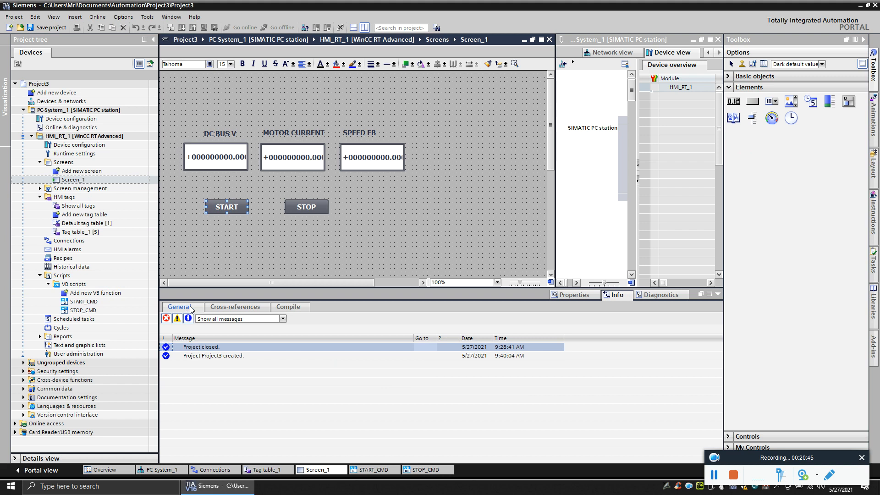
pyautogui.click(243, 210)
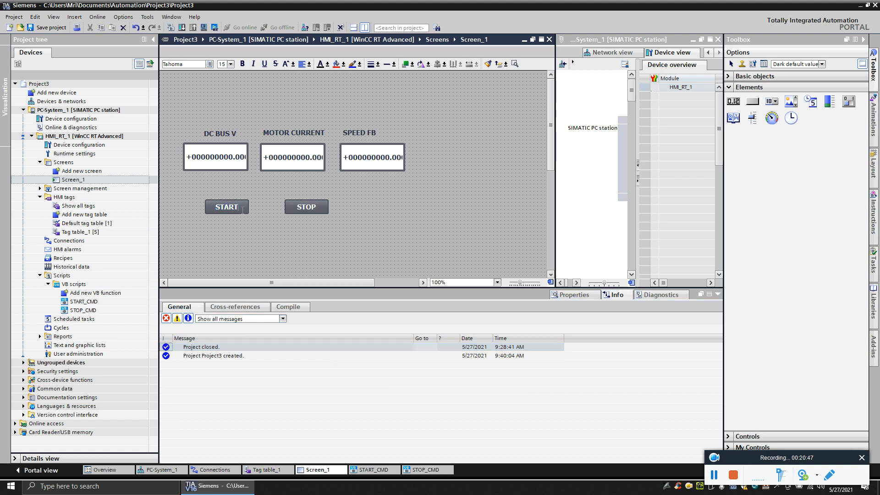
pyautogui.doubleClick(304, 207)
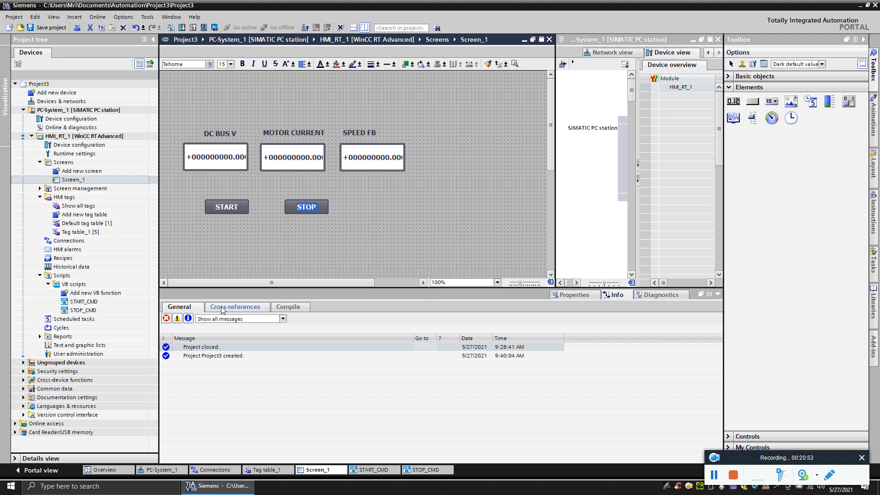
pyautogui.doubleClick(210, 207)
pyautogui.press('Escape')
pyautogui.rightClick(209, 208)
pyautogui.click(231, 352)
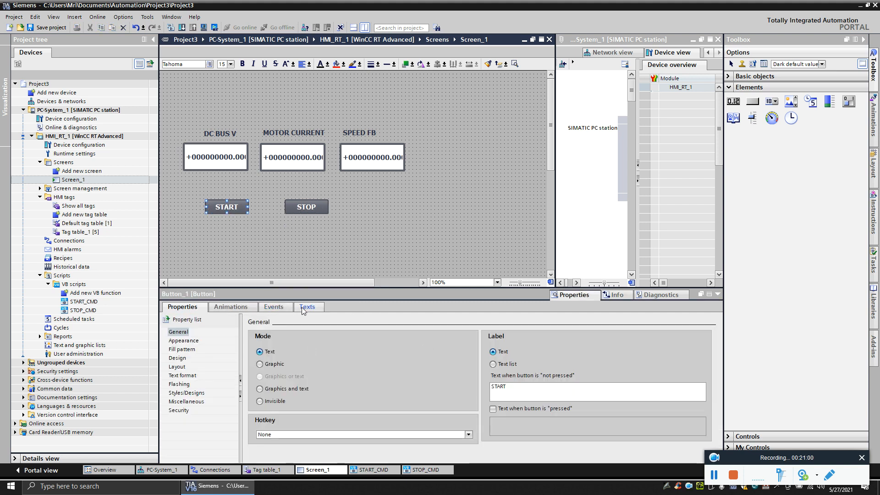
# Assign the VB function START_CMD to the Click event of the START button.
pyautogui.click(275, 307)
pyautogui.click(186, 358)
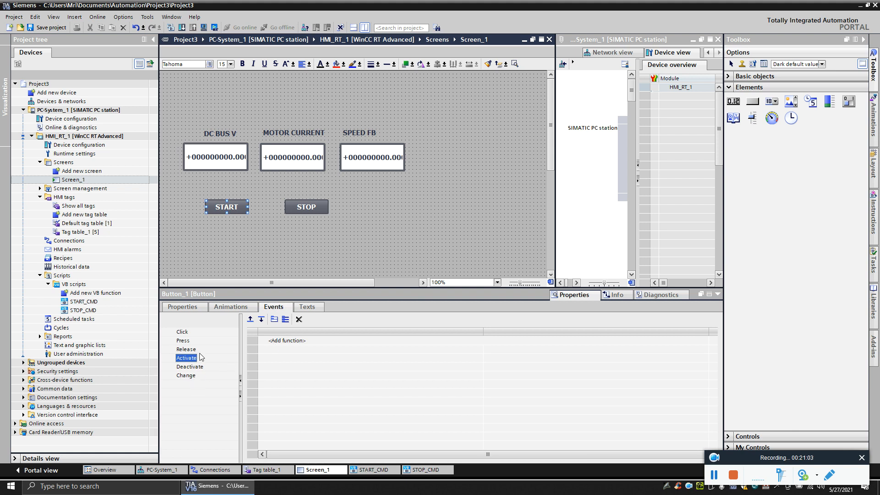
pyautogui.click(185, 333)
pyautogui.click(415, 345)
pyautogui.click(705, 342)
pyautogui.scroll(-3, 565, 371)
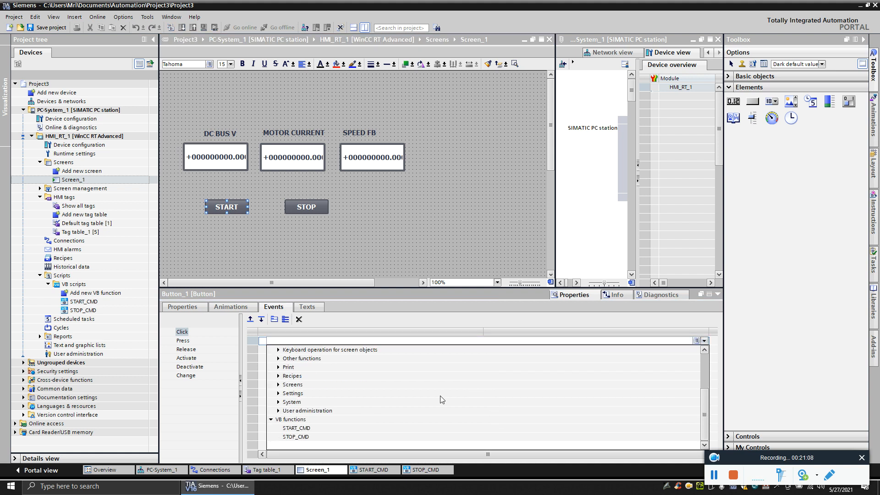
pyautogui.click(298, 430)
# Assign the VB function STOP_CMD to the Click event of the STOP button.
pyautogui.click(319, 207)
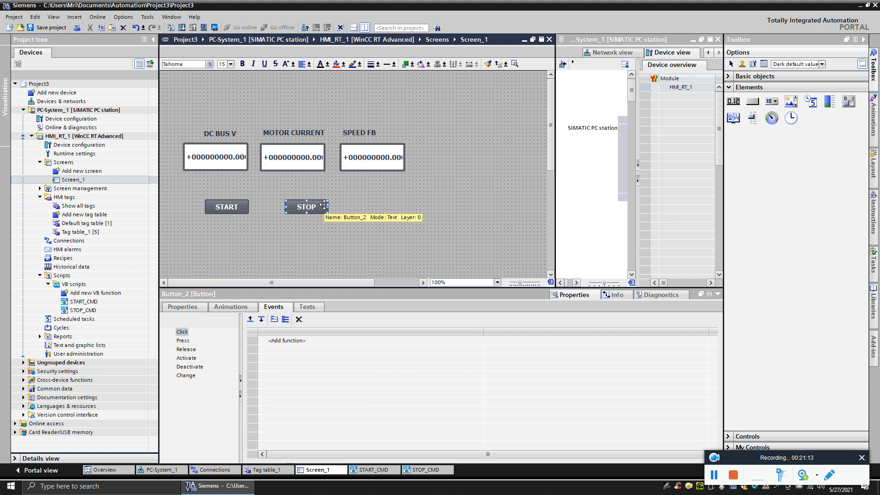
pyautogui.click(303, 342)
pyautogui.click(704, 340)
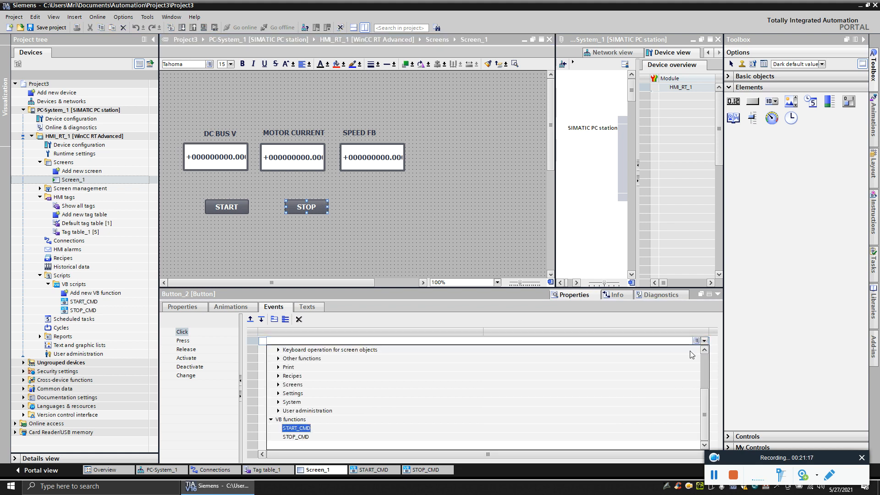
pyautogui.click(296, 437)
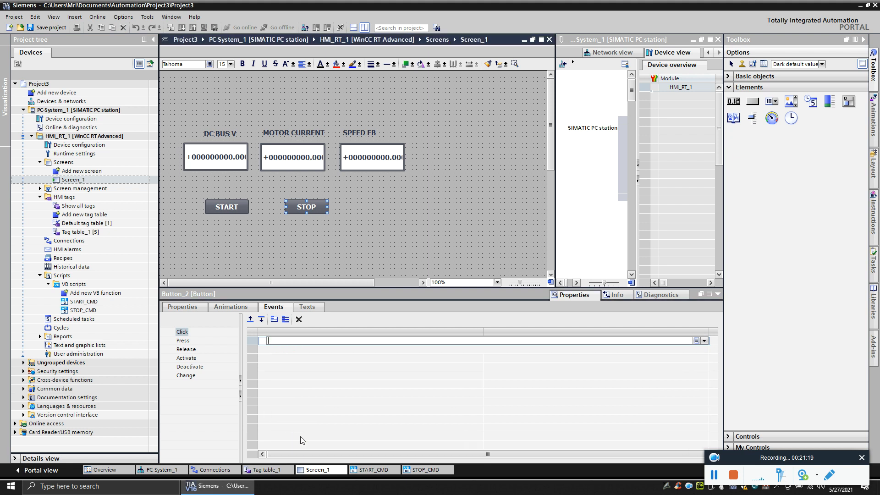
pyautogui.click(418, 227)
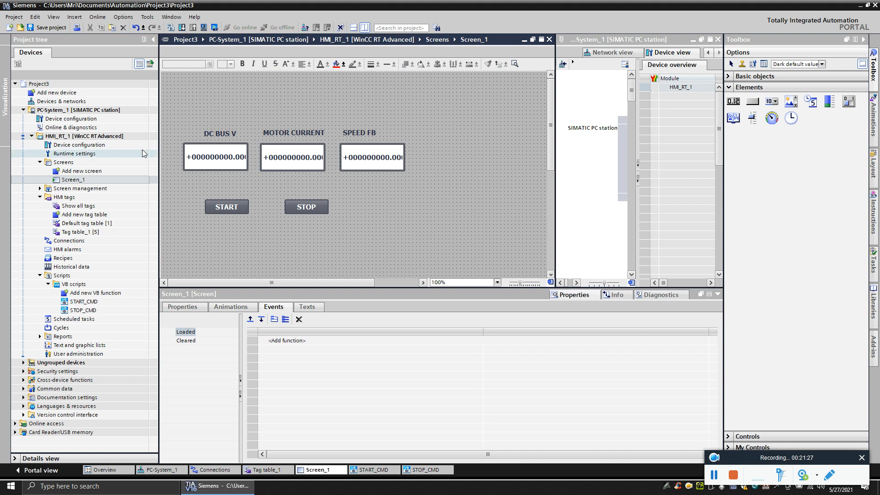
# Place an I/O field beside the STOP button and link it to the SPEED_REF tag.
pyautogui.moveTo(734, 104); pyautogui.dragTo(384, 209)
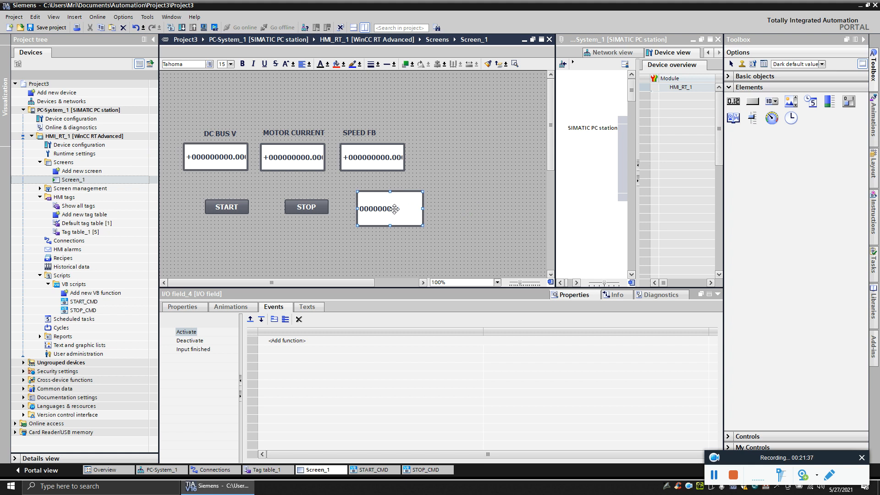
pyautogui.click(182, 306)
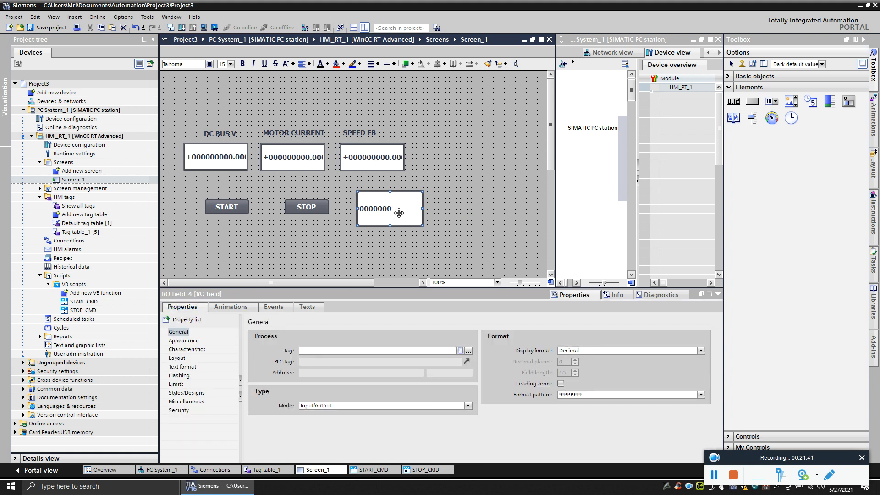
pyautogui.click(460, 350)
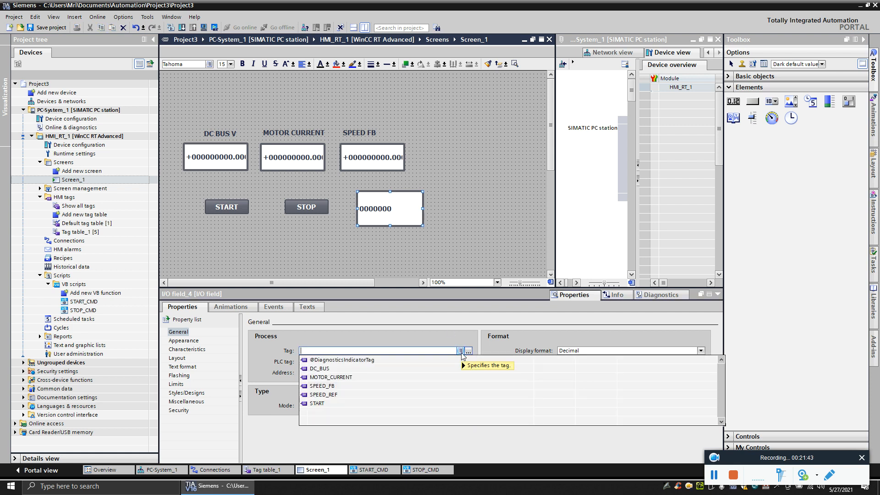
pyautogui.click(342, 394)
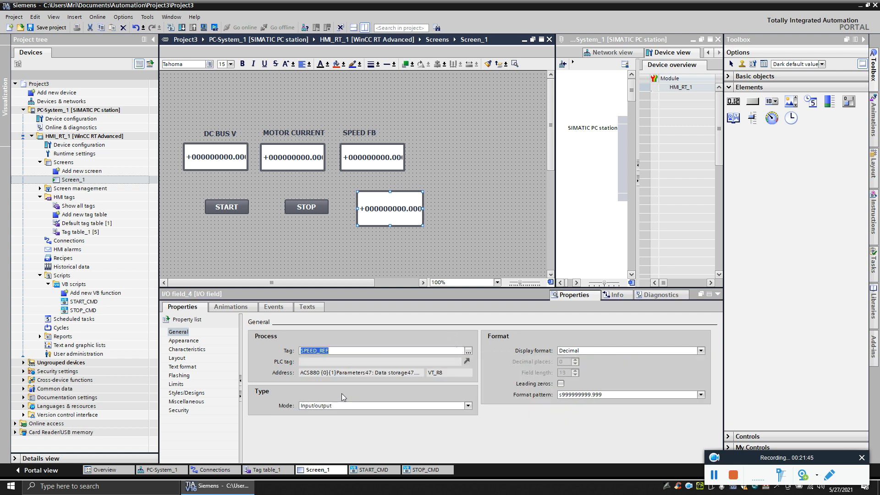
pyautogui.click(449, 244)
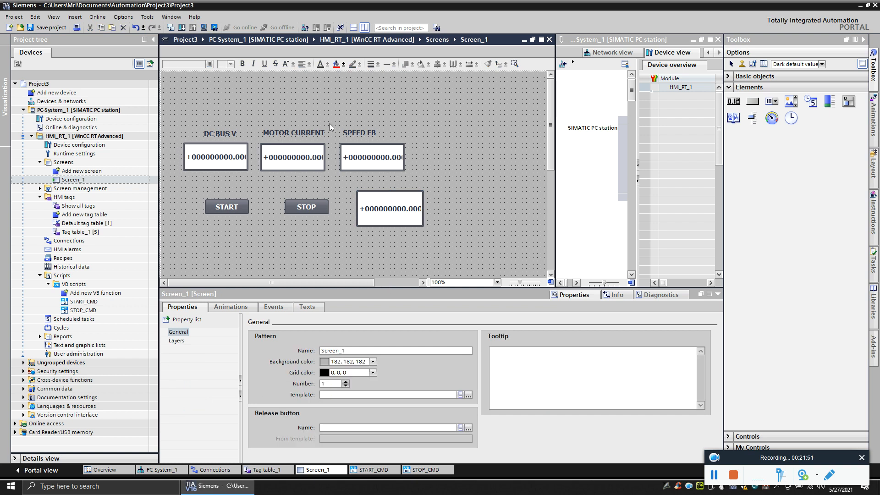
# Run HMI_RT_1 in runtime on the PC and start the drive from its screen.
pyautogui.click(93, 136)
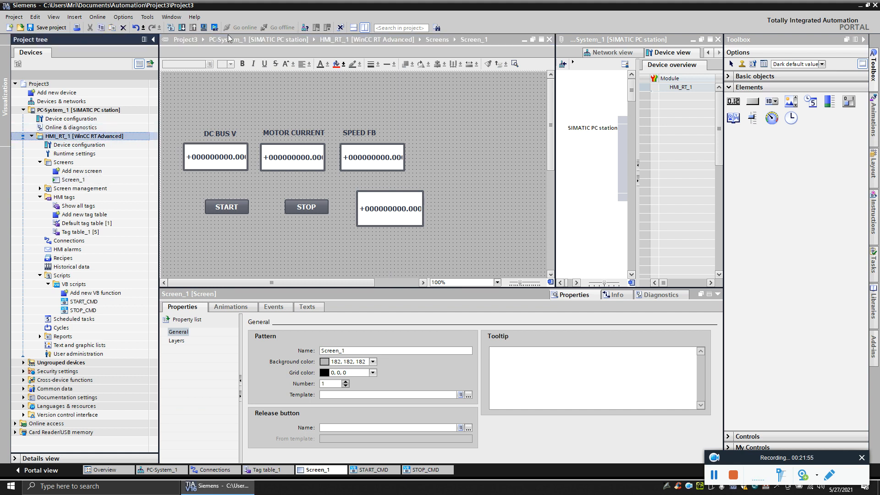
pyautogui.click(214, 28)
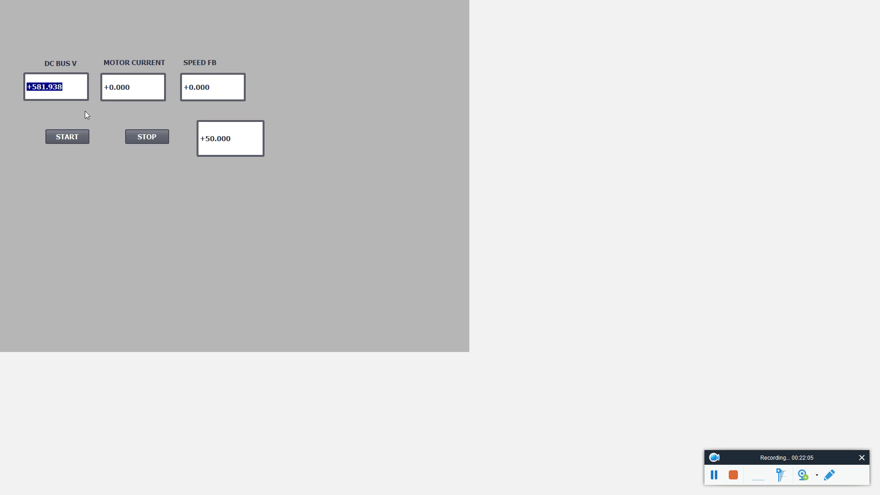
pyautogui.click(78, 138)
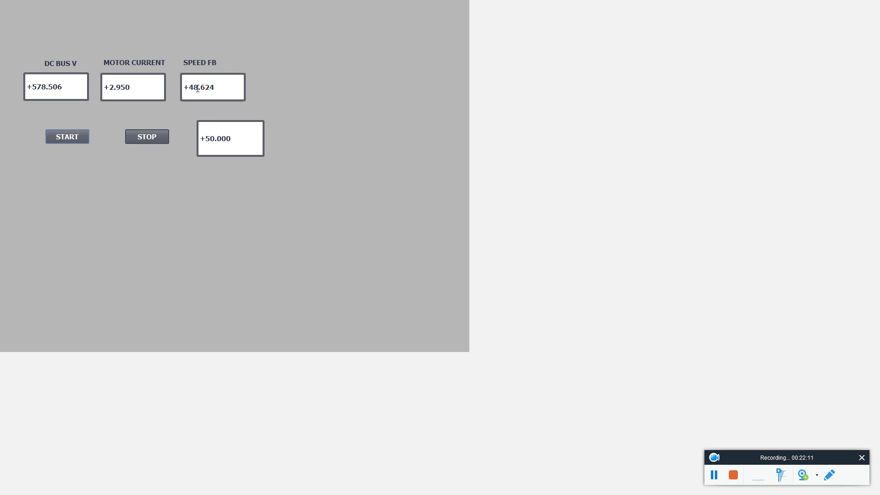
# Set the running drive's speed reference to 200, followed by -500.
pyautogui.click(211, 140)
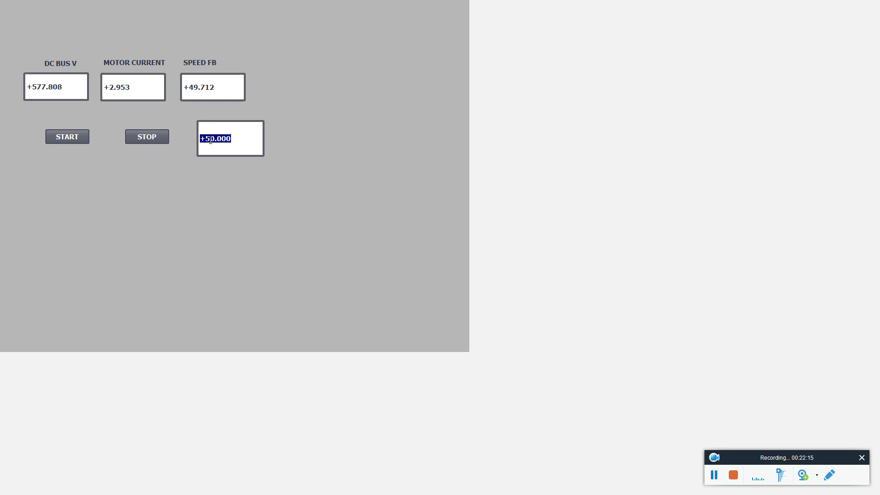
pyautogui.write('200')
pyautogui.press('Return')
pyautogui.write('-500')
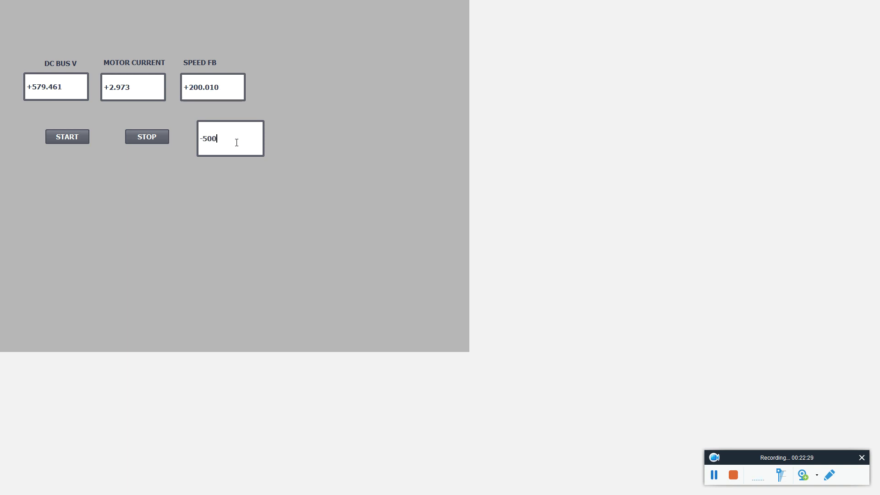
pyautogui.press('Return')
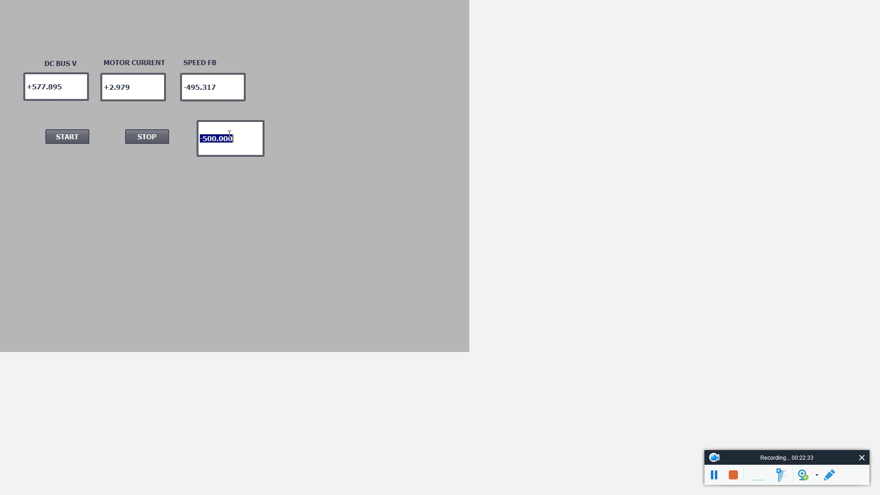
# Stop the drive from the HMI screen and close the runtime.
pyautogui.click(156, 139)
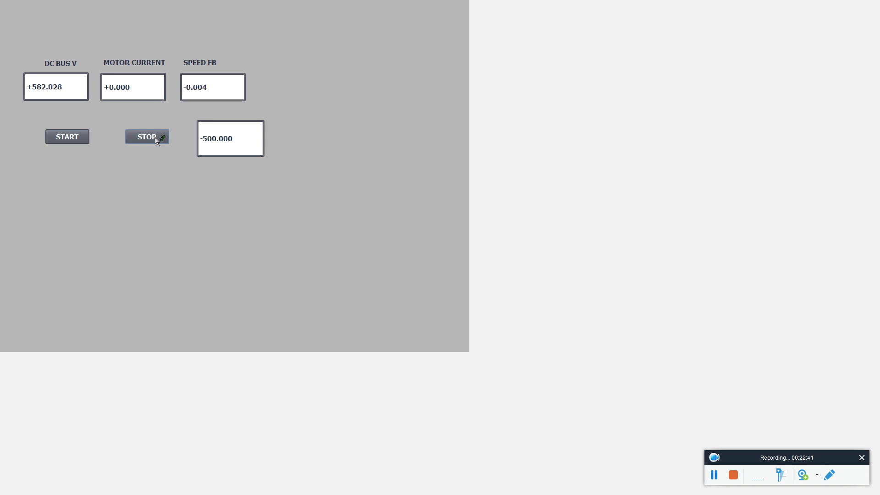
pyautogui.hotkey('alt', 'F4')
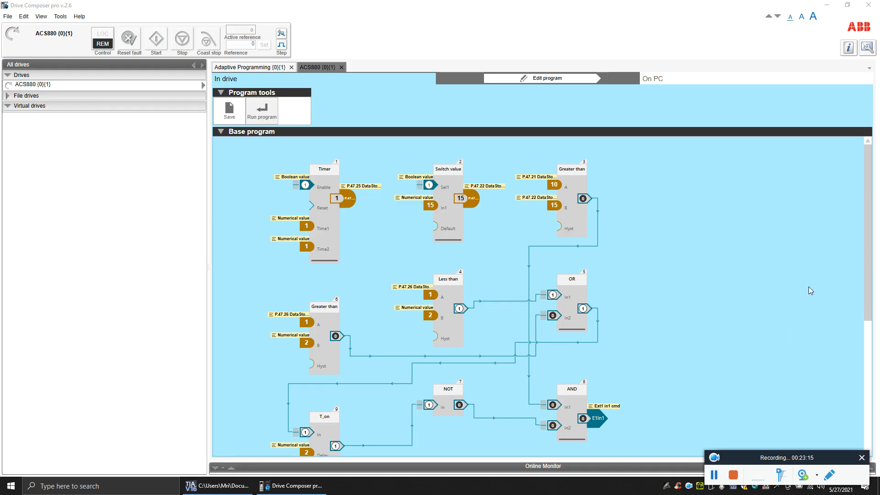
# Examine the drive's adaptive program, from the Timer and start logic blocks down to the status and fault reset blocks.
pyautogui.moveTo(870, 167)
pyautogui.mouseDown()
pyautogui.moveTo(870, 179)
pyautogui.moveTo(869, 173)
pyautogui.mouseUp()
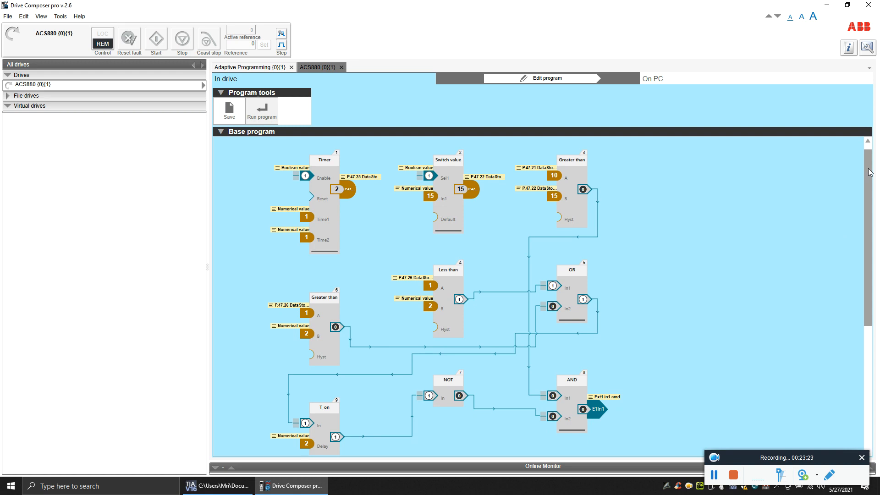
pyautogui.moveTo(869, 173); pyautogui.dragTo(870, 173)
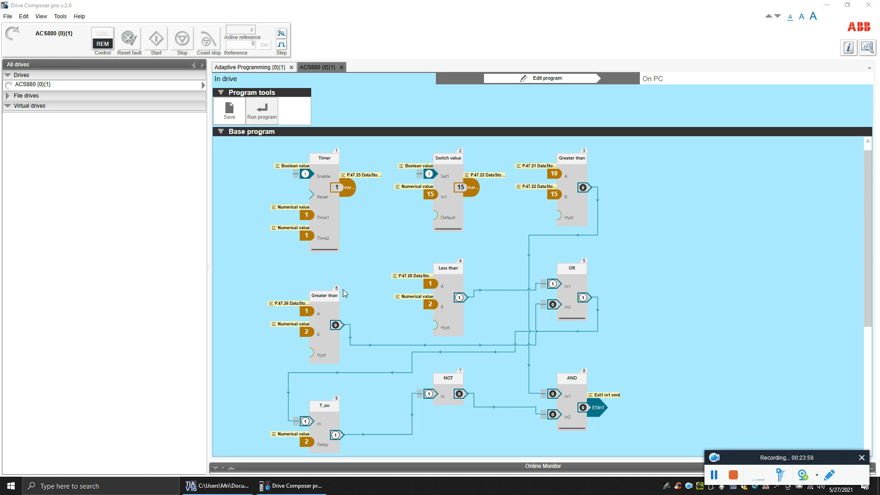
pyautogui.scroll(-1, 330, 421)
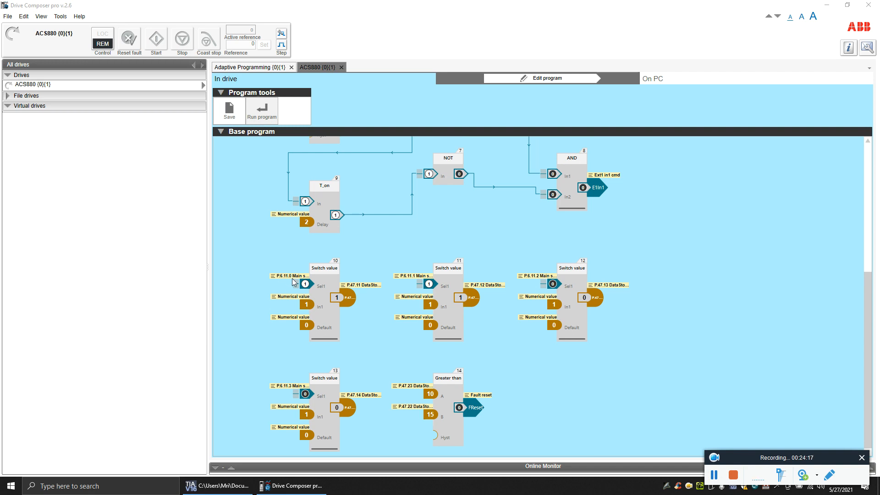
pyautogui.moveTo(283, 280)
pyautogui.scroll(5, 747, 301)
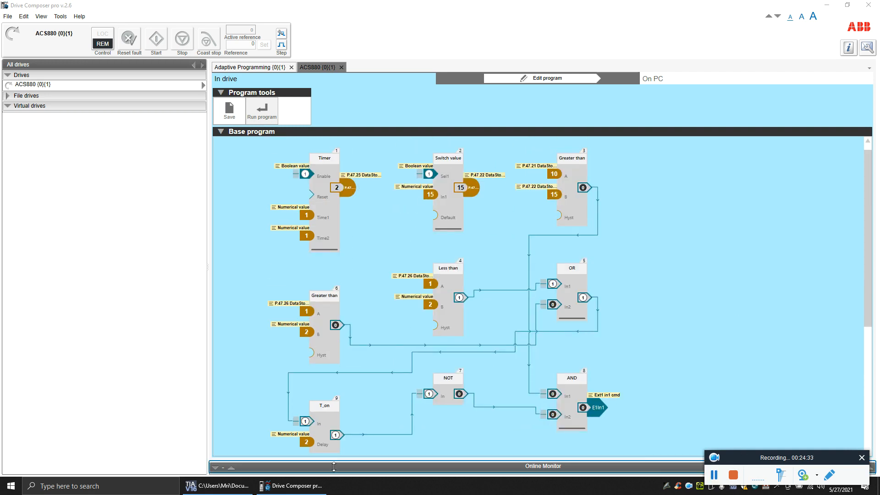
# Switch to TIA Portal and start the runtime of PC-System_1 in Project1.
pyautogui.click(238, 486)
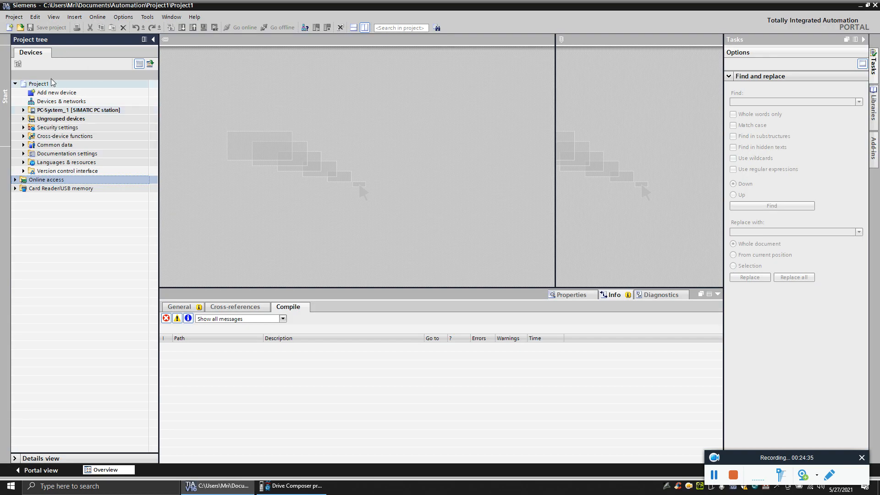
pyautogui.click(58, 110)
pyautogui.click(214, 28)
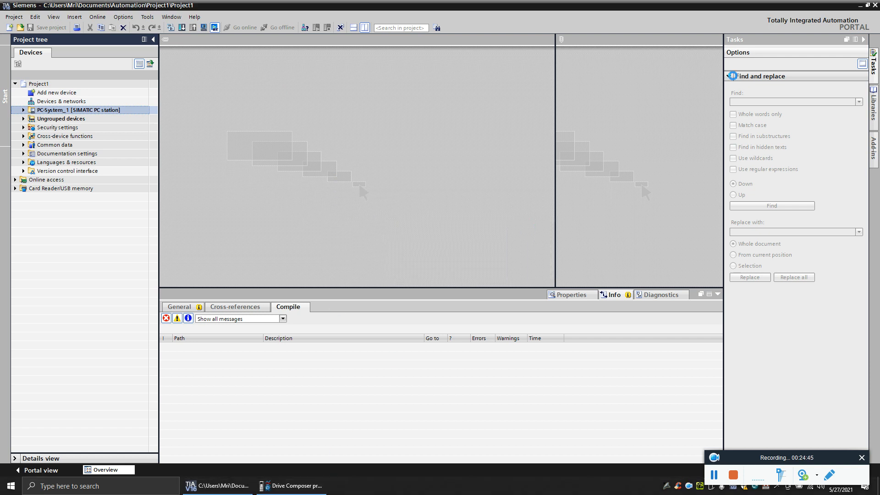
# Switch back to Drive Composer pro and close it.
pyautogui.click(297, 486)
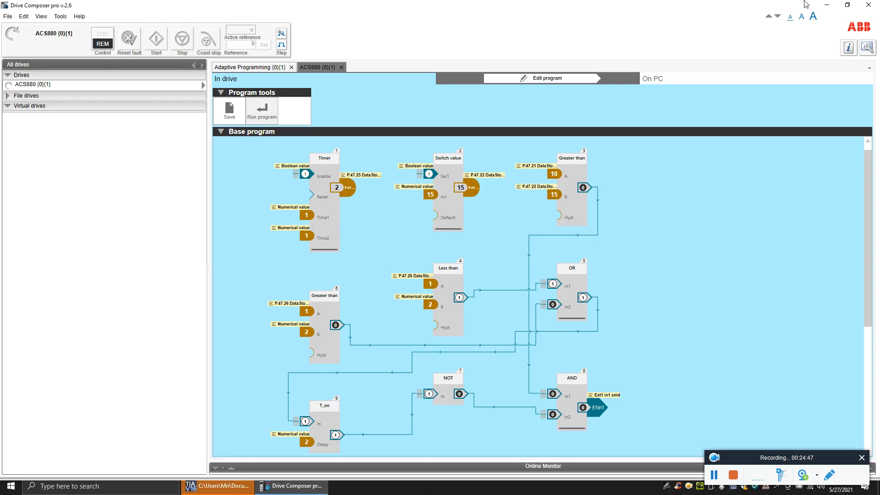
pyautogui.click(868, 4)
pyautogui.click(435, 258)
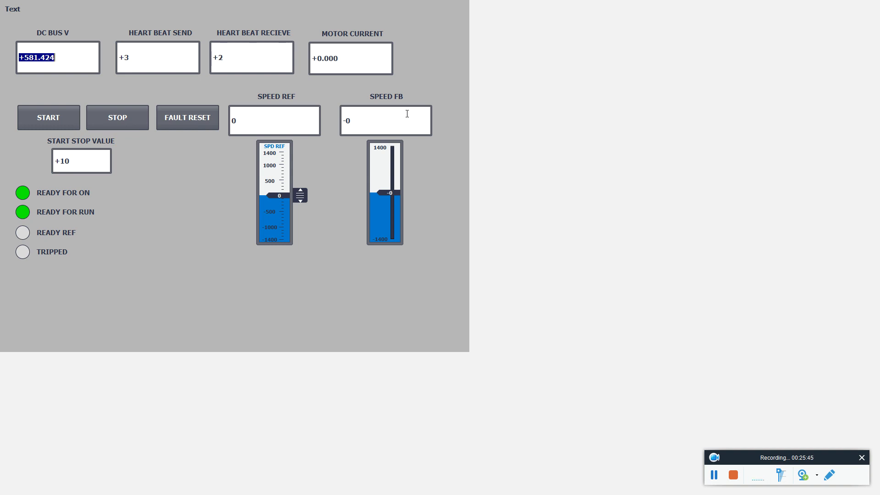
# Start the drive and move the SPD REF slider to about 754, -1033 and 1224 in turn.
pyautogui.click(60, 119)
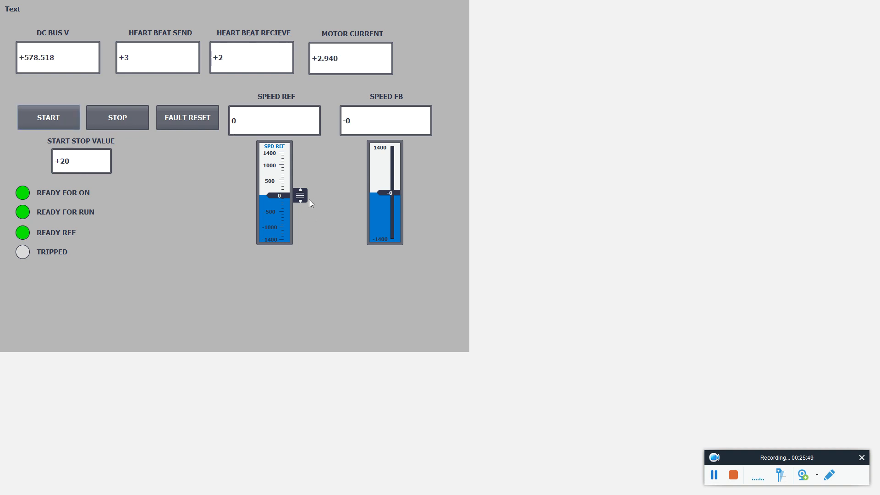
pyautogui.moveTo(299, 195); pyautogui.dragTo(301, 179)
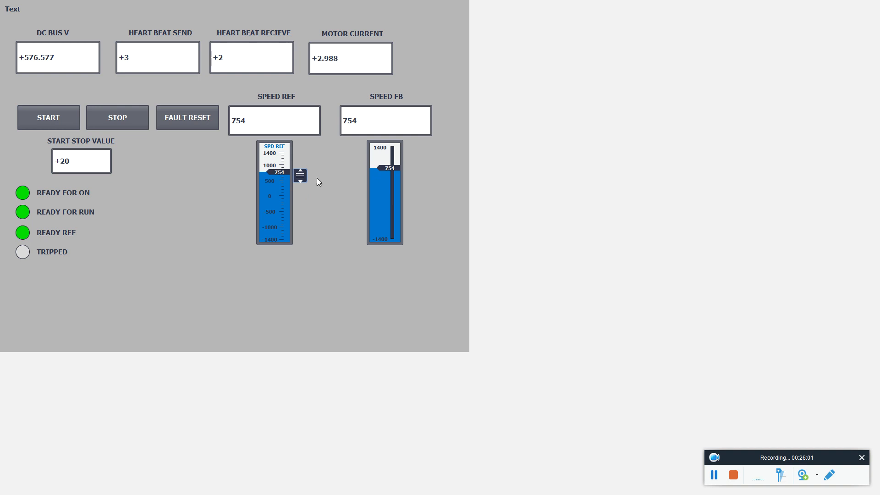
pyautogui.moveTo(300, 175); pyautogui.dragTo(303, 226)
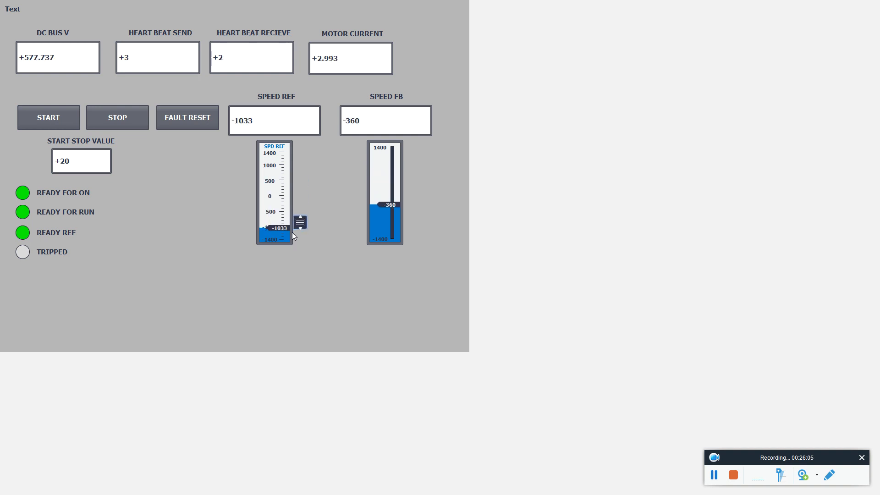
pyautogui.moveTo(298, 227); pyautogui.dragTo(300, 158)
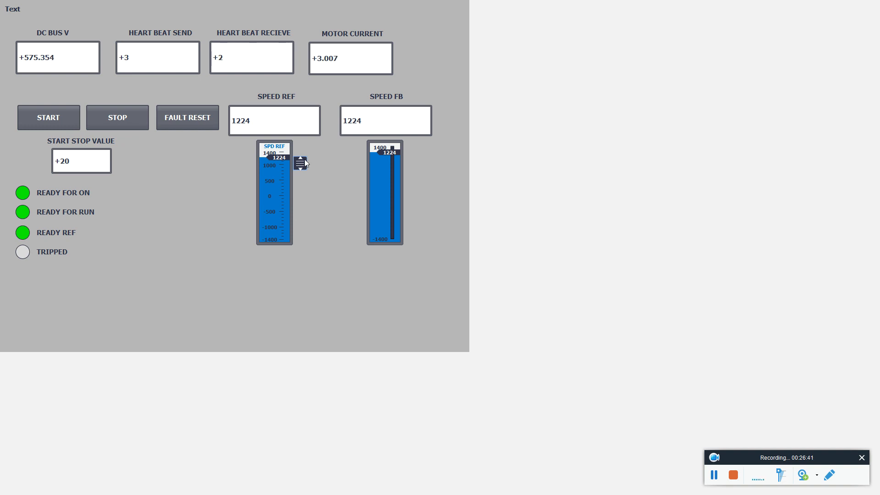
# Stop the drive and try moving the SPD REF slider up and down while it is stopped.
pyautogui.click(133, 120)
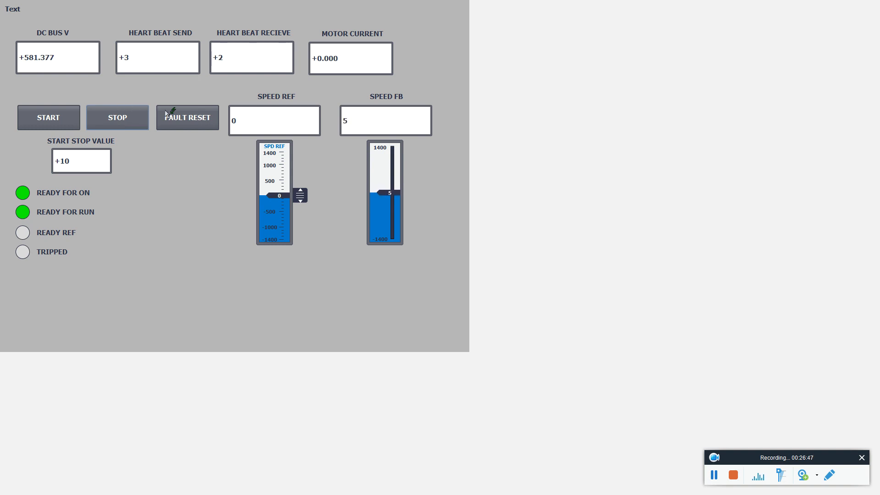
pyautogui.moveTo(303, 198); pyautogui.dragTo(302, 143)
pyautogui.moveTo(301, 195); pyautogui.dragTo(300, 234)
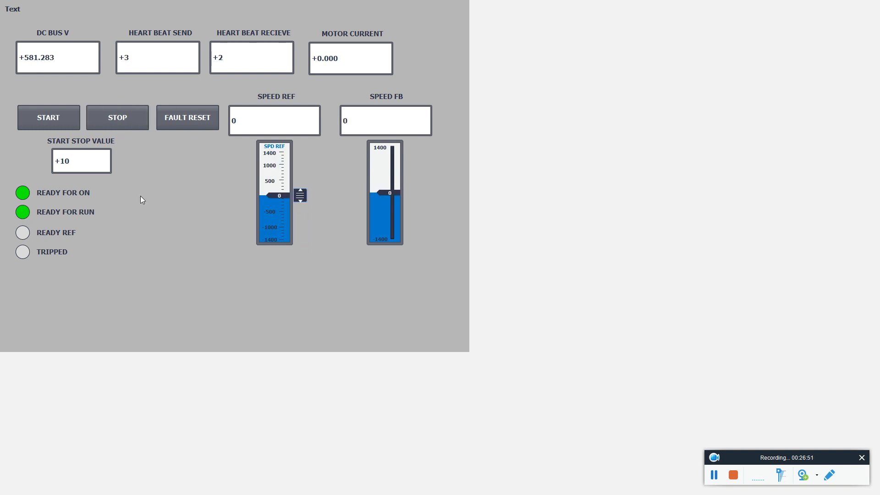